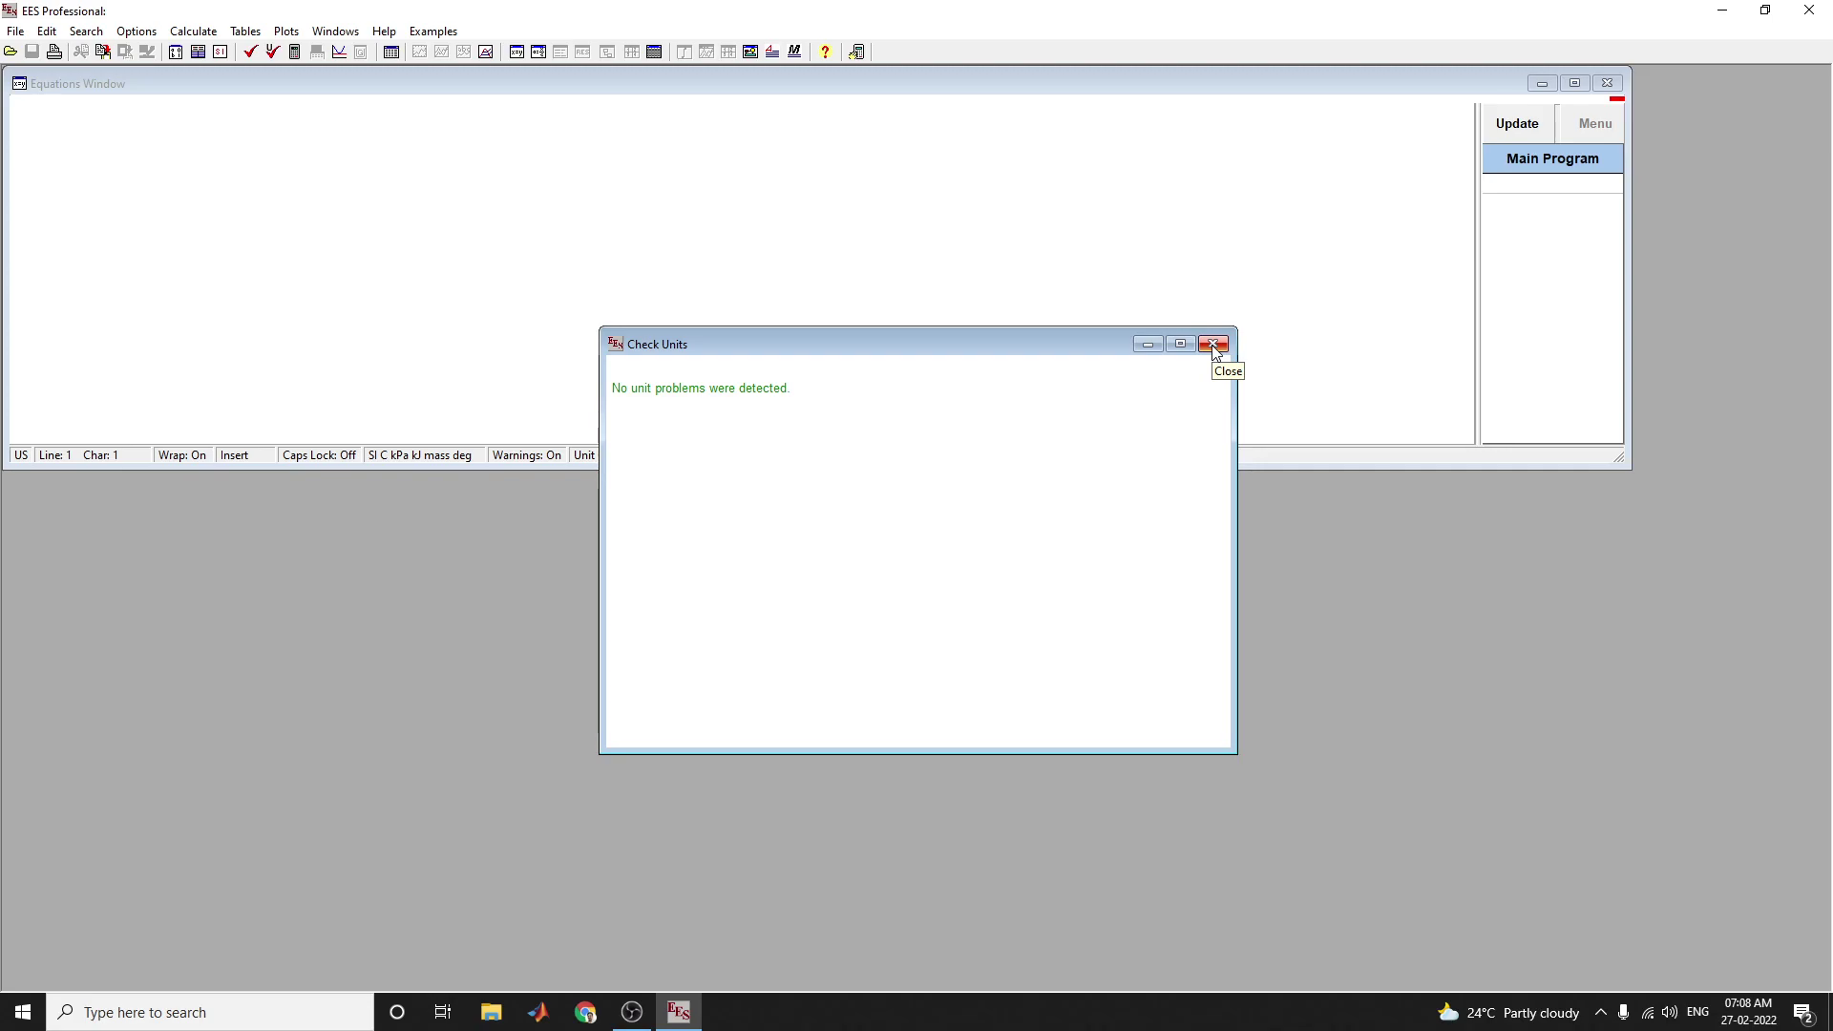
# Close the Check Units report, leaving the empty Equations Window.
pyautogui.click(1214, 346)
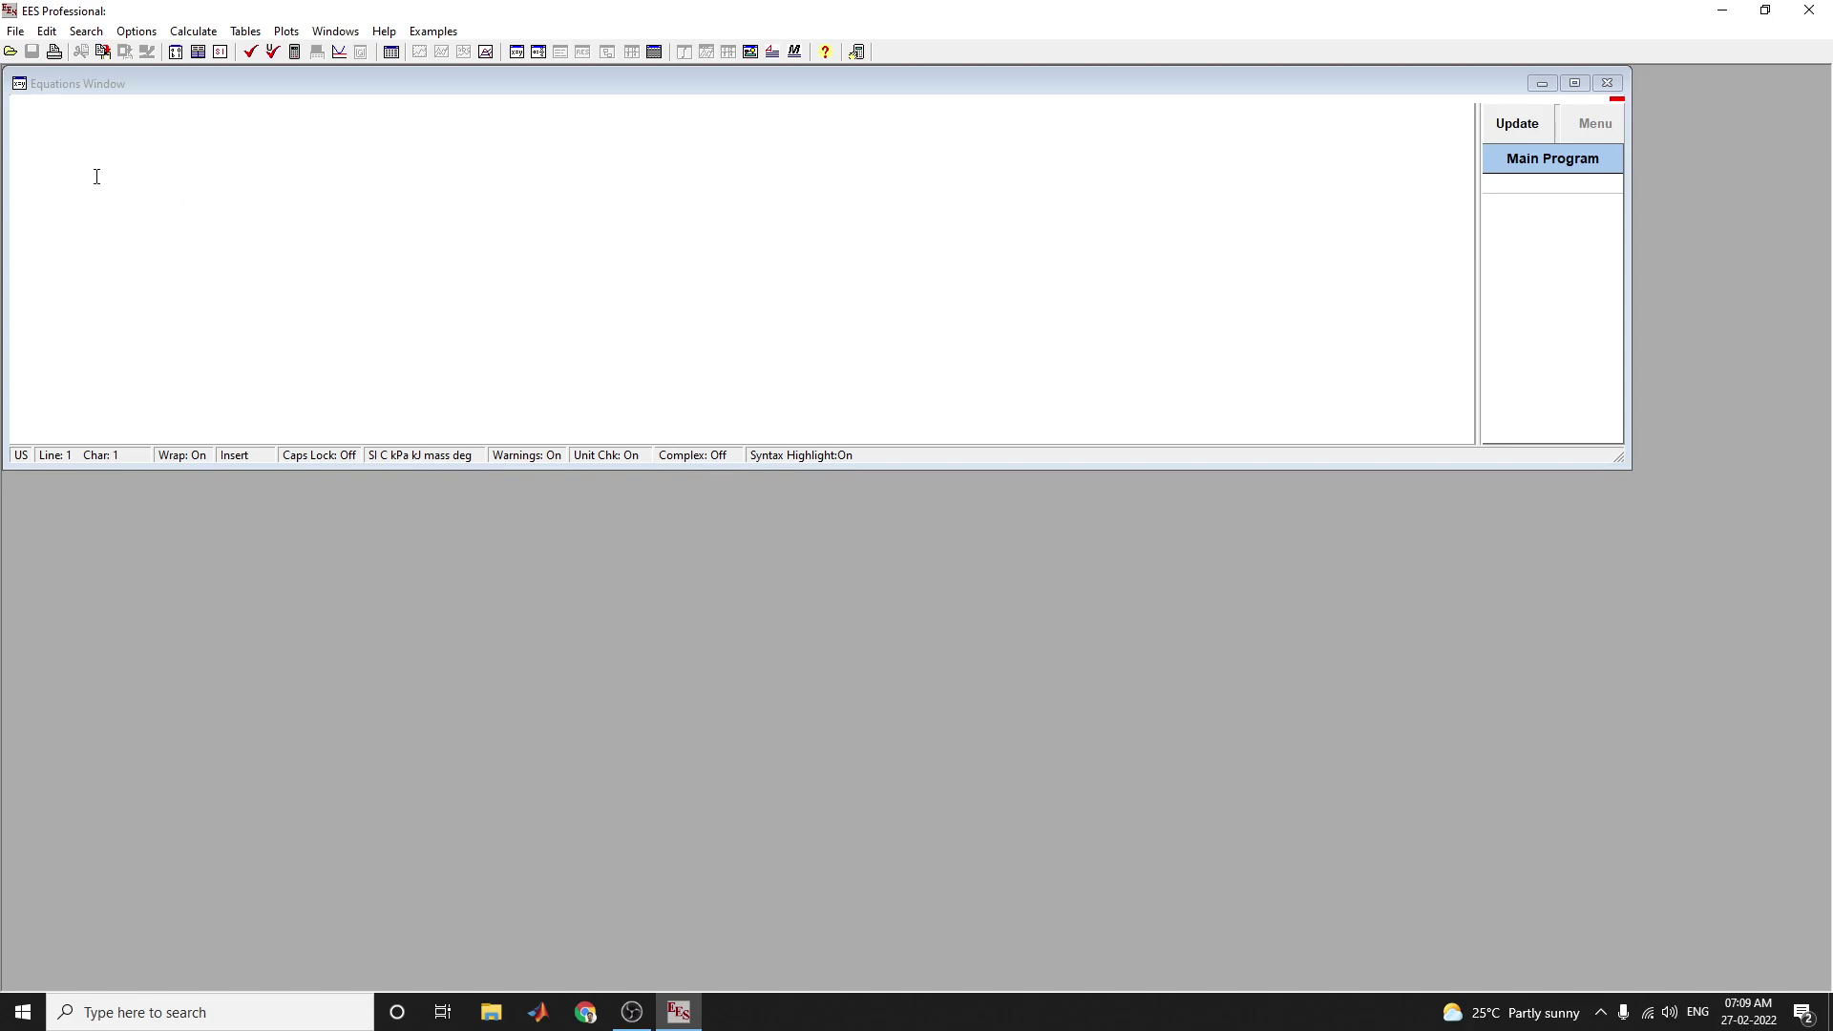
# Enter x+y+z=1 and 2*x+3*y+4*z=5, then start a third line with '6x+'.
pyautogui.click(85, 142)
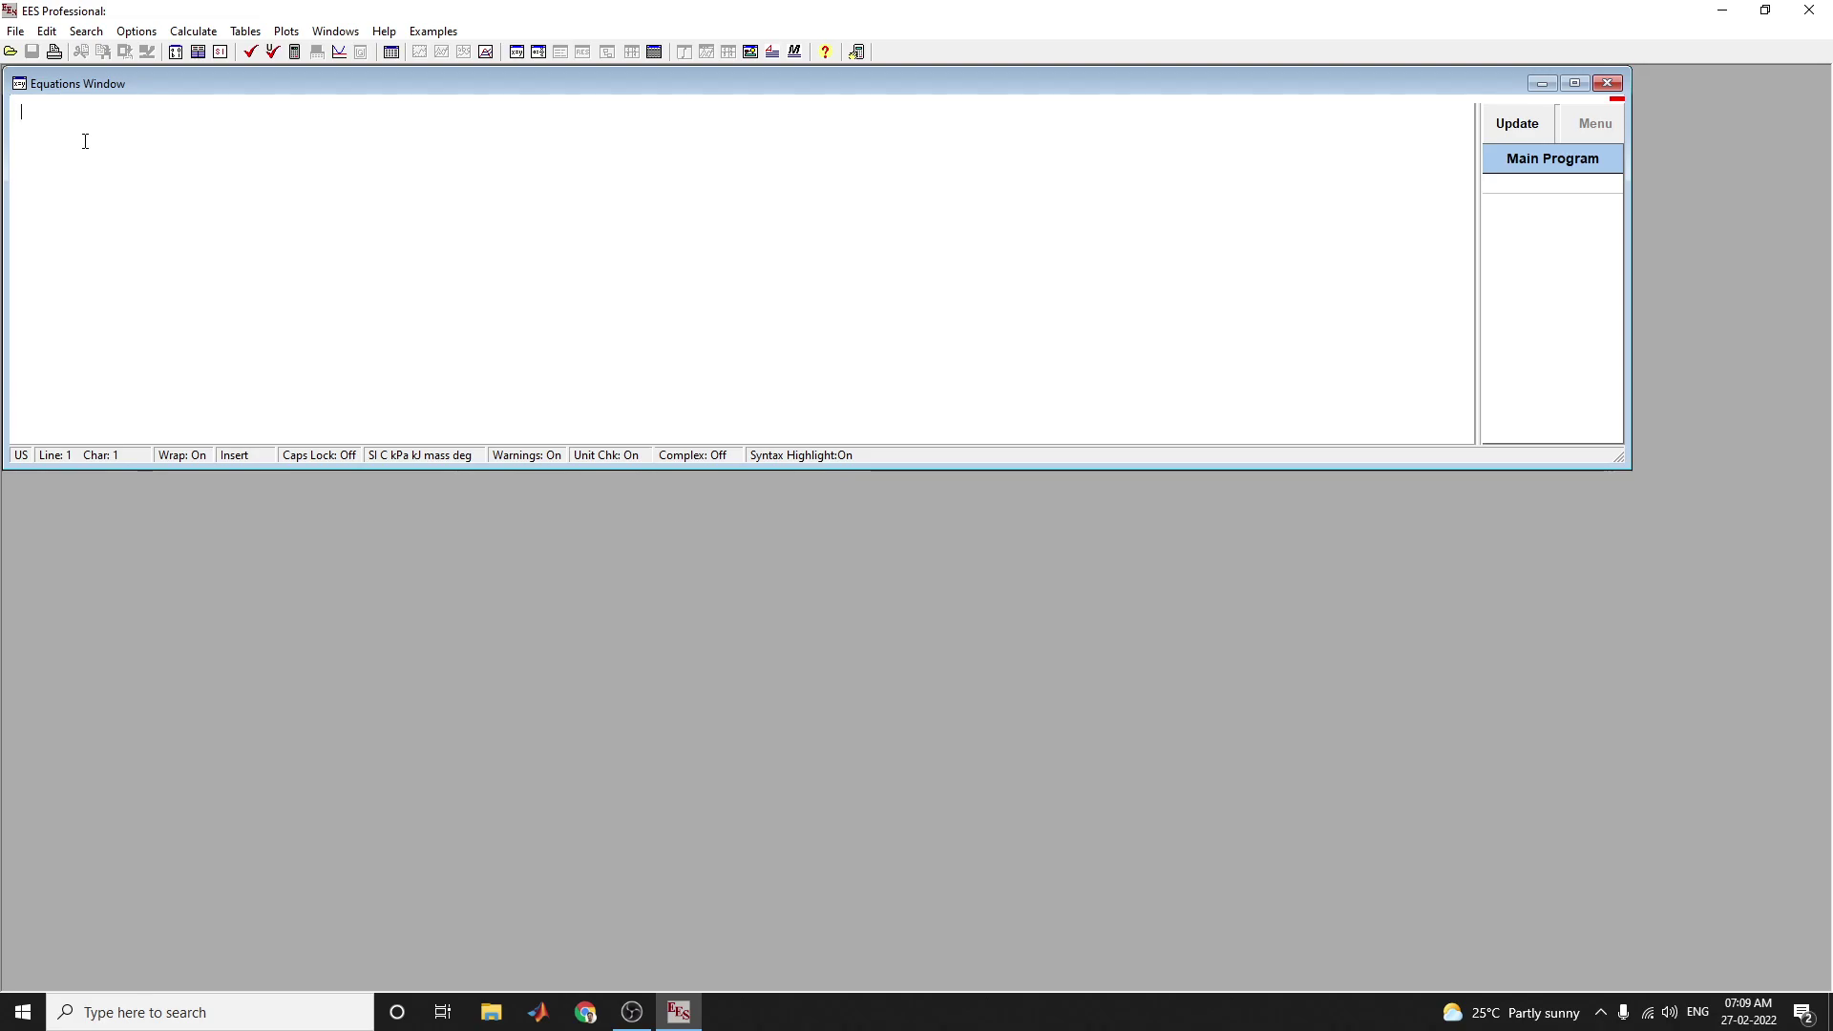
pyautogui.write('x+y+z=1')
pyautogui.press('Return')
pyautogui.write('2')
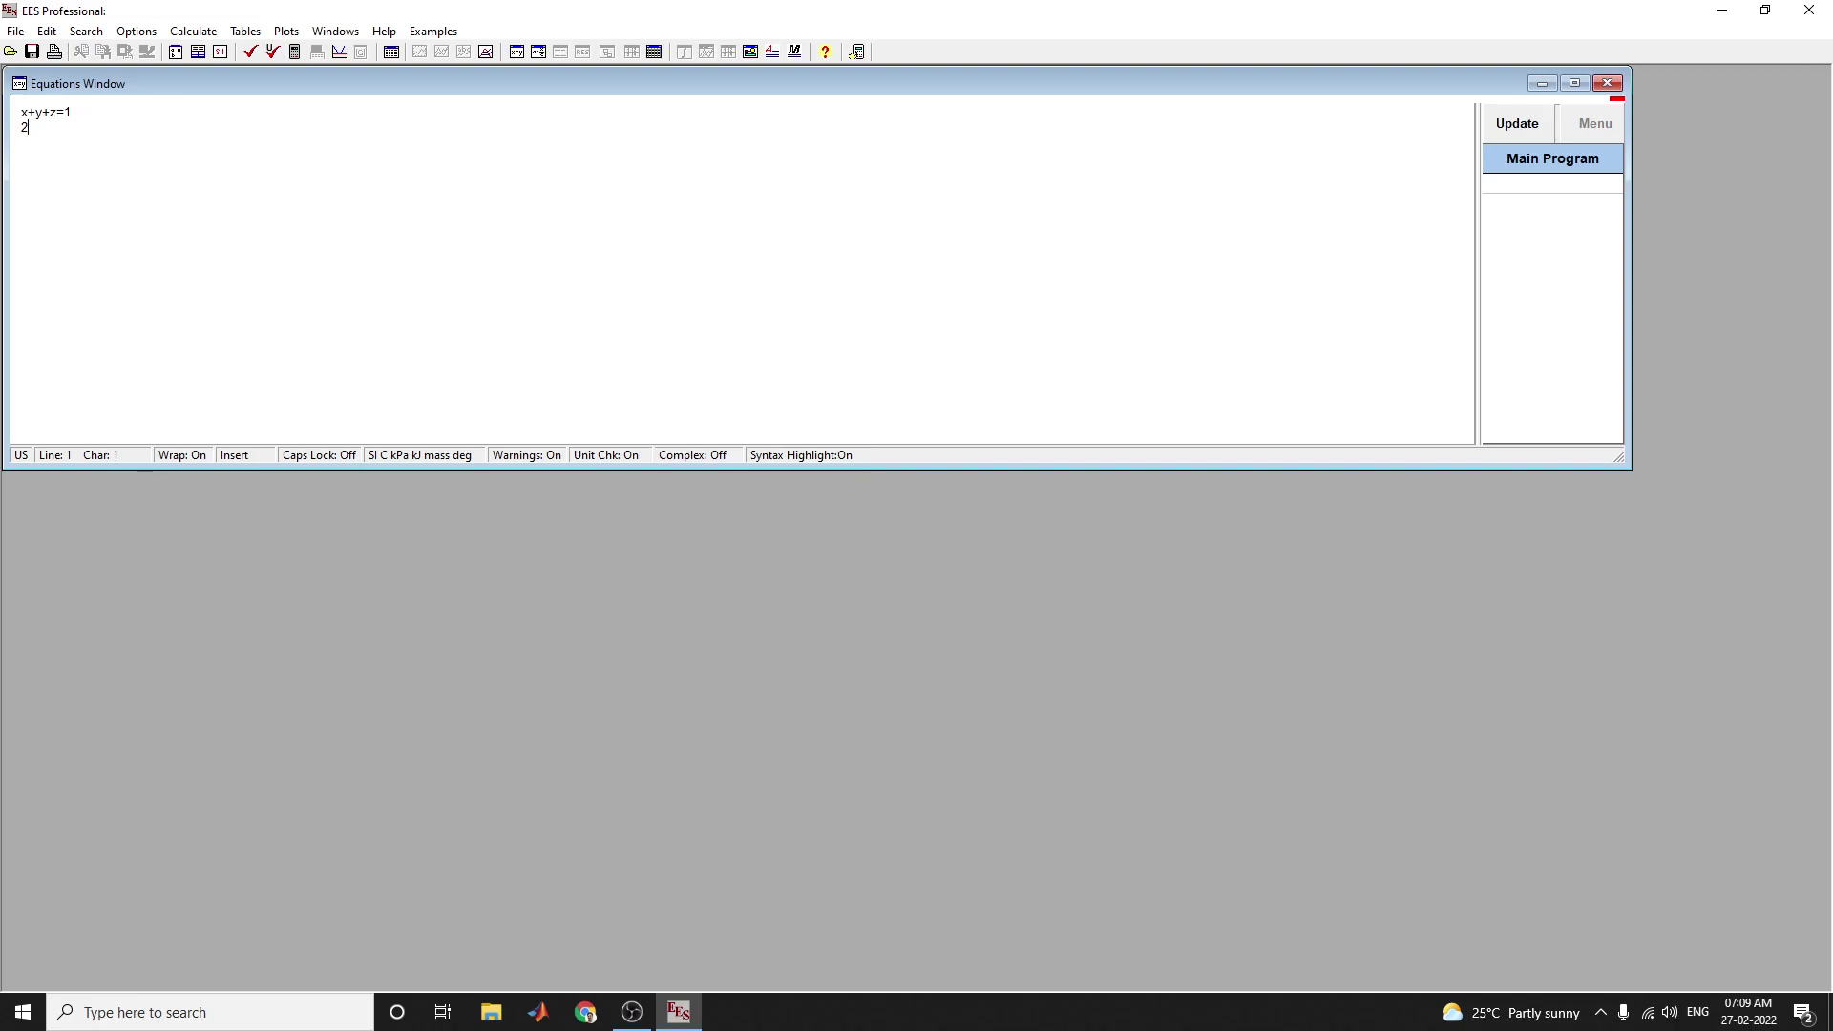
pyautogui.write('*x+3')
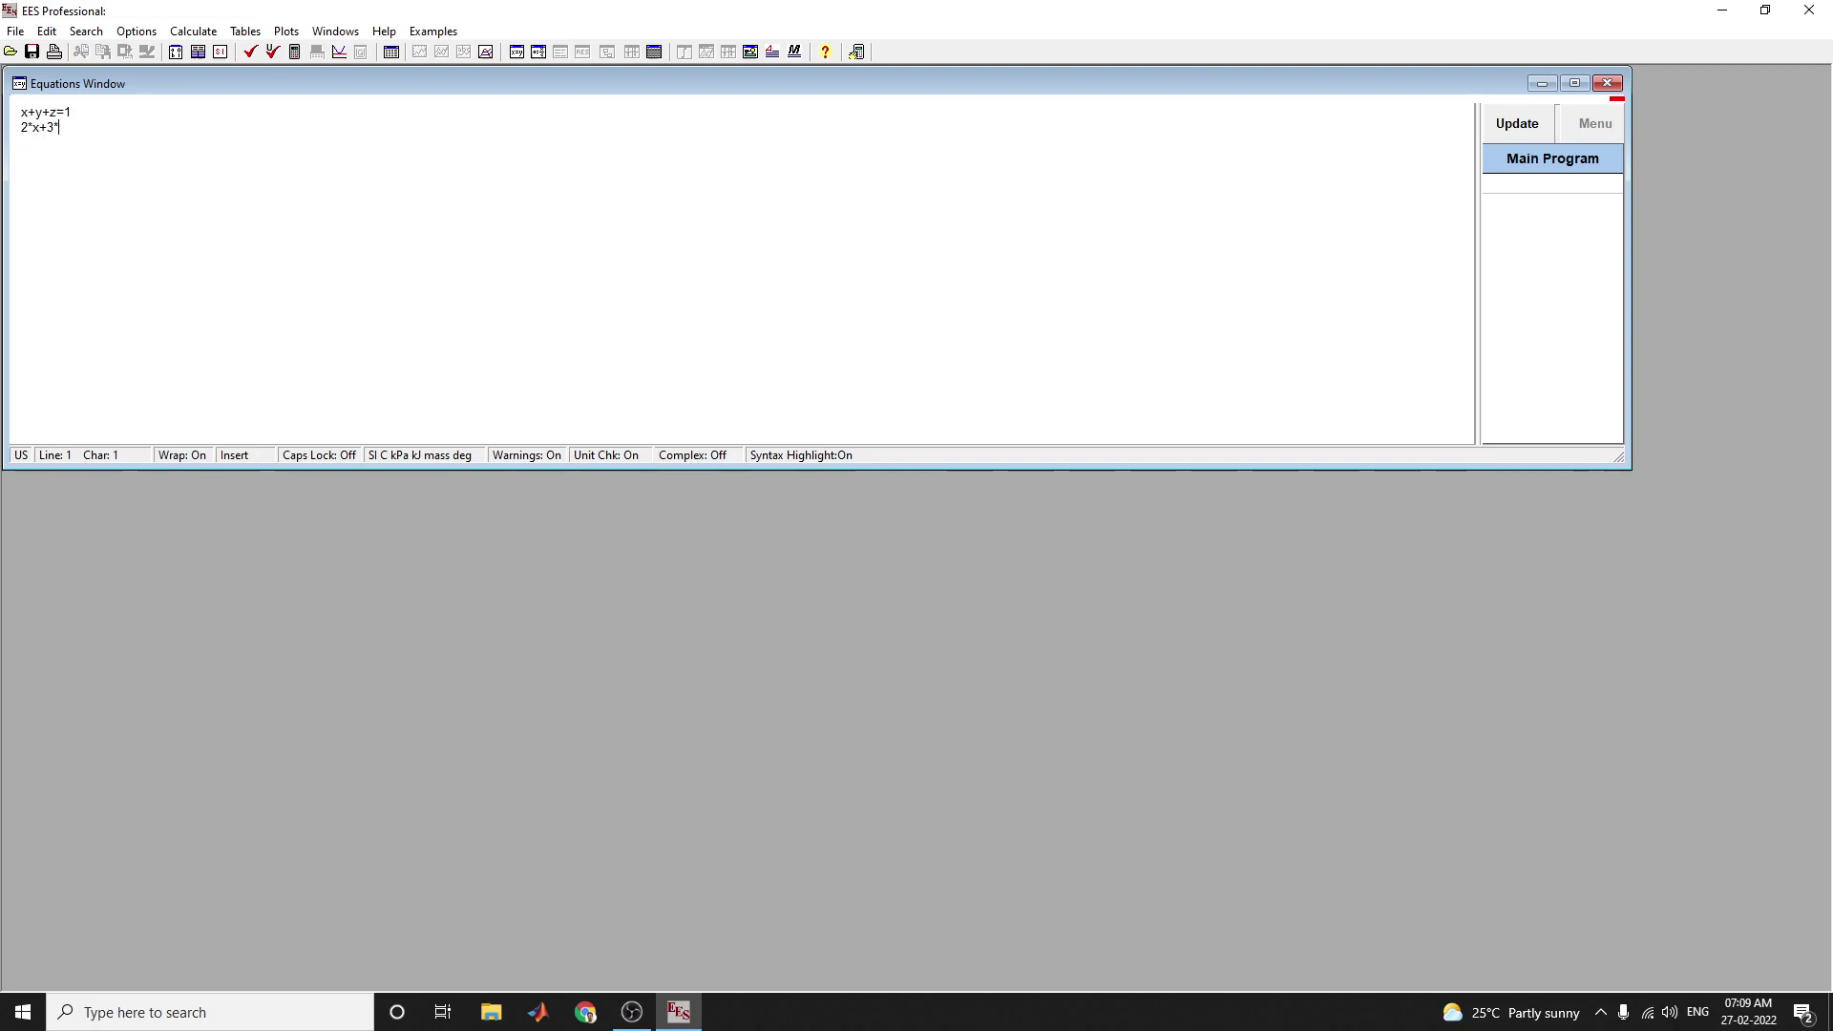
pyautogui.write('*y')
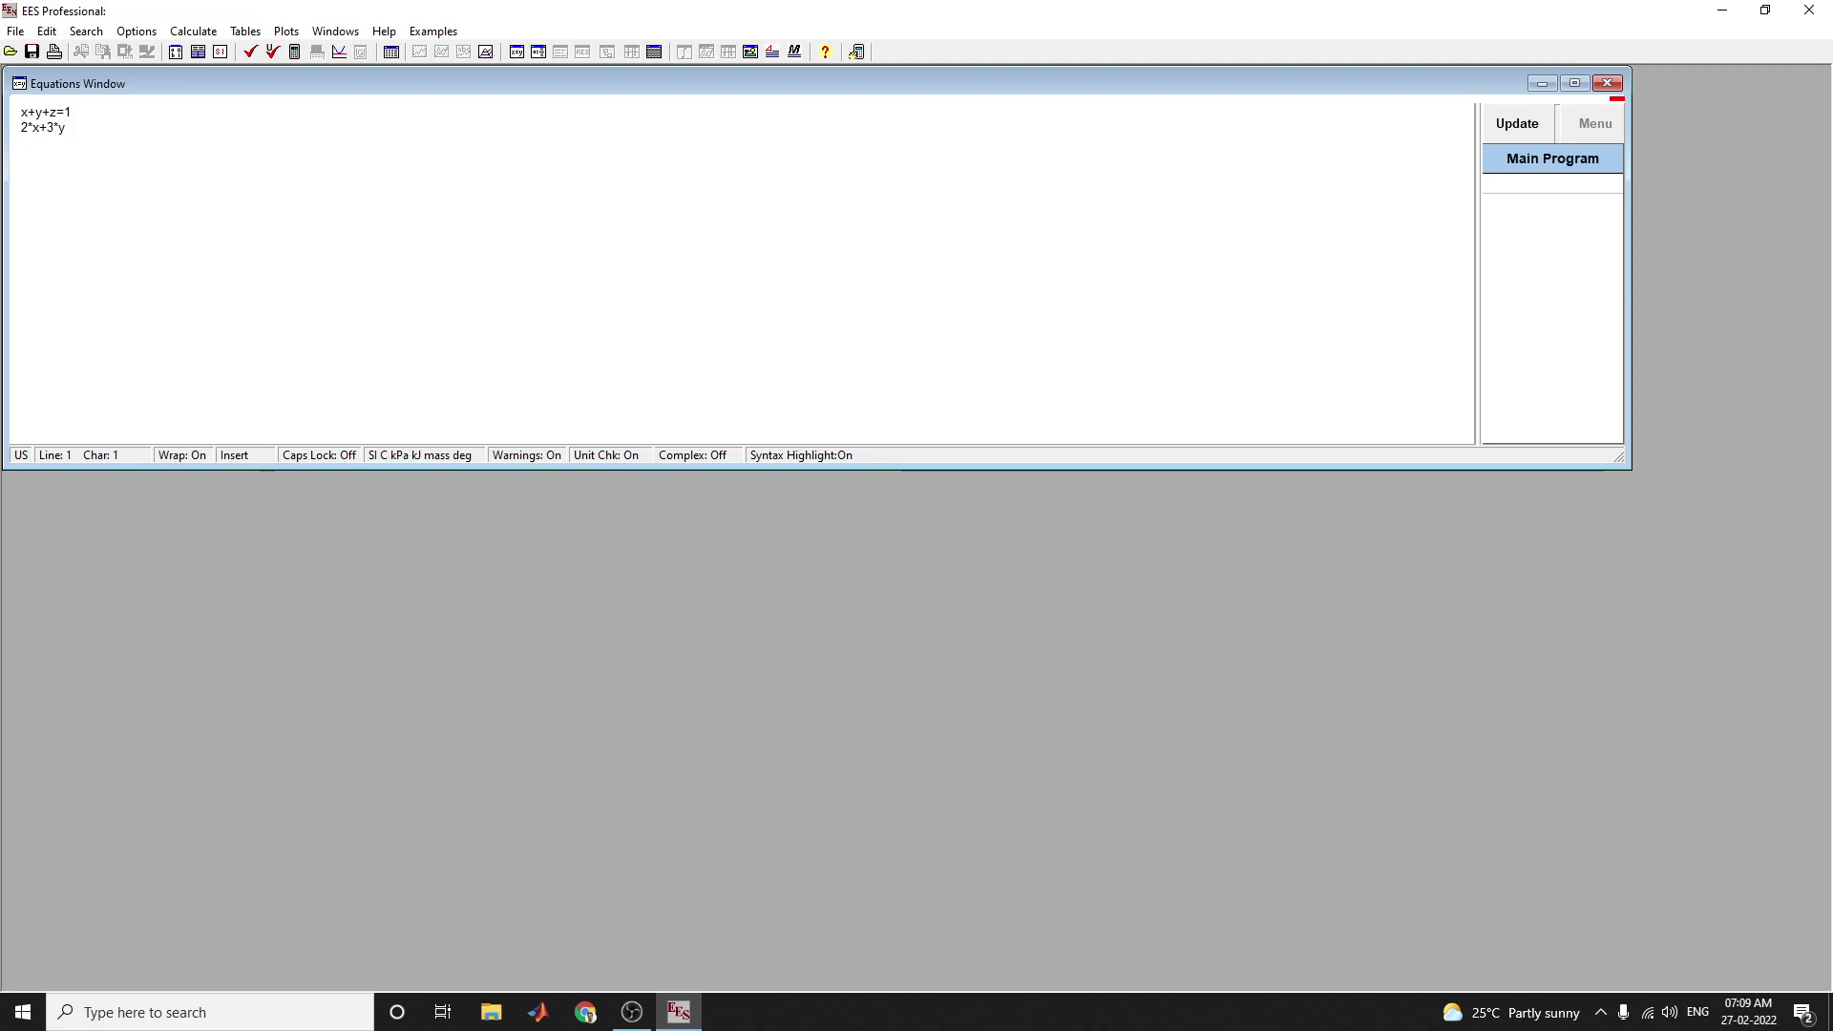
pyautogui.write('+4*z=5 ')
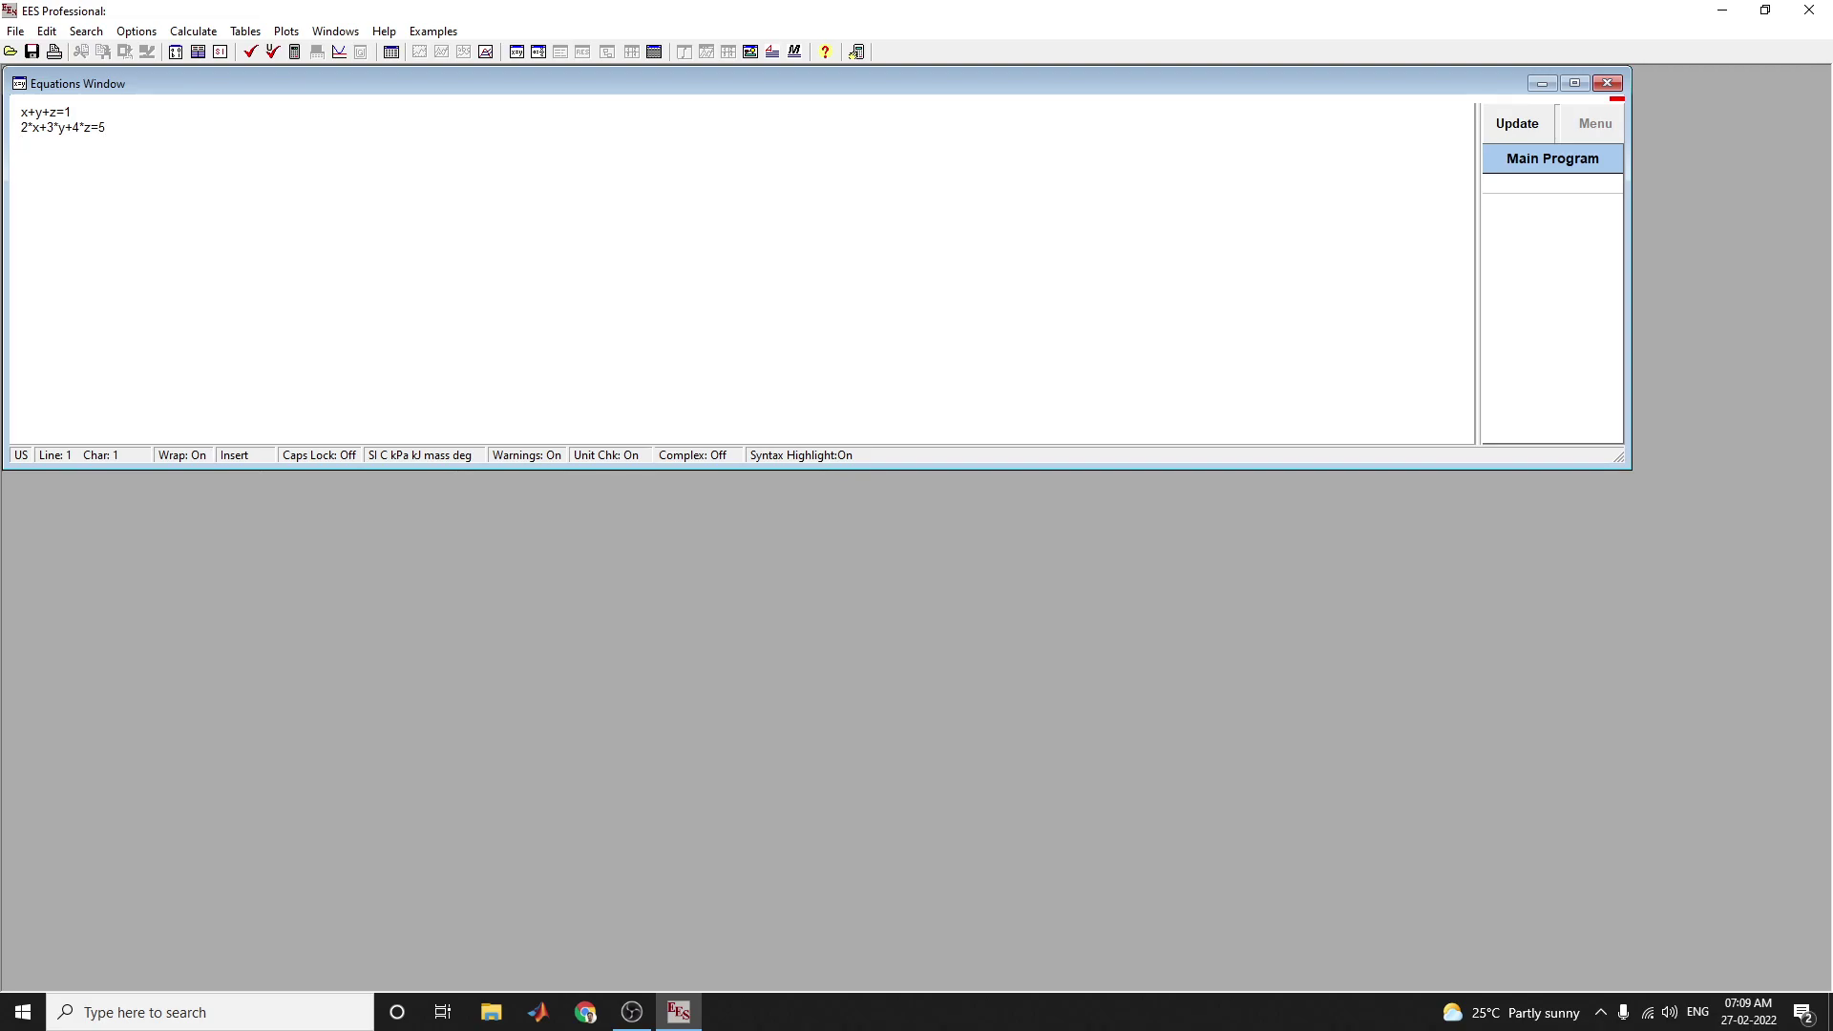
pyautogui.write('6x+')
# Finish line 3 with 7*z-(8*y)^2=0 so it reads 6x+7*z-(8*y)^2=0.
pyautogui.write('7*z-(')
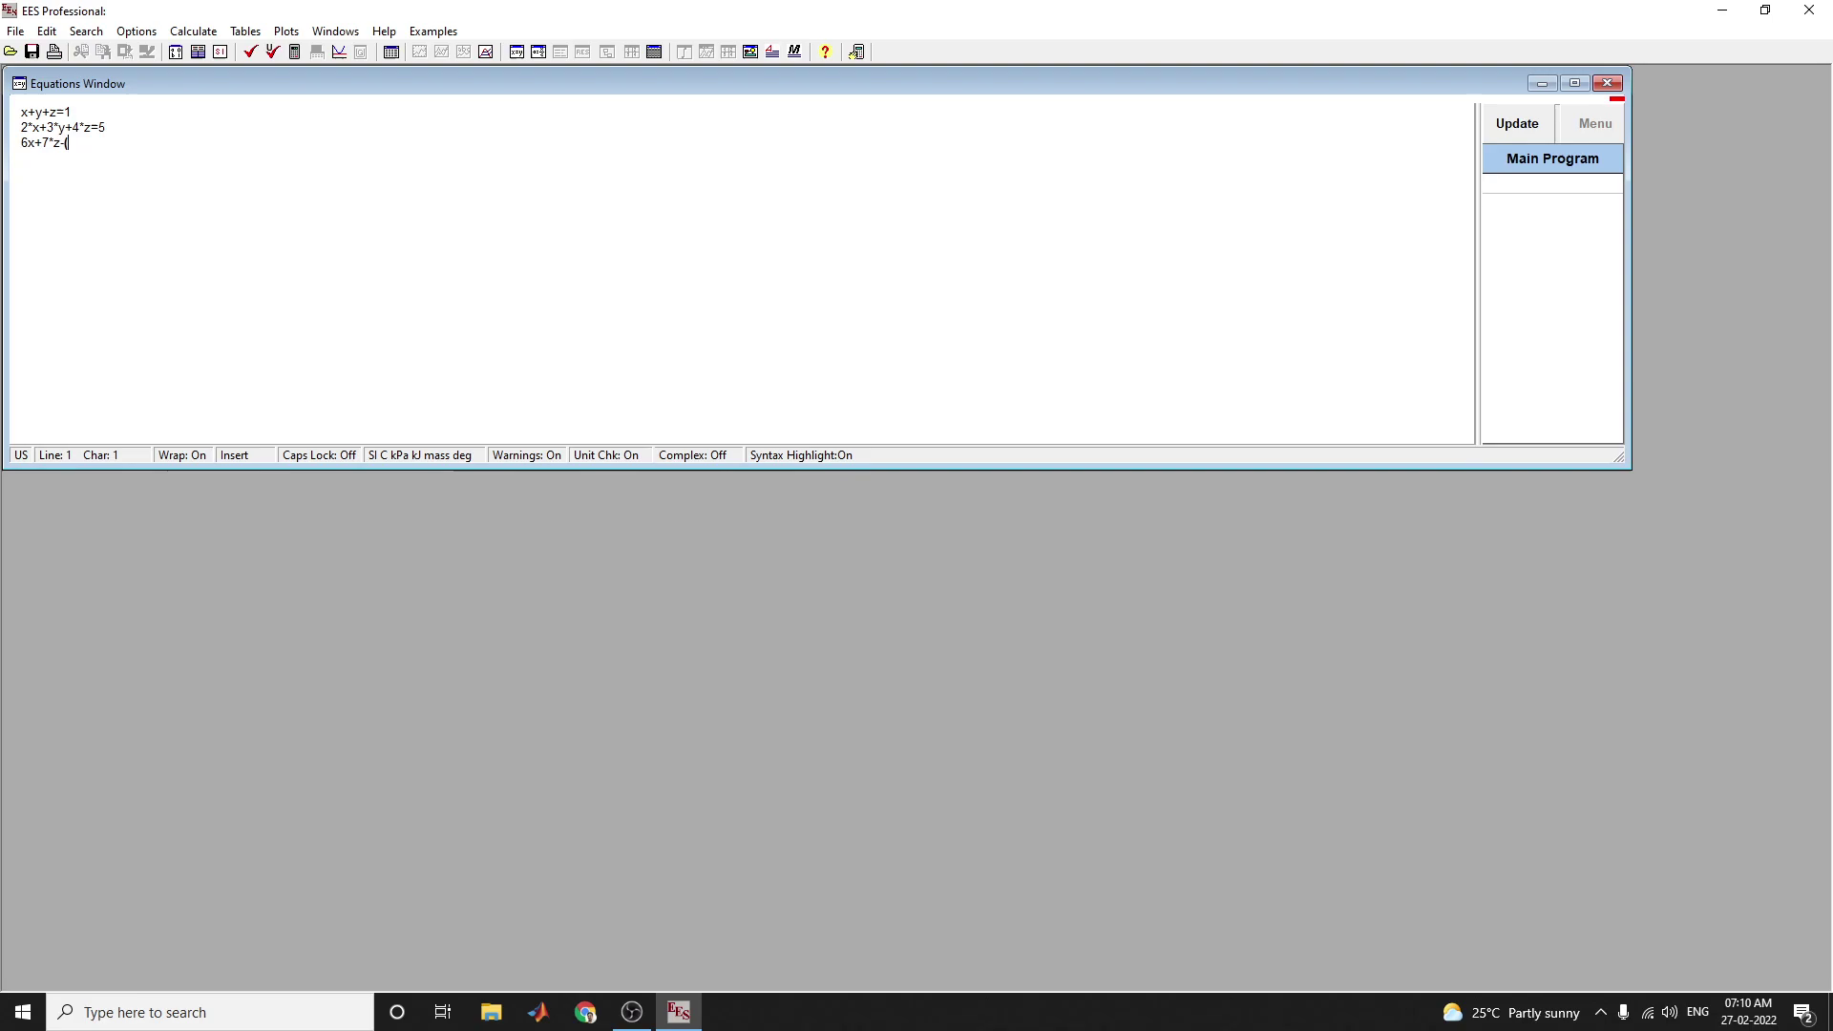
pyautogui.write('8')
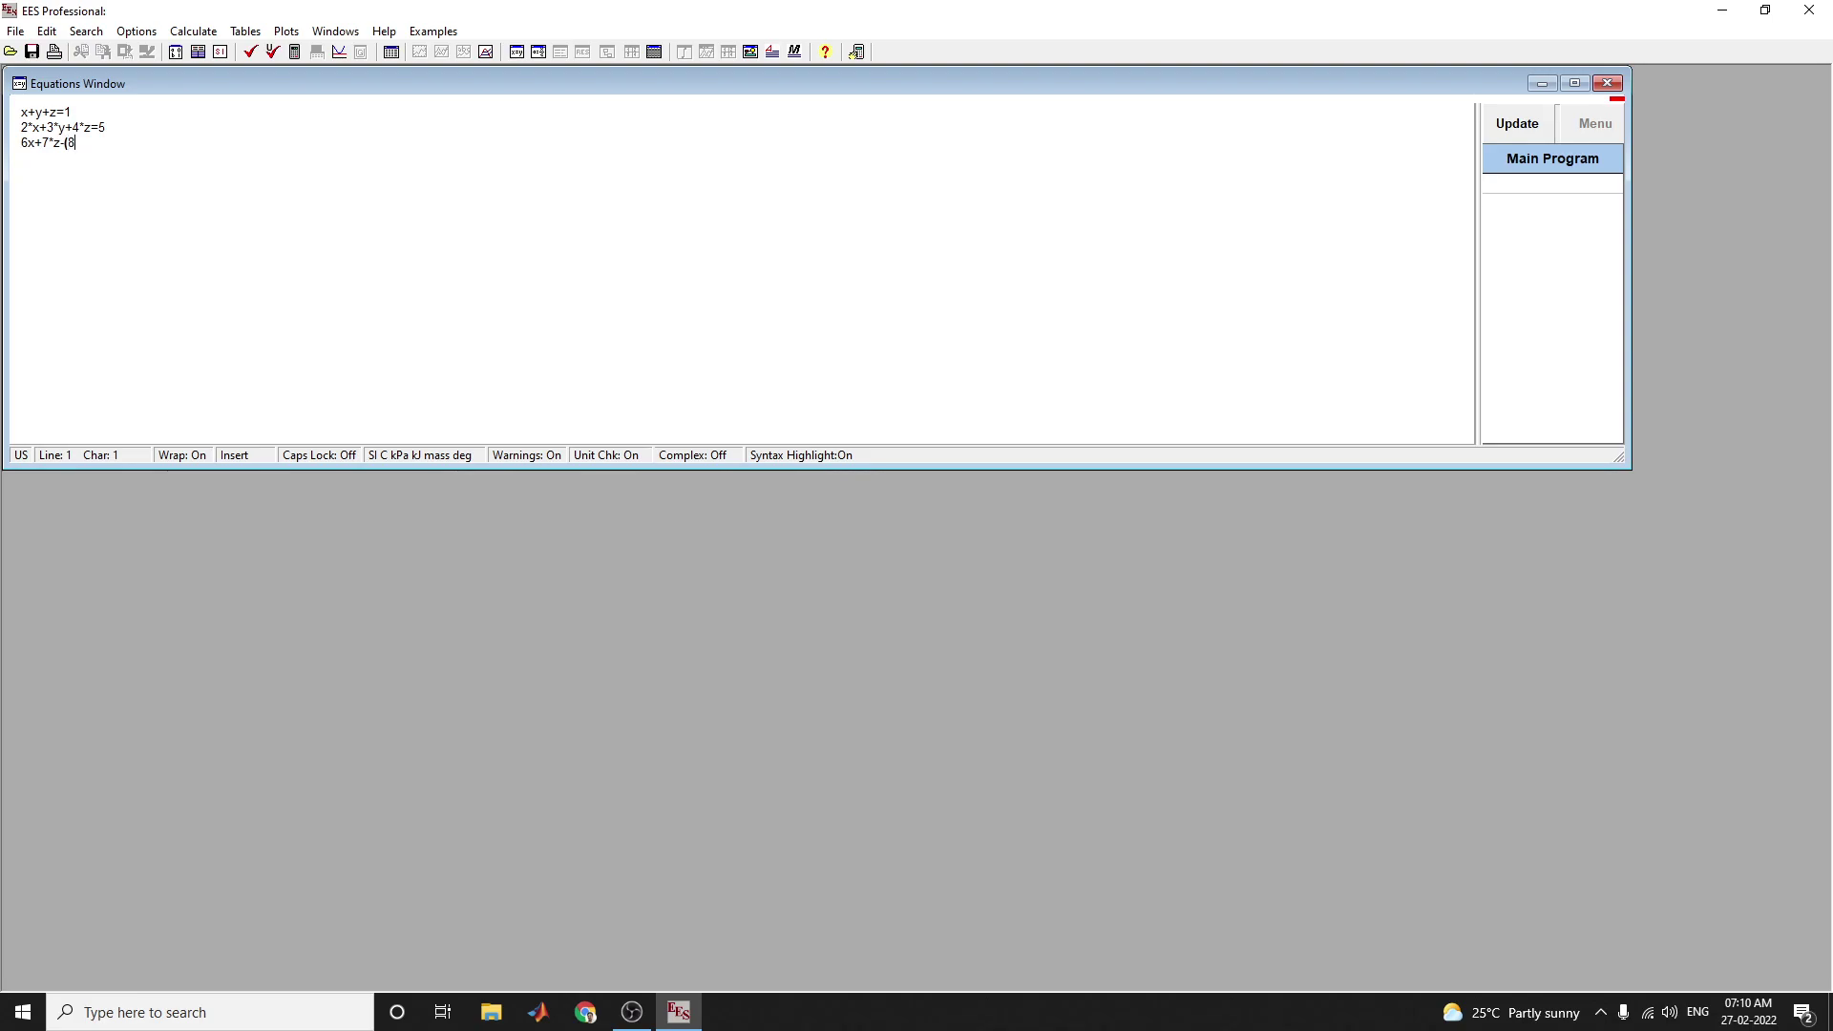
pyautogui.write('*y')
pyautogui.write(')*')
pyautogui.write('2')
pyautogui.write('=')
pyautogui.write('0')
# Check the equations, dismiss the illegal-character errors, and correct line 3 to 6*x+7*z-(8*y)^2=0.
pyautogui.press('F2')
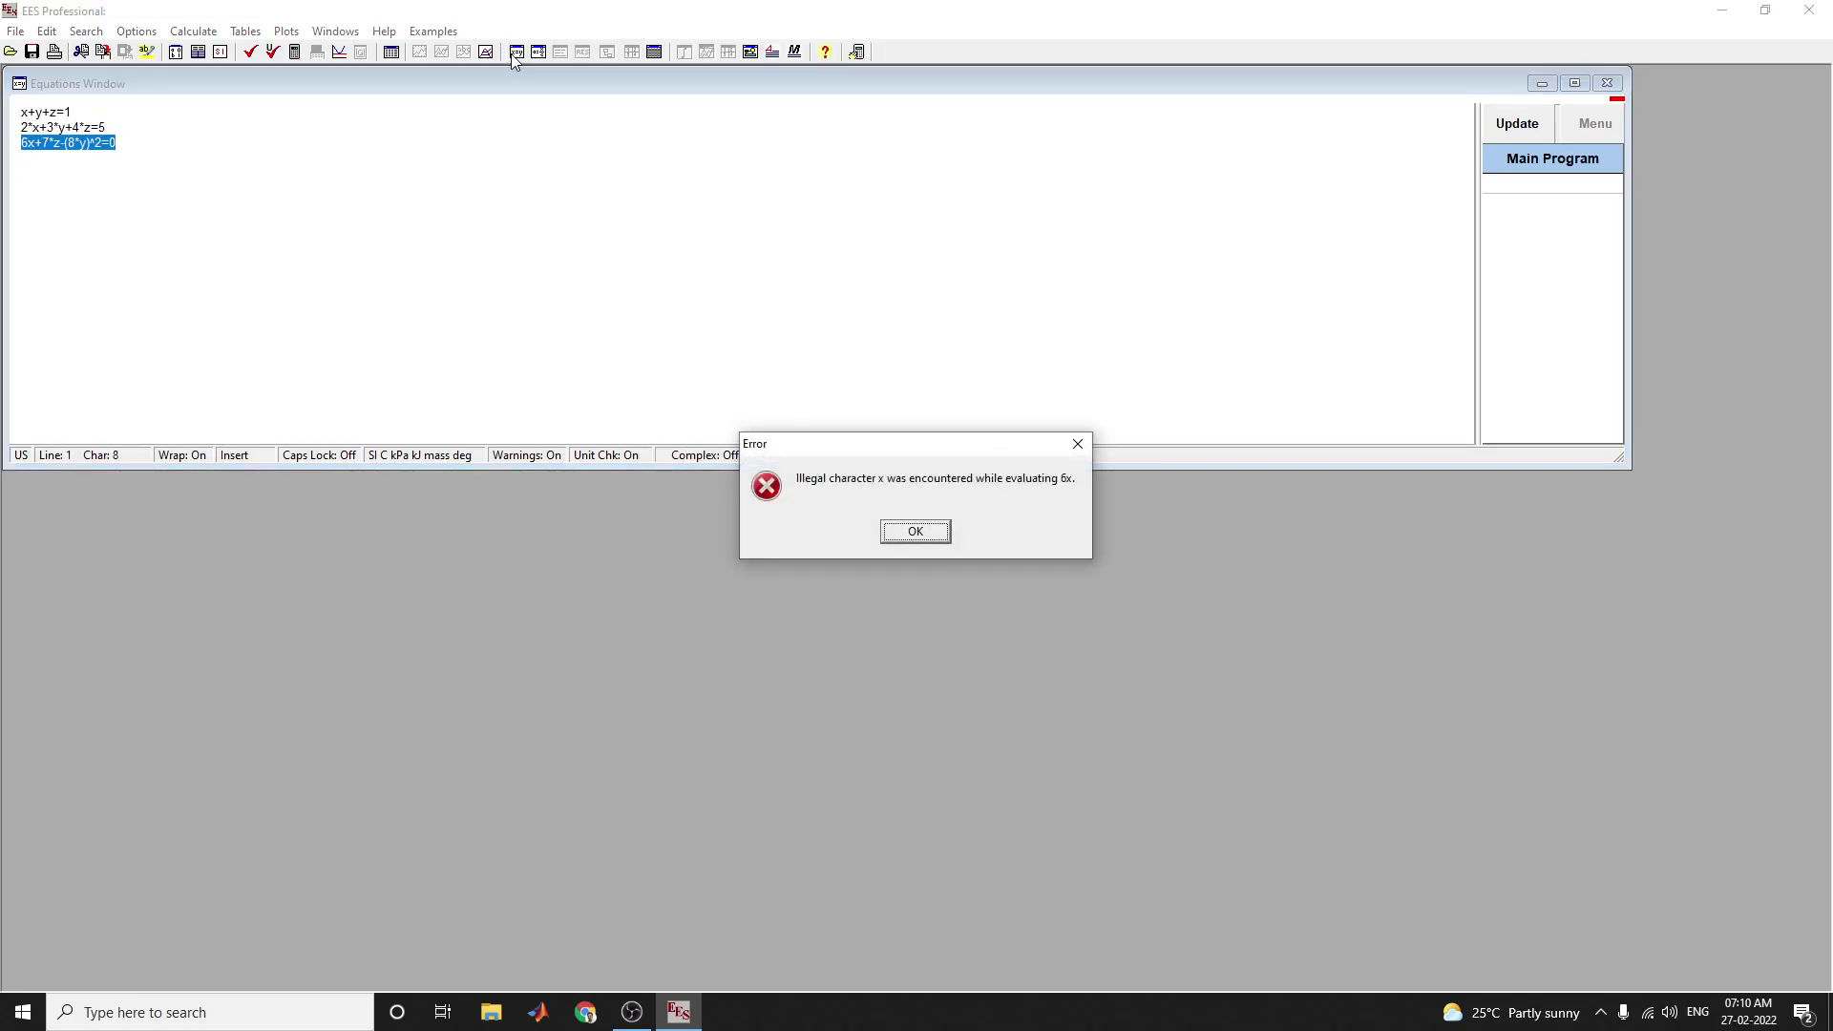
pyautogui.click(919, 534)
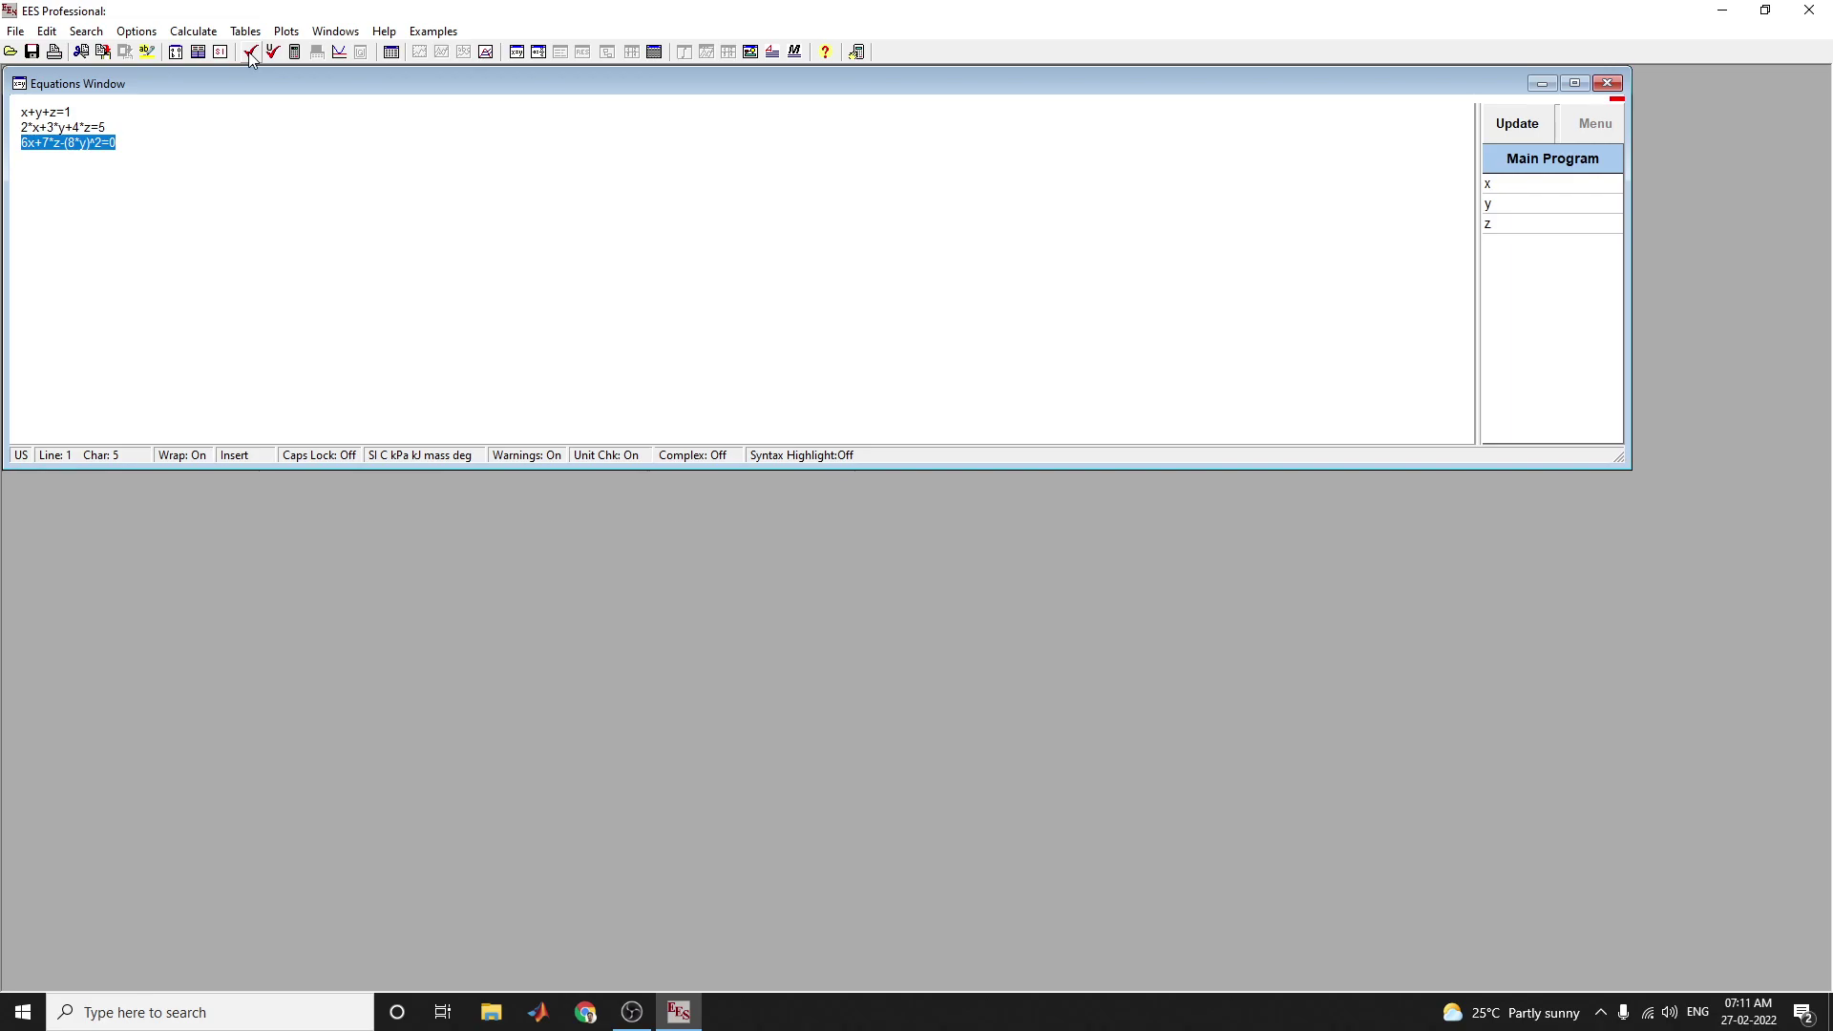
pyautogui.click(250, 53)
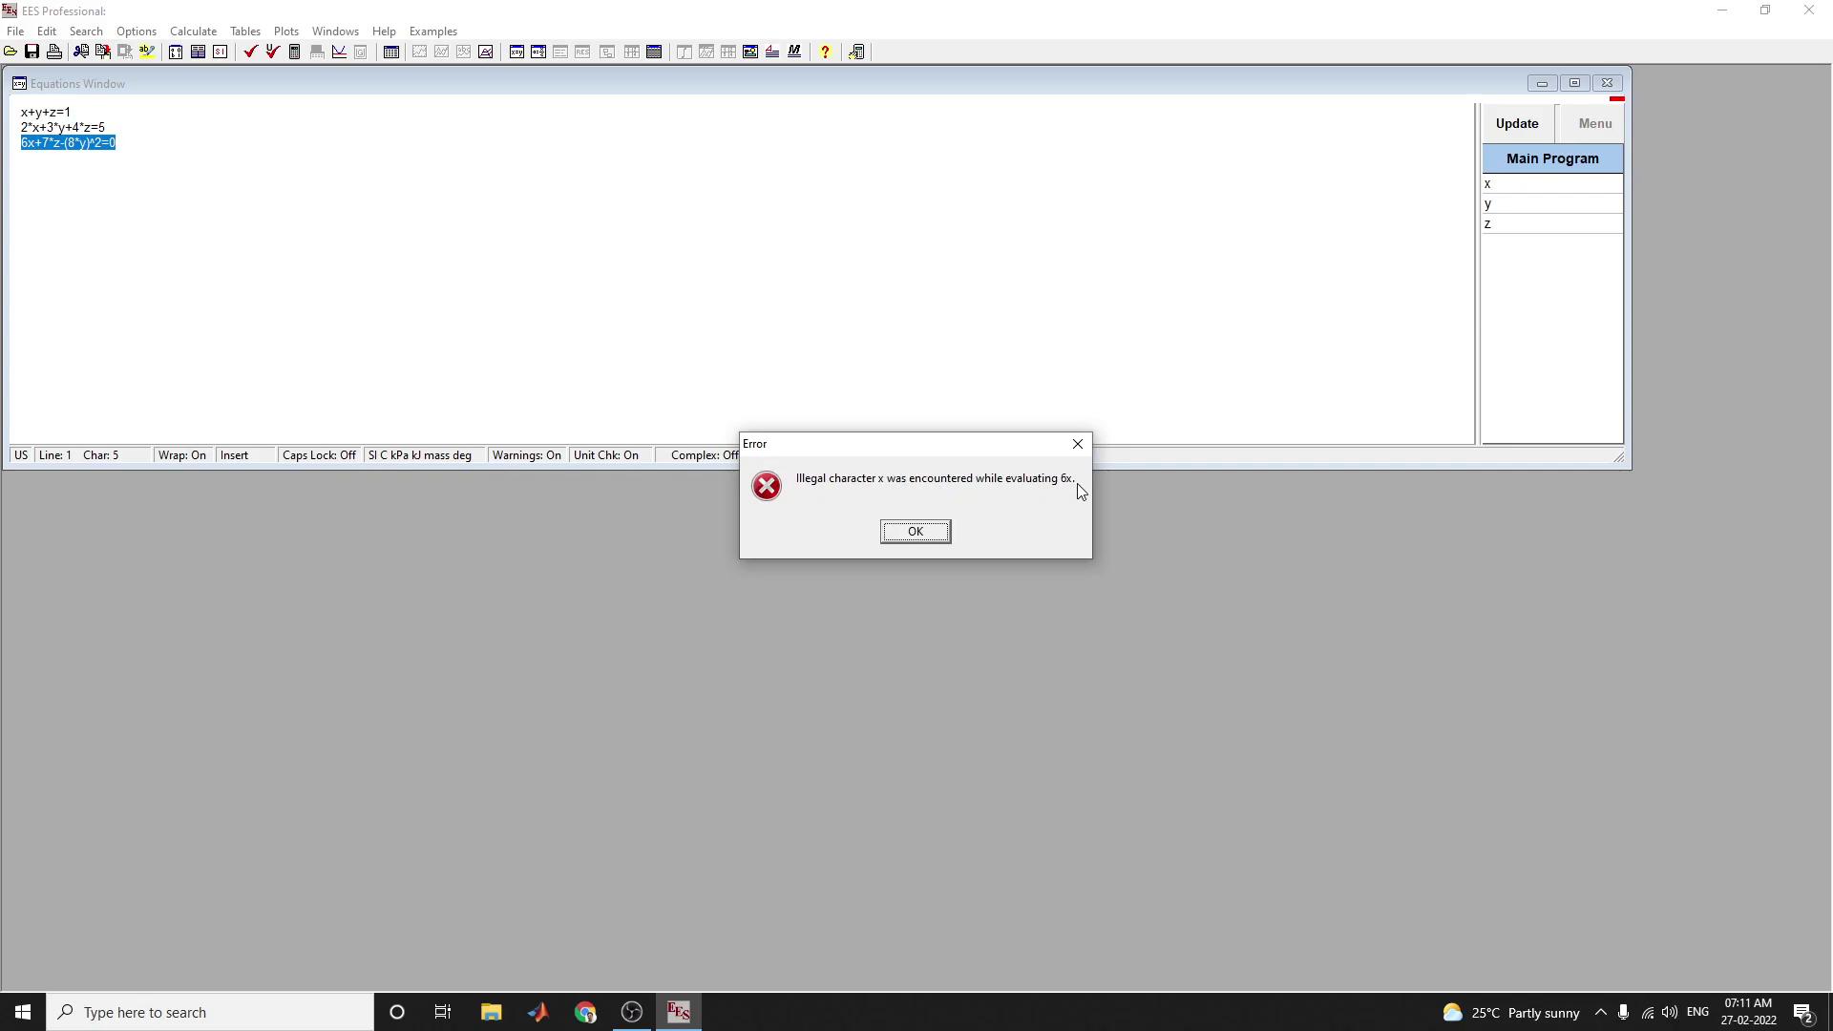
pyautogui.click(931, 534)
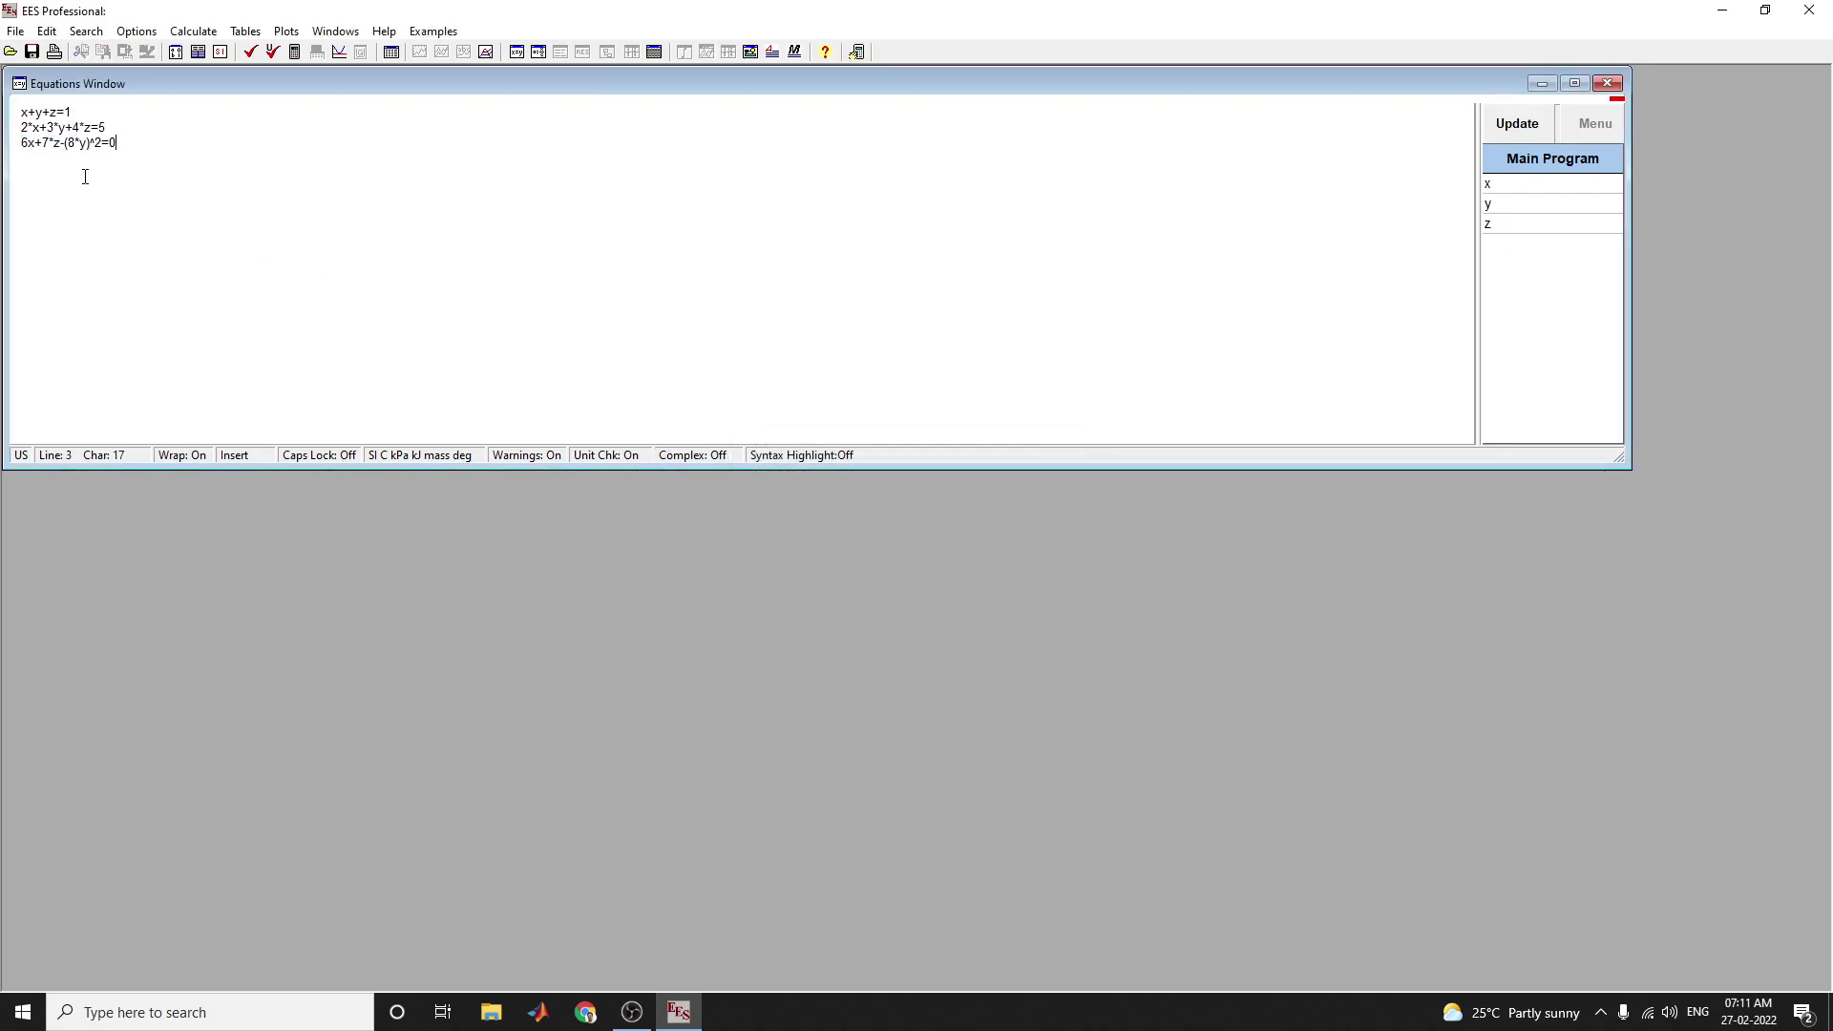
pyautogui.click(27, 143)
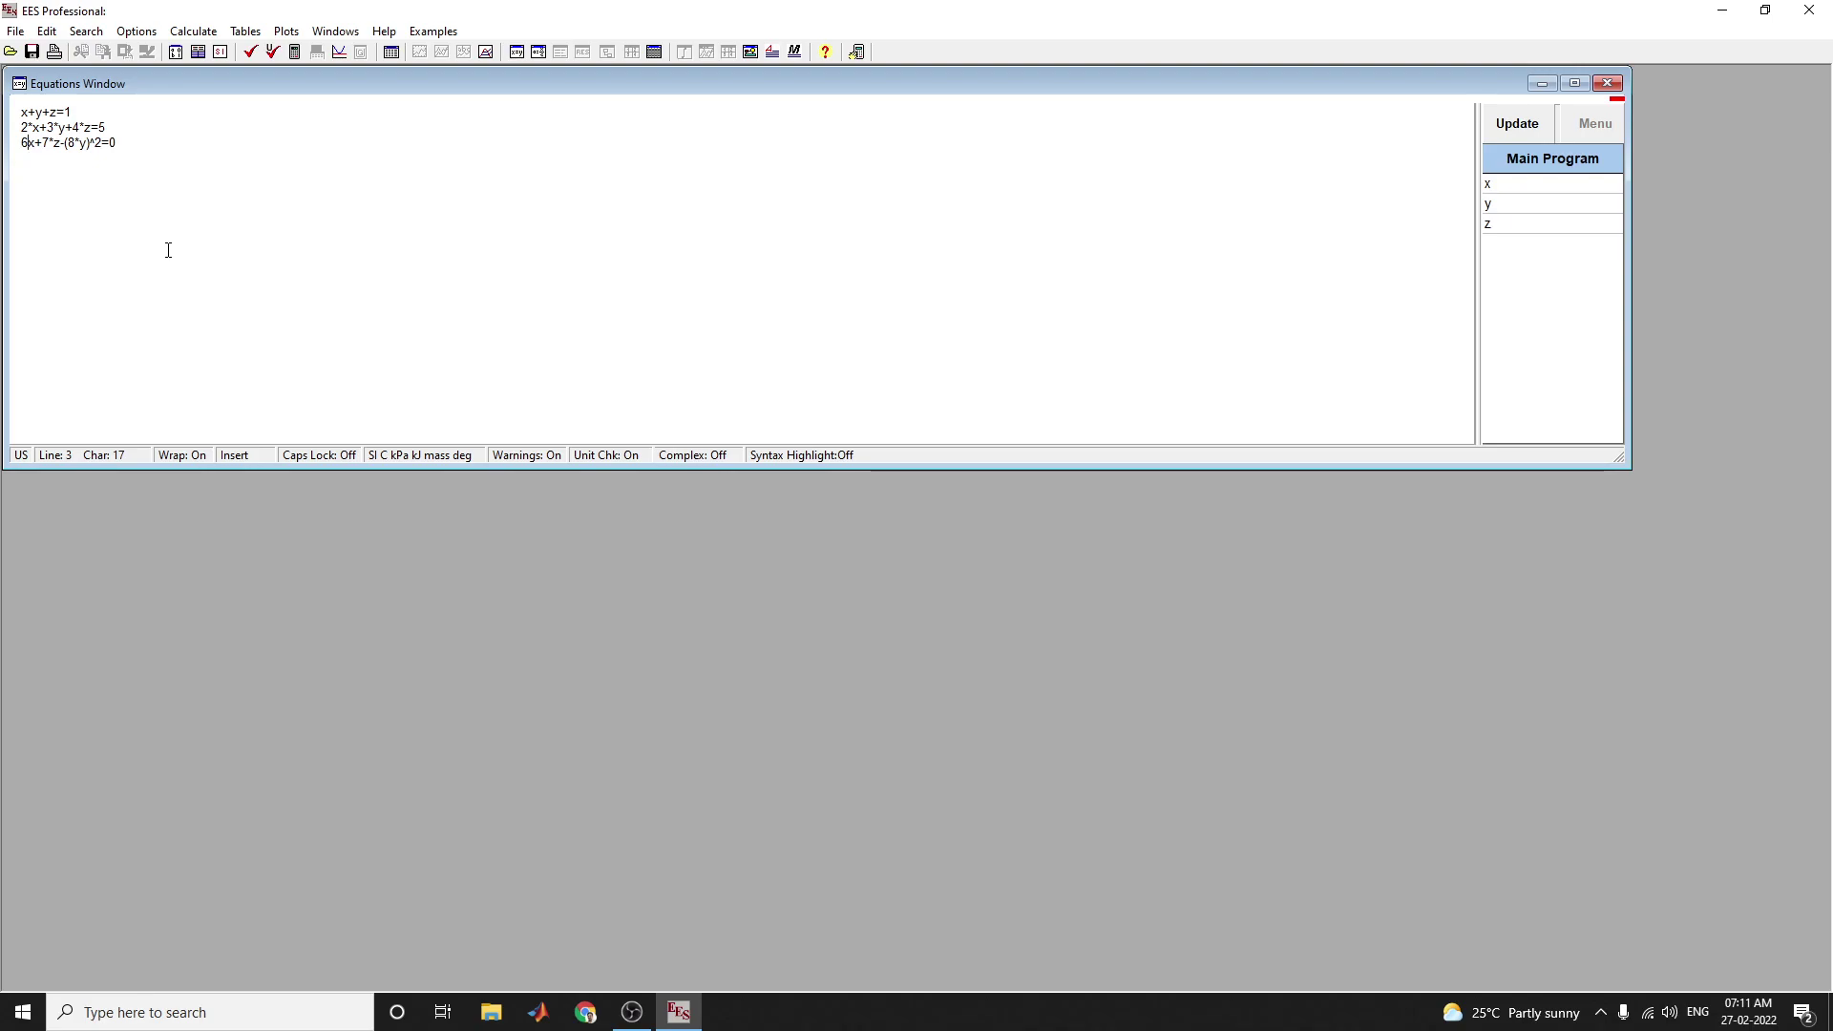
pyautogui.write('*')
pyautogui.press('Up')
pyautogui.press('Up')
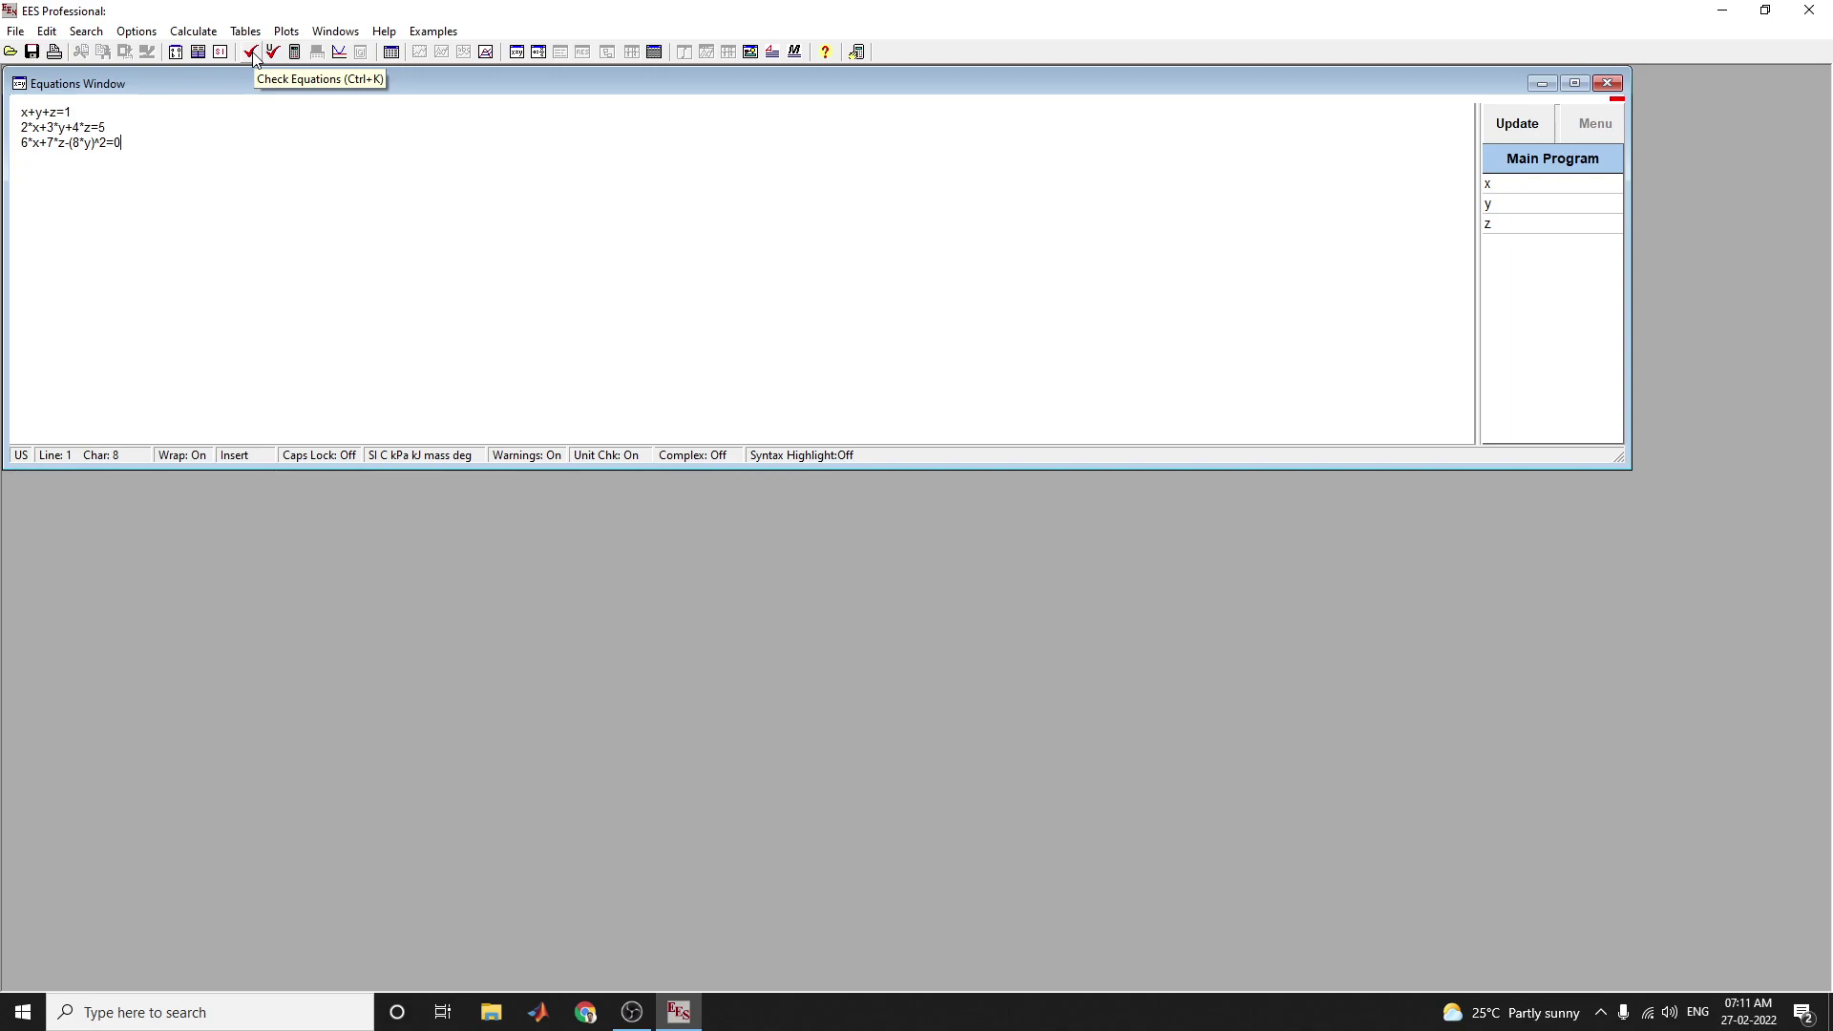
pyautogui.click(252, 55)
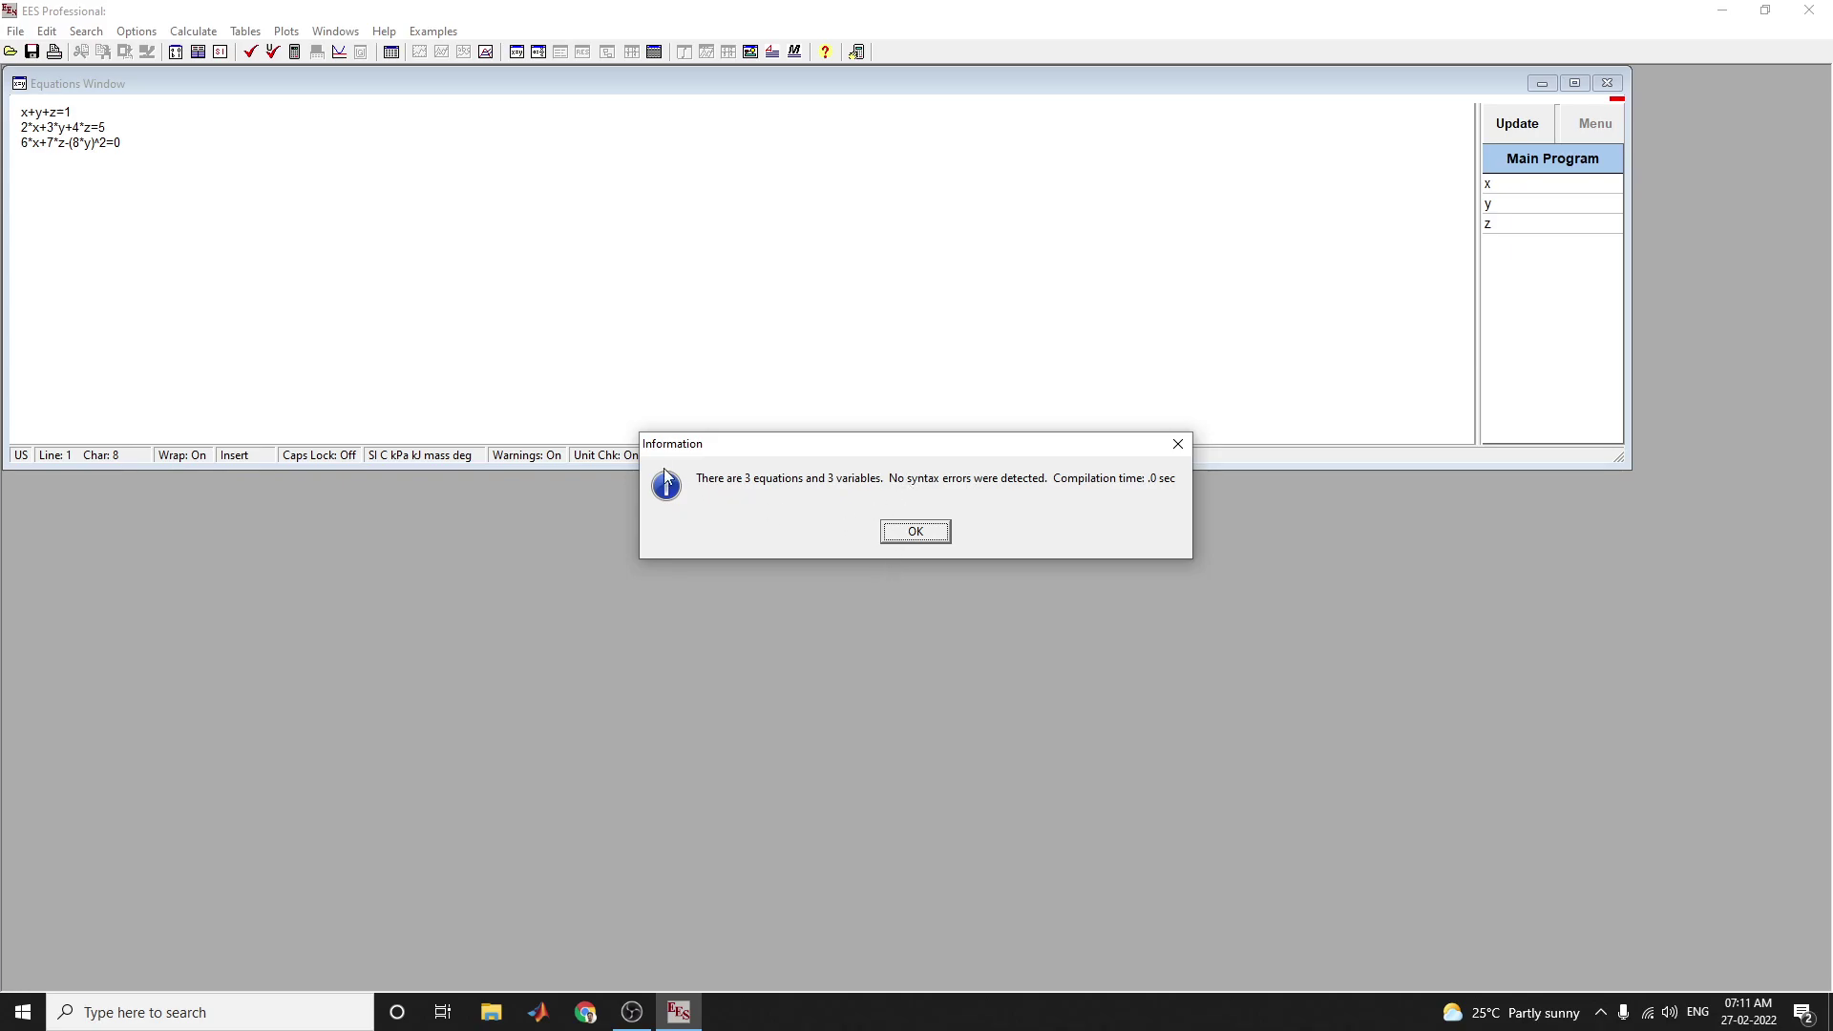
pyautogui.moveTo(986, 448); pyautogui.dragTo(955, 156)
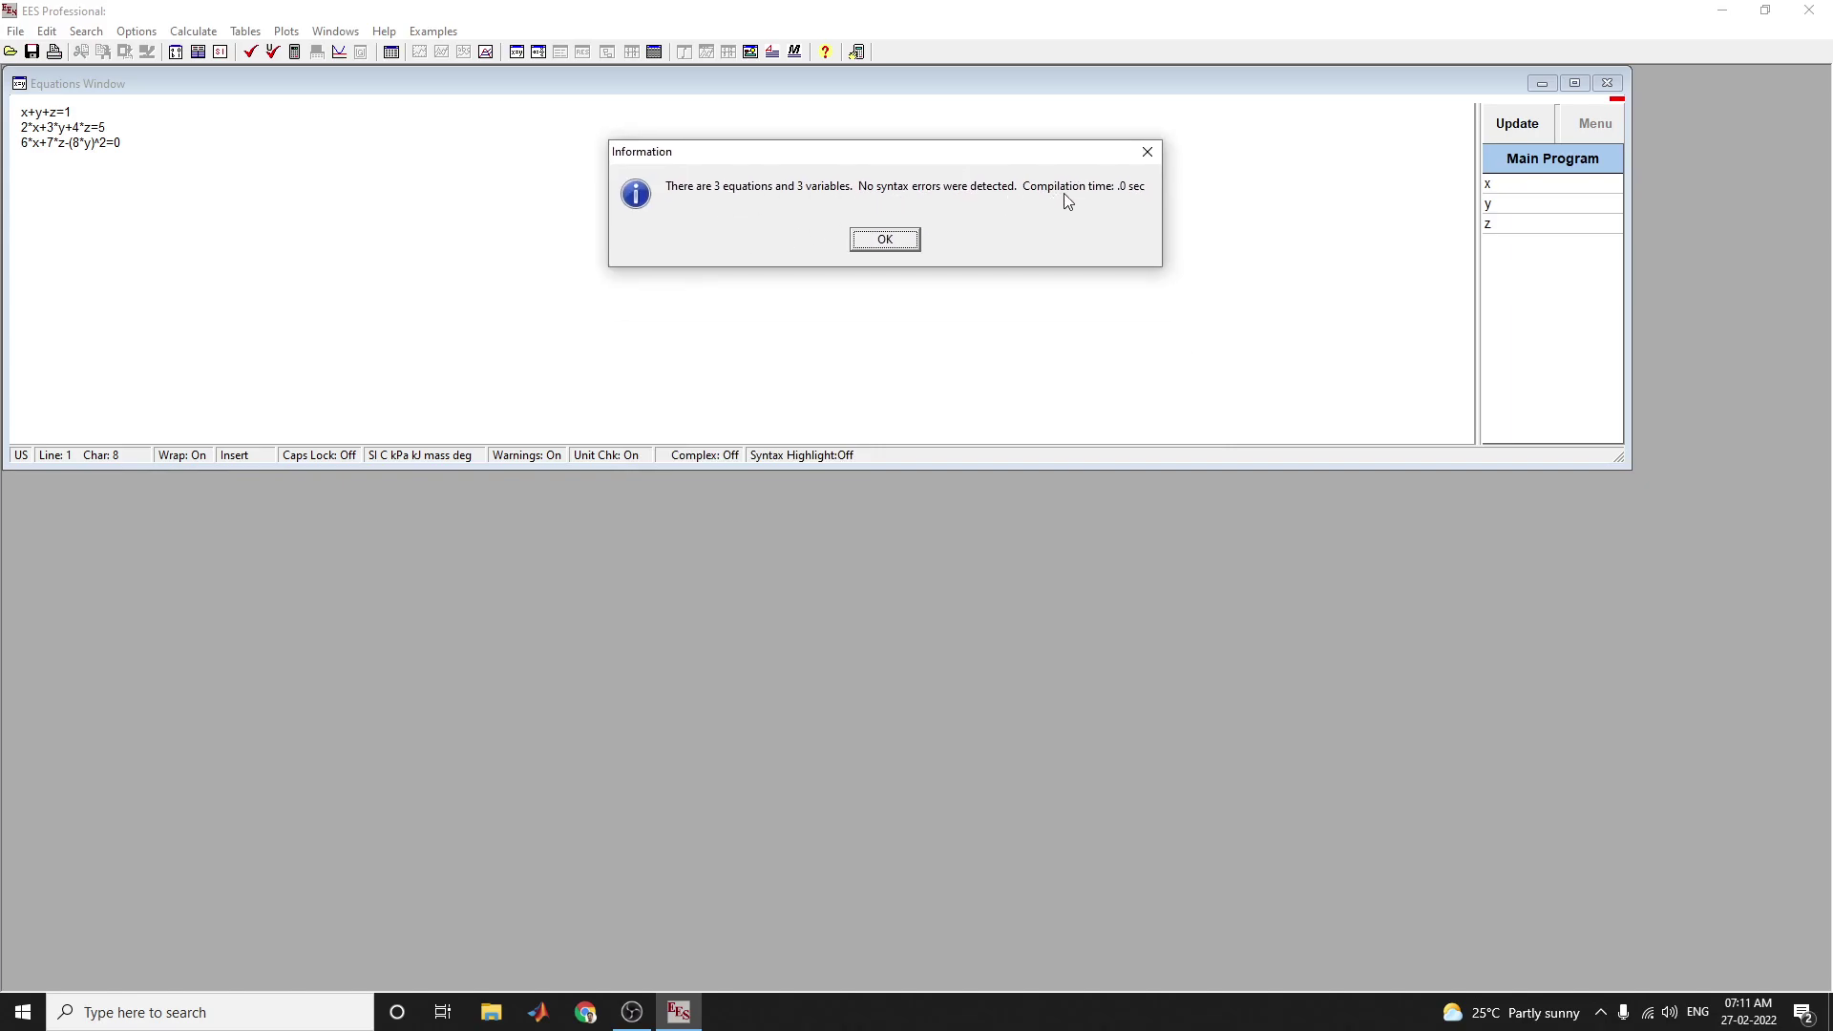
pyautogui.click(885, 238)
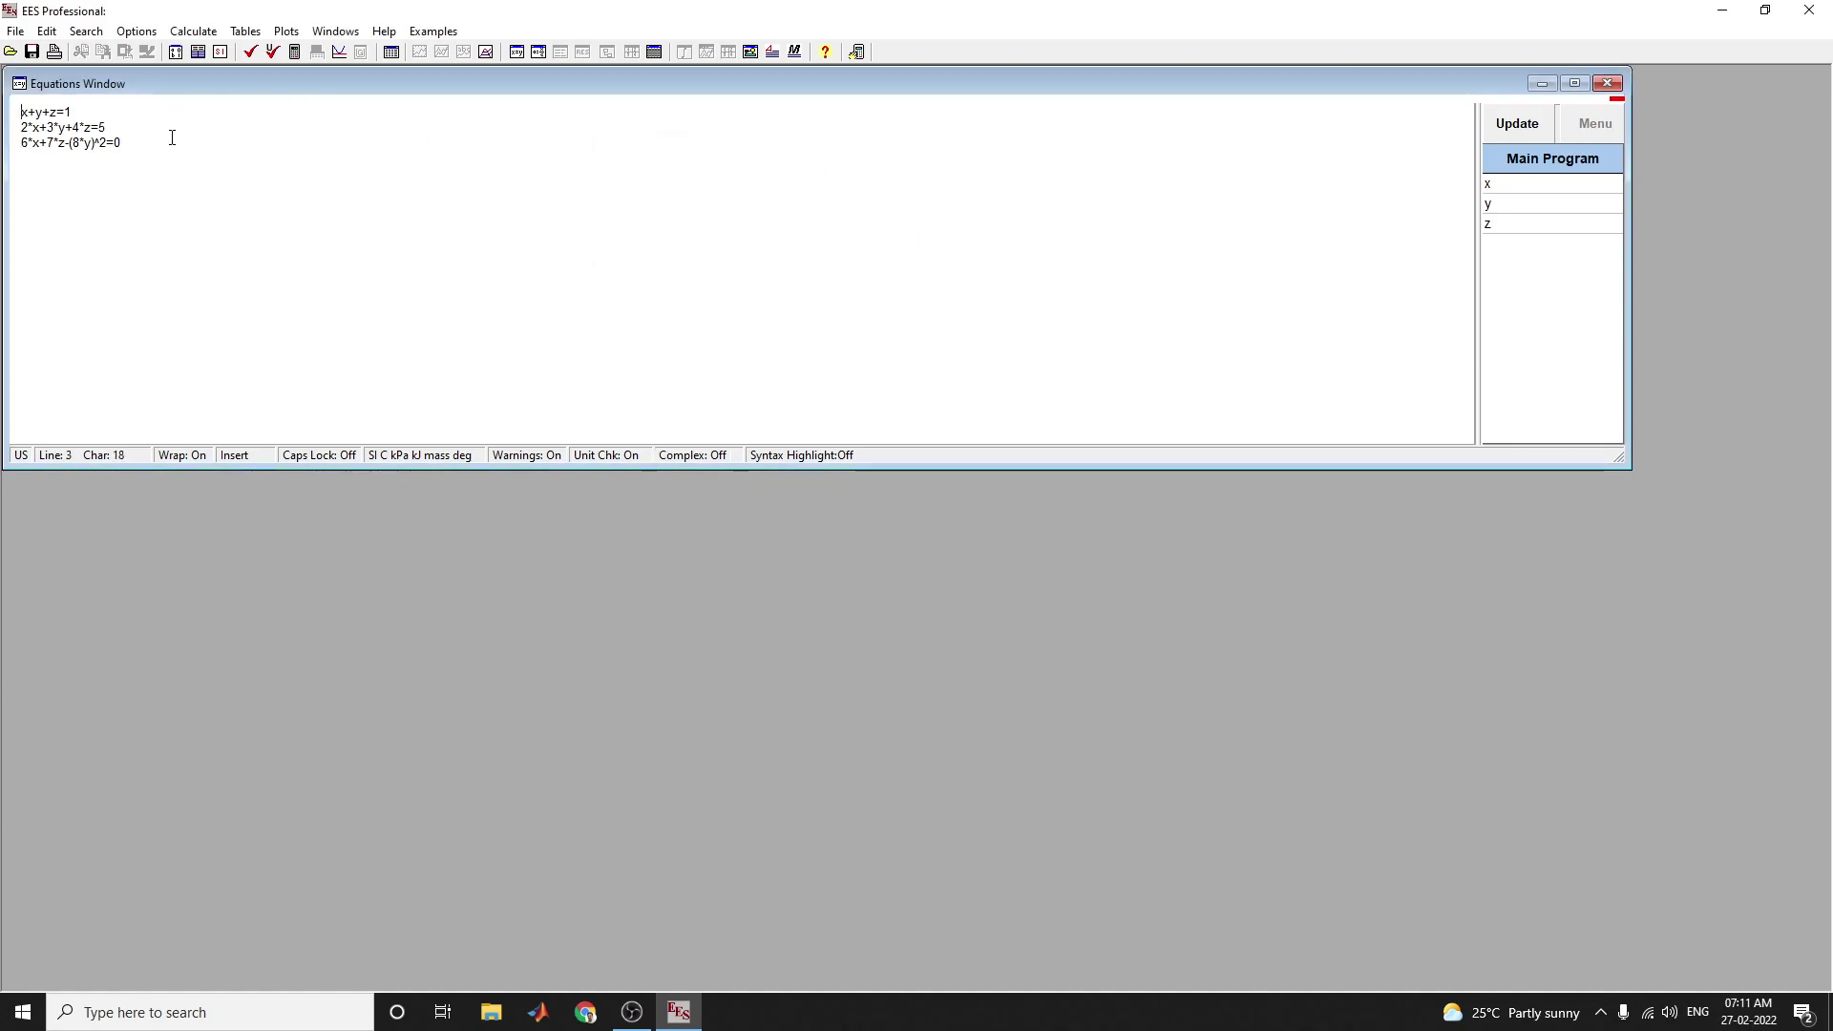
pyautogui.click(254, 120)
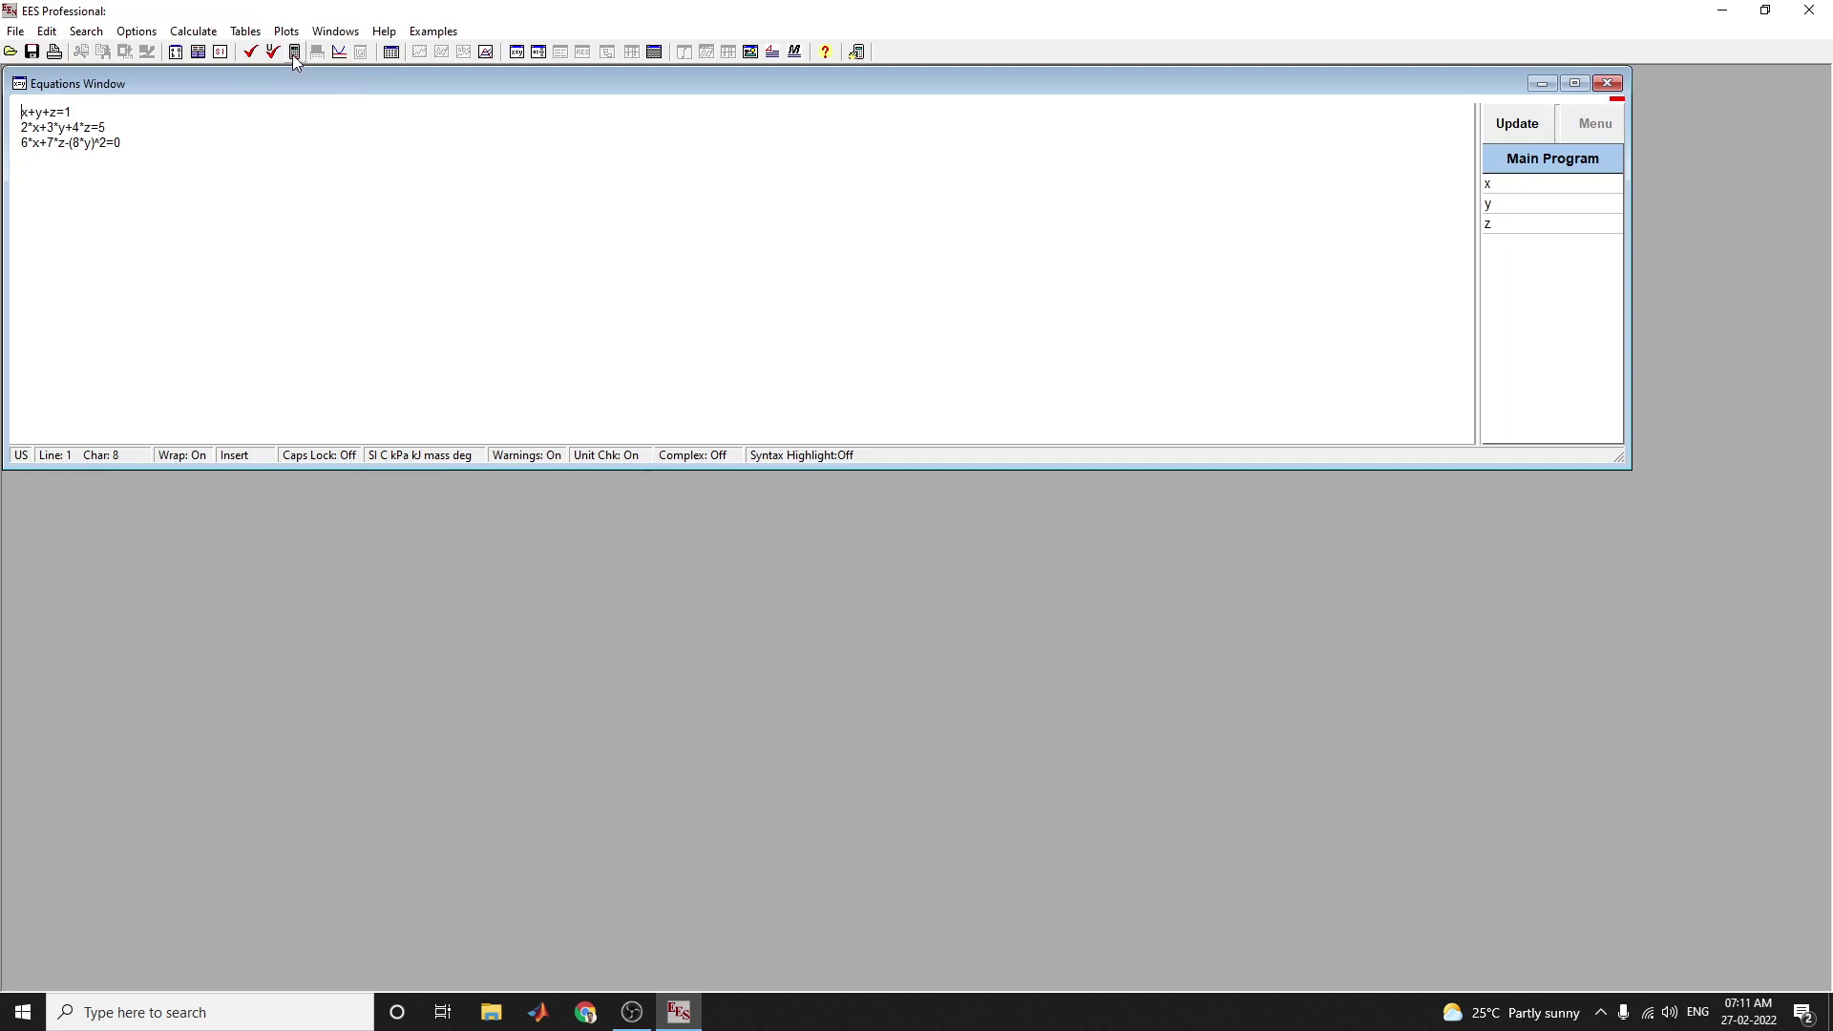
# Solve the system to get x = -0.6476, y = 0.2953, z = 1.352, and move the Solution window aside.
pyautogui.click(293, 54)
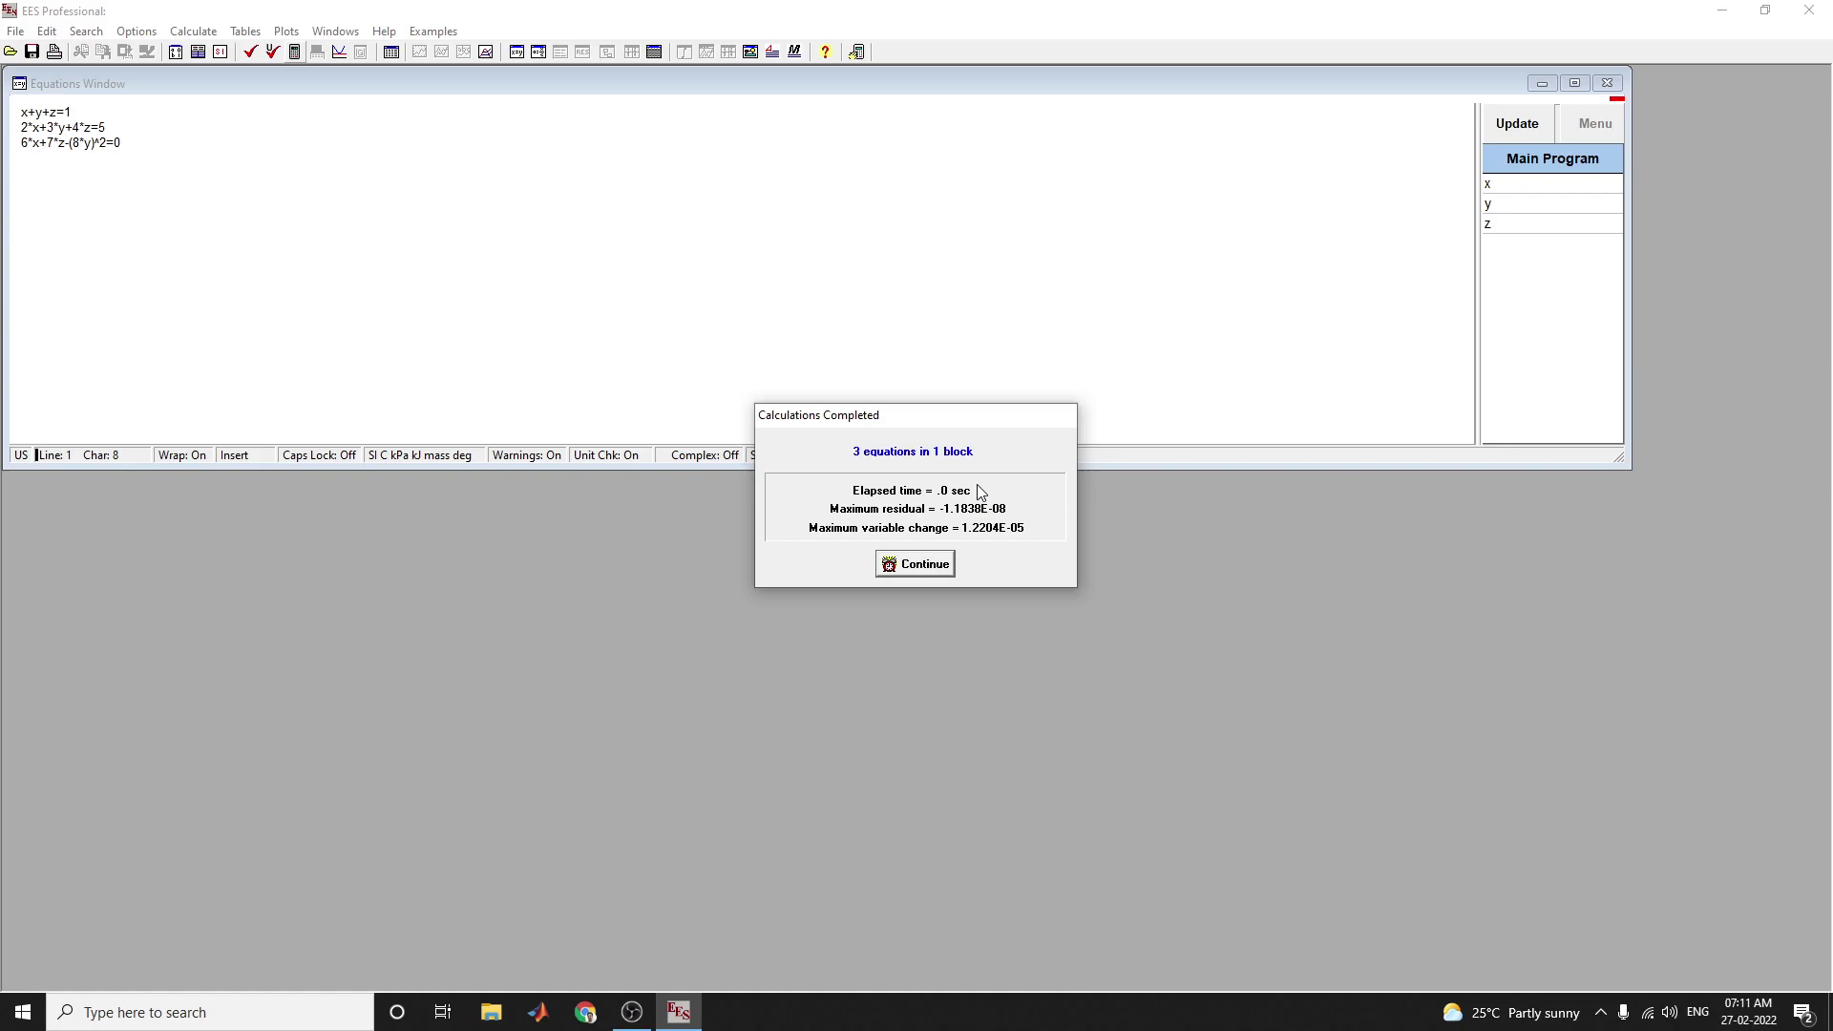
pyautogui.click(923, 567)
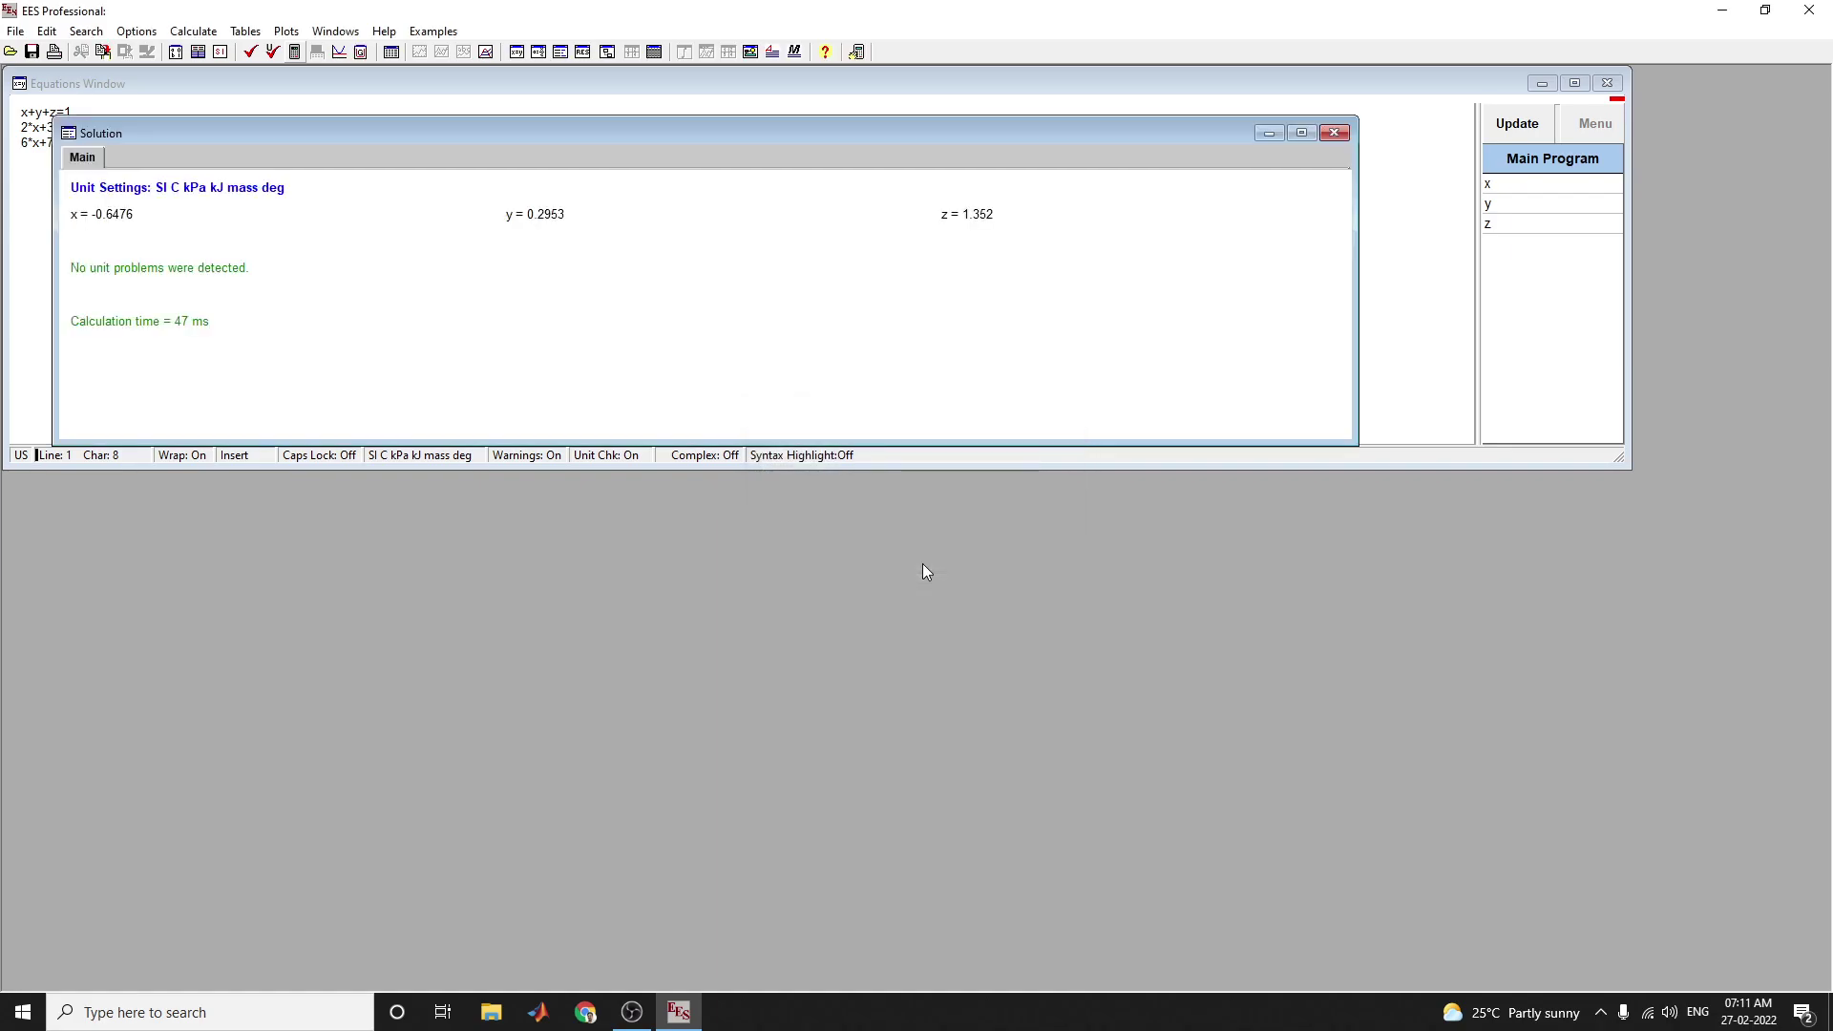
pyautogui.moveTo(449, 139); pyautogui.dragTo(667, 143)
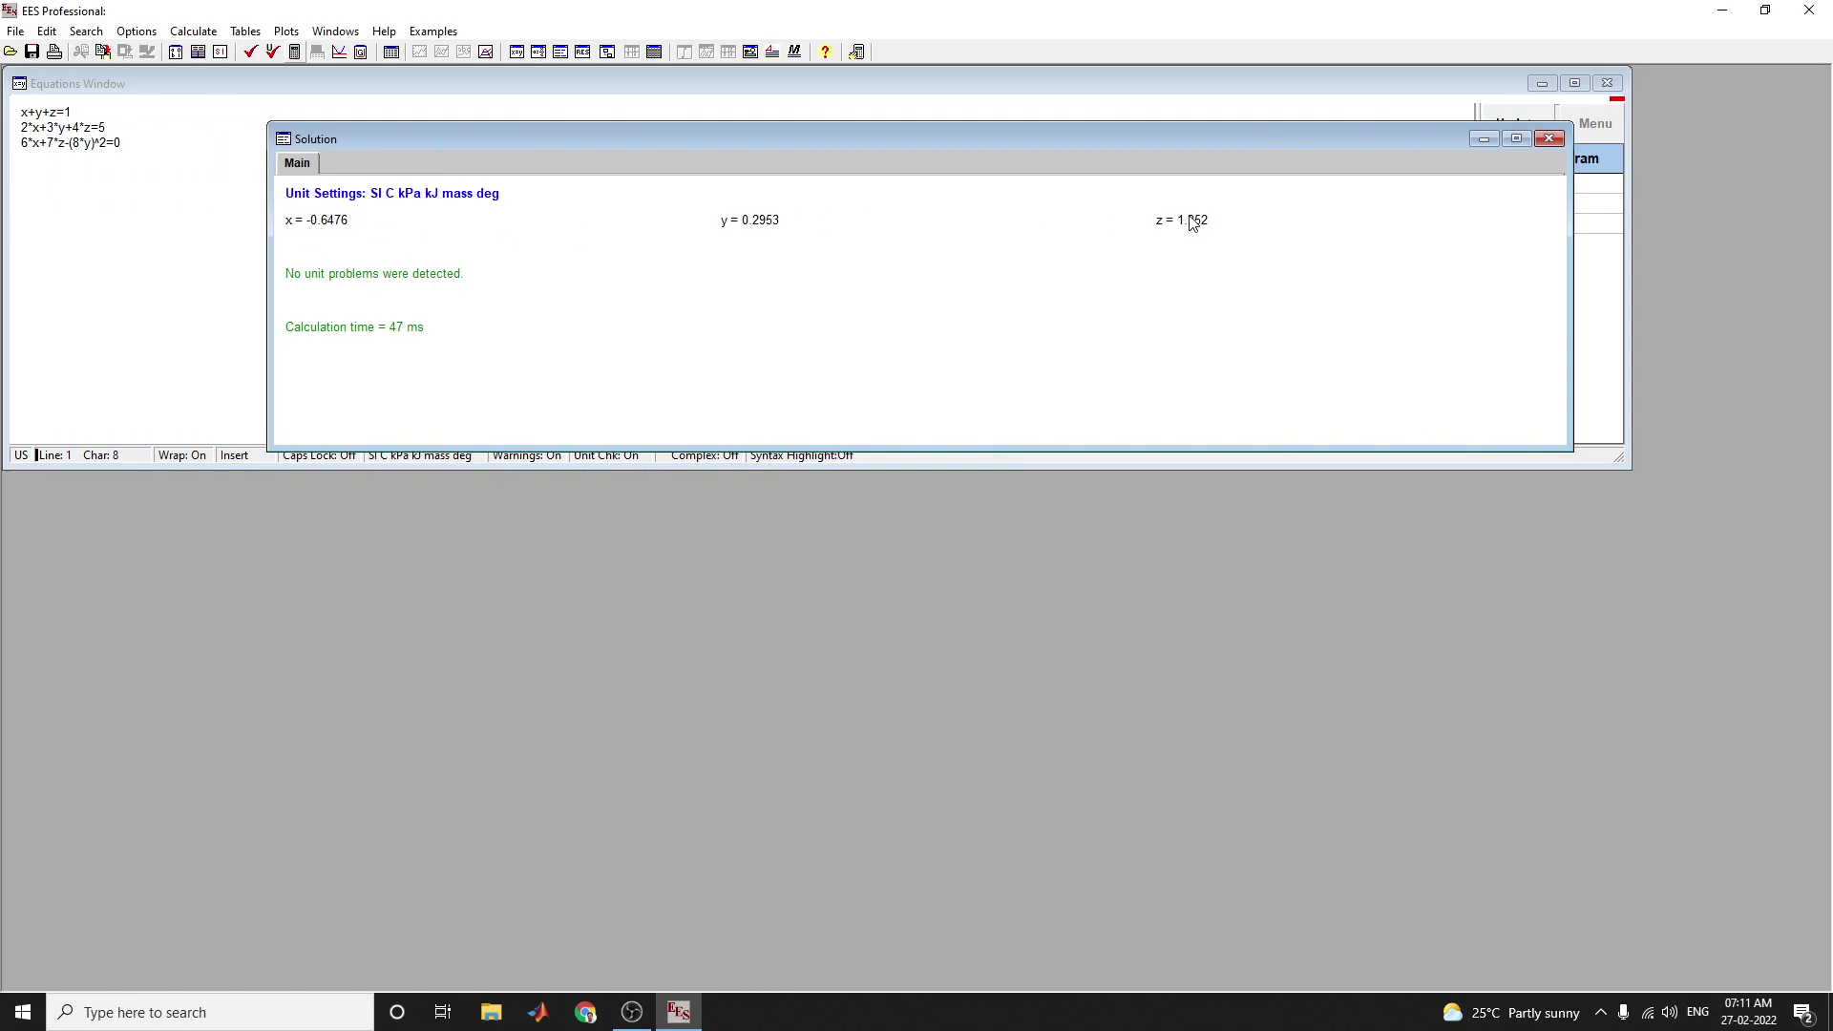
pyautogui.moveTo(771, 140); pyautogui.dragTo(785, 180)
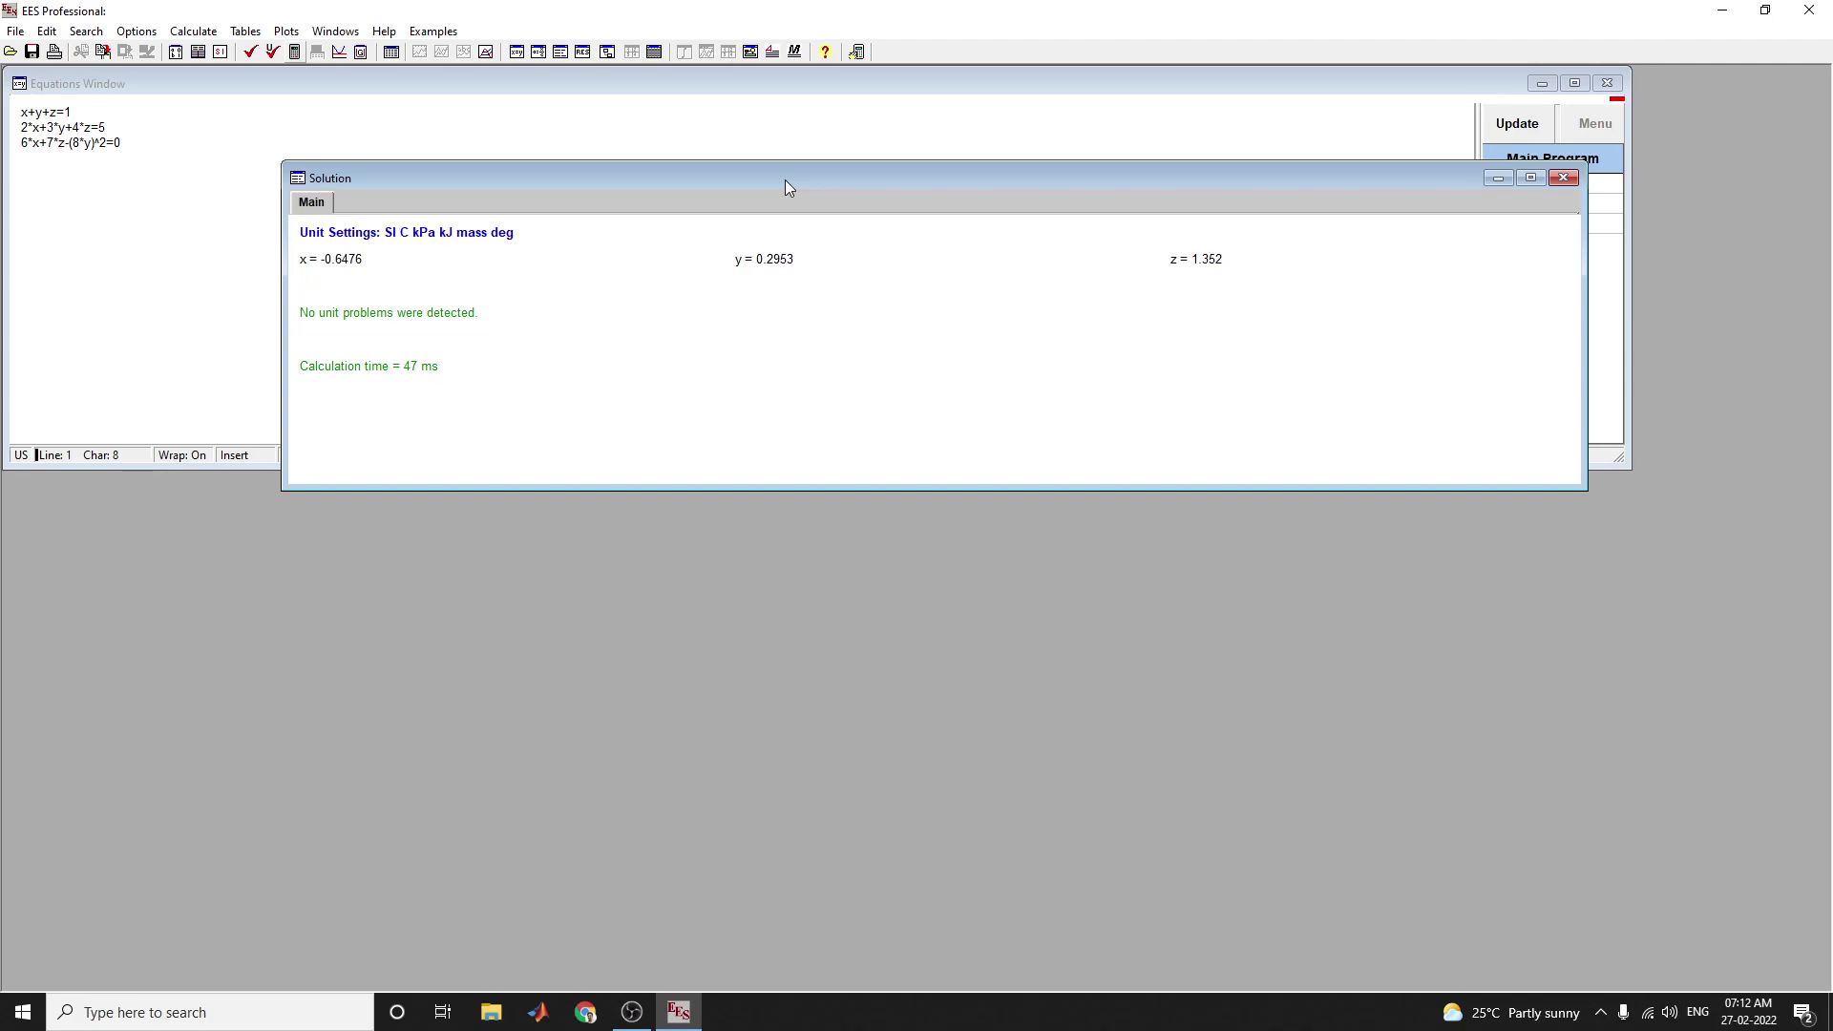
# Close the Solution window and display the Formatted Equations window, moved right and down.
pyautogui.click(1562, 179)
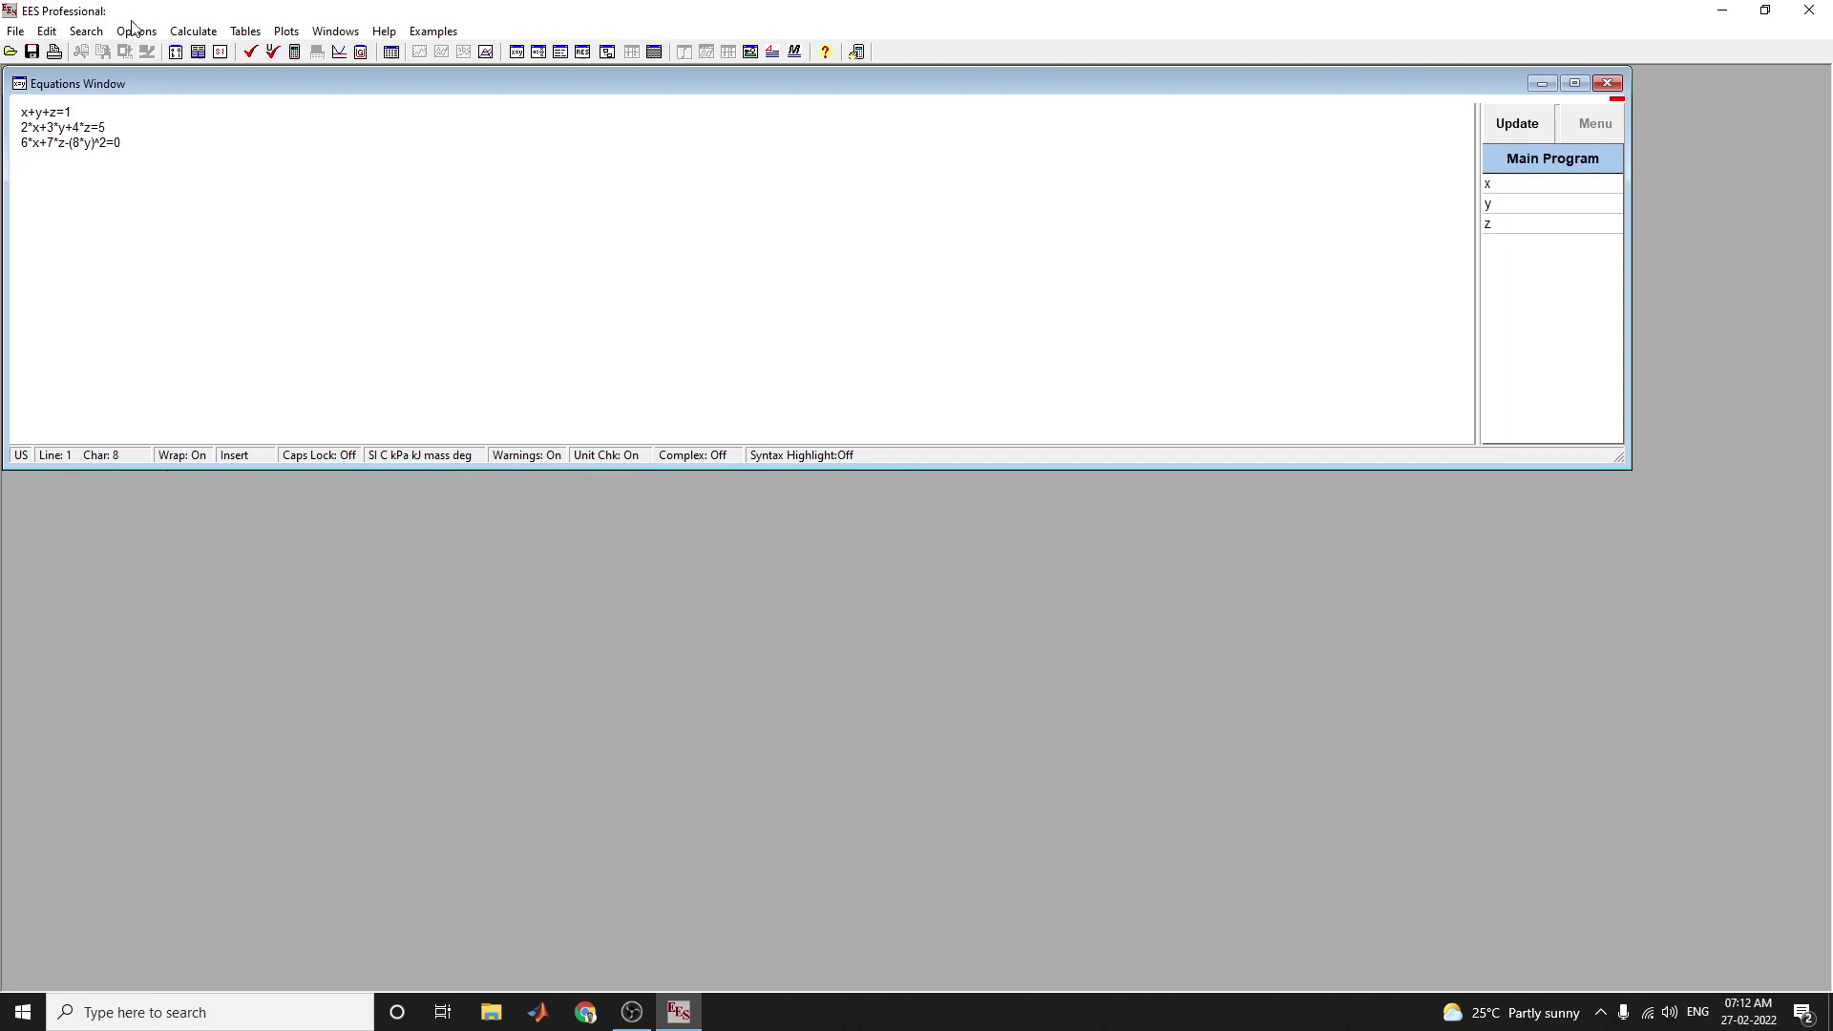
pyautogui.click(335, 35)
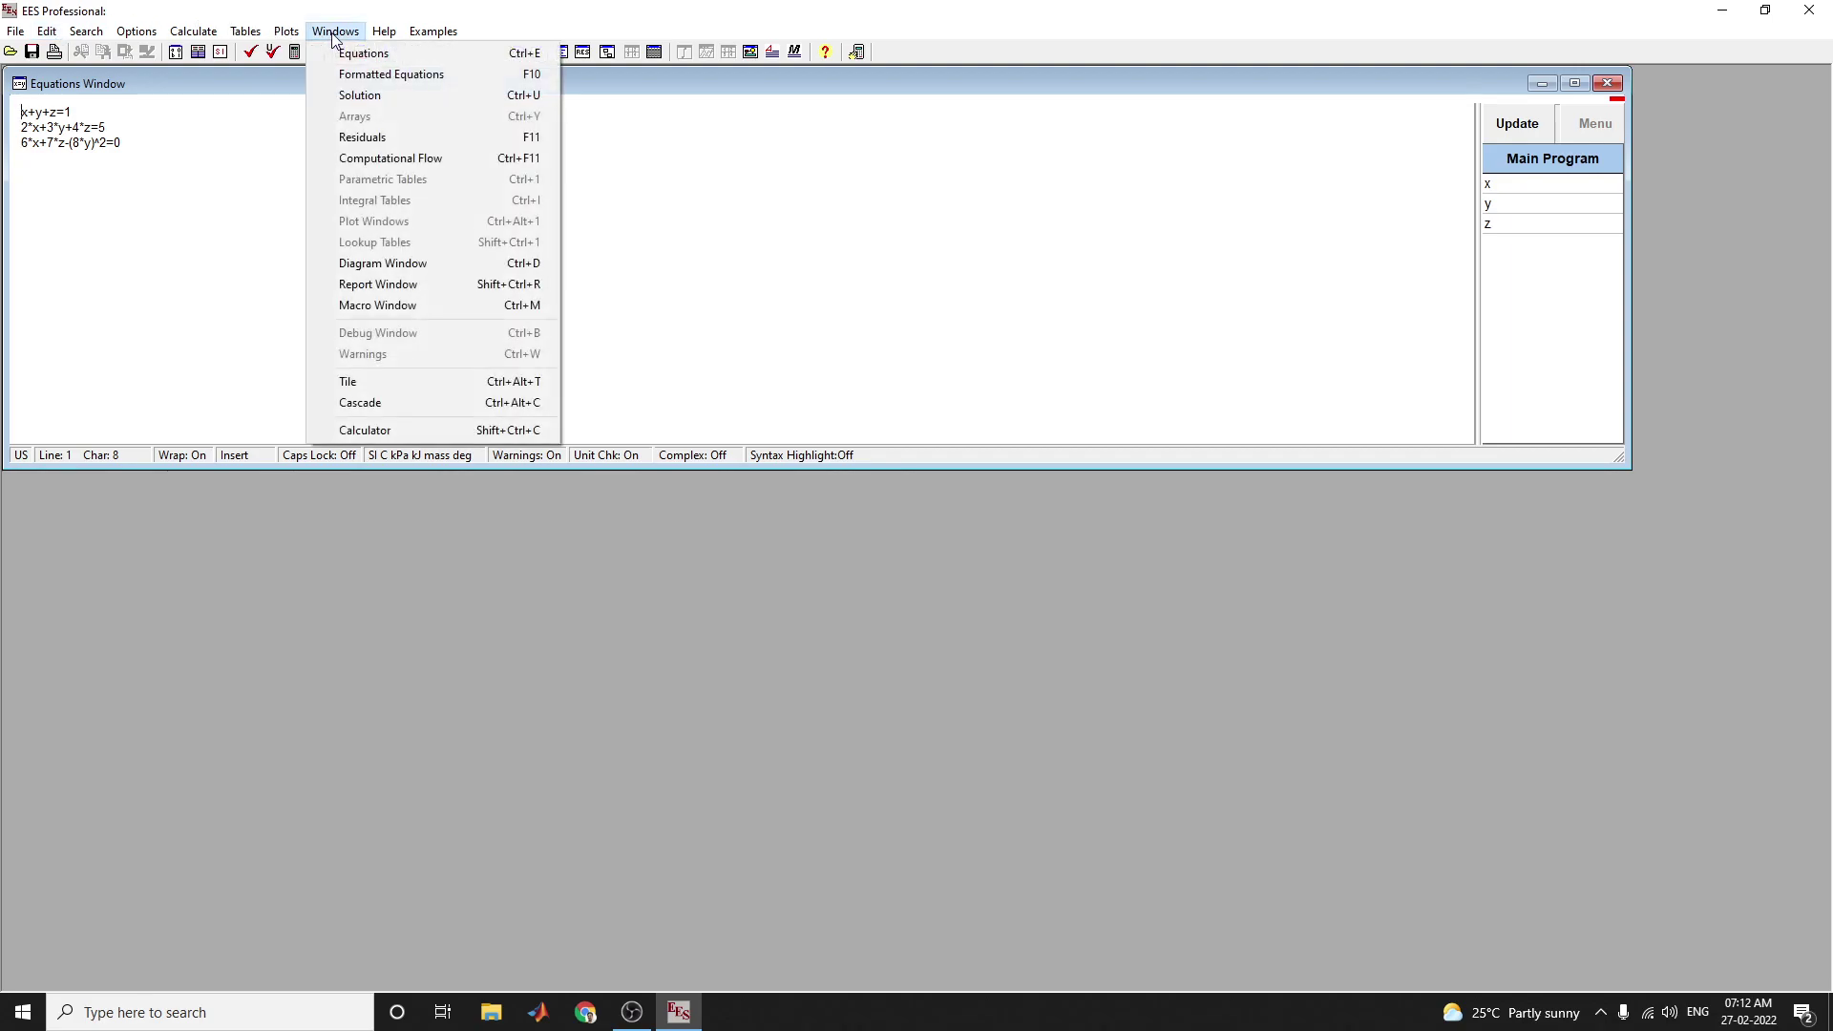
pyautogui.click(358, 76)
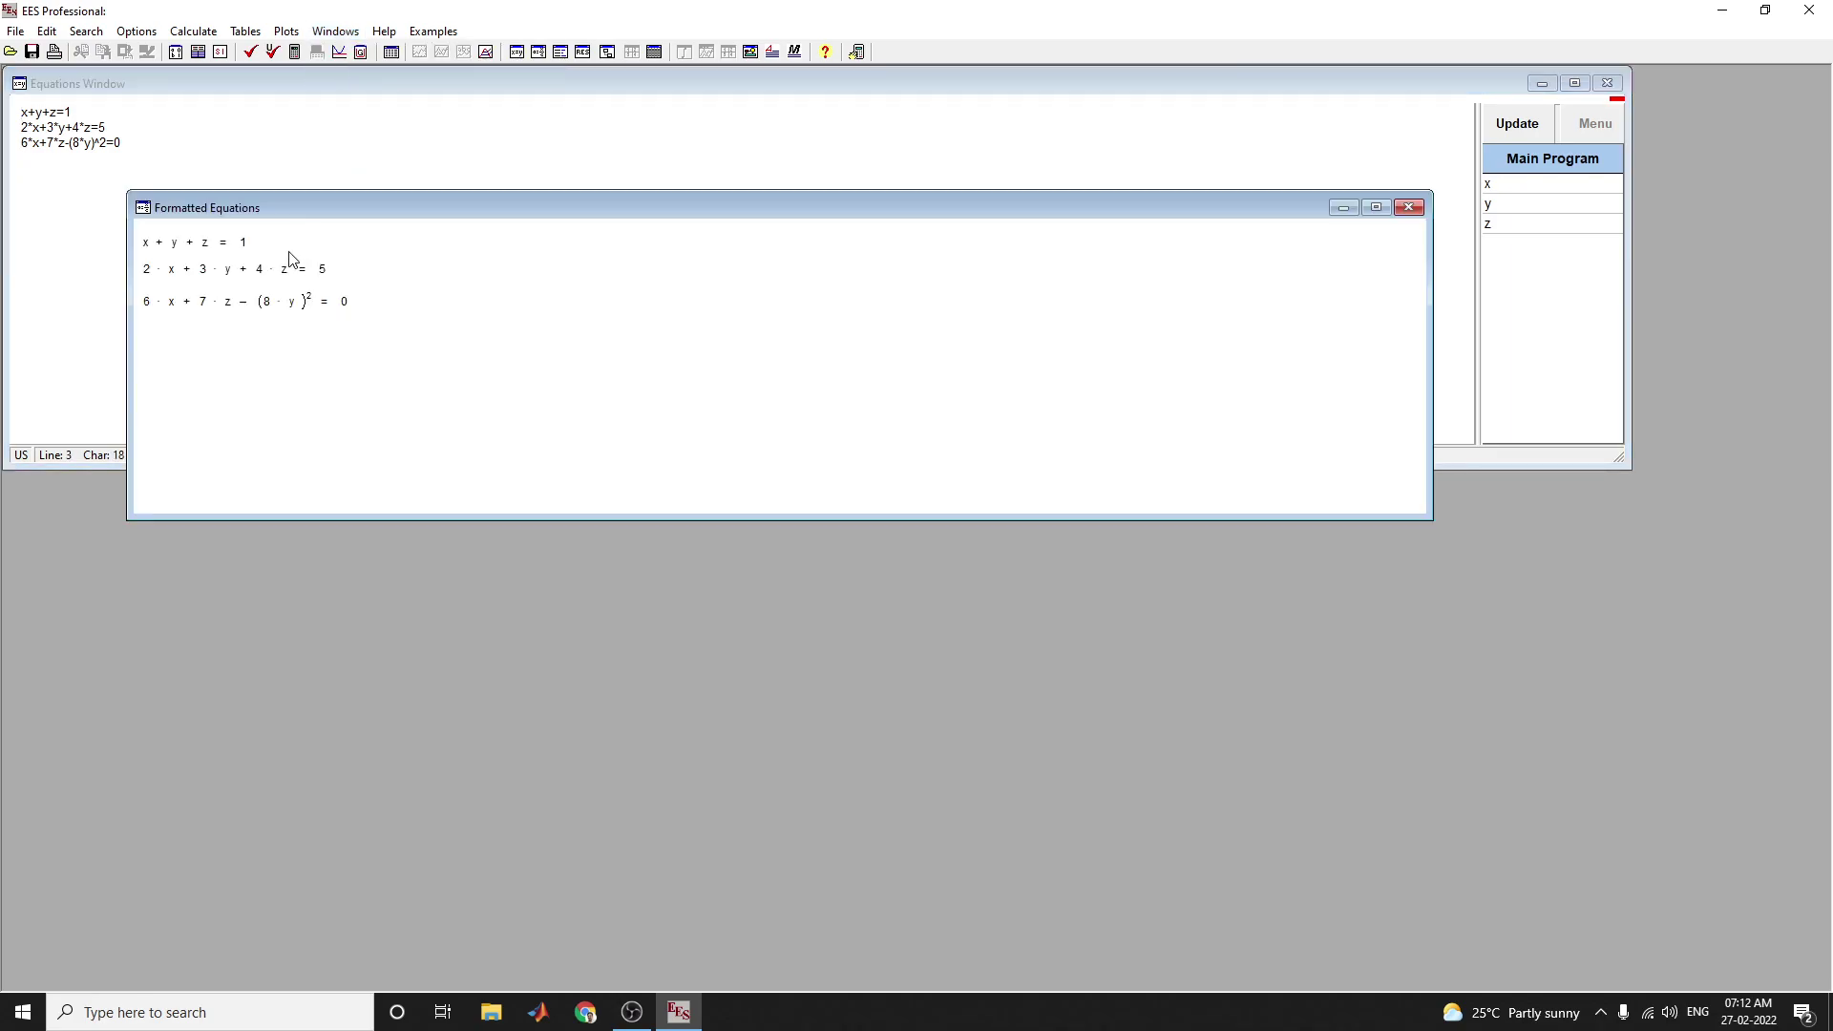
pyautogui.moveTo(378, 208); pyautogui.dragTo(695, 262)
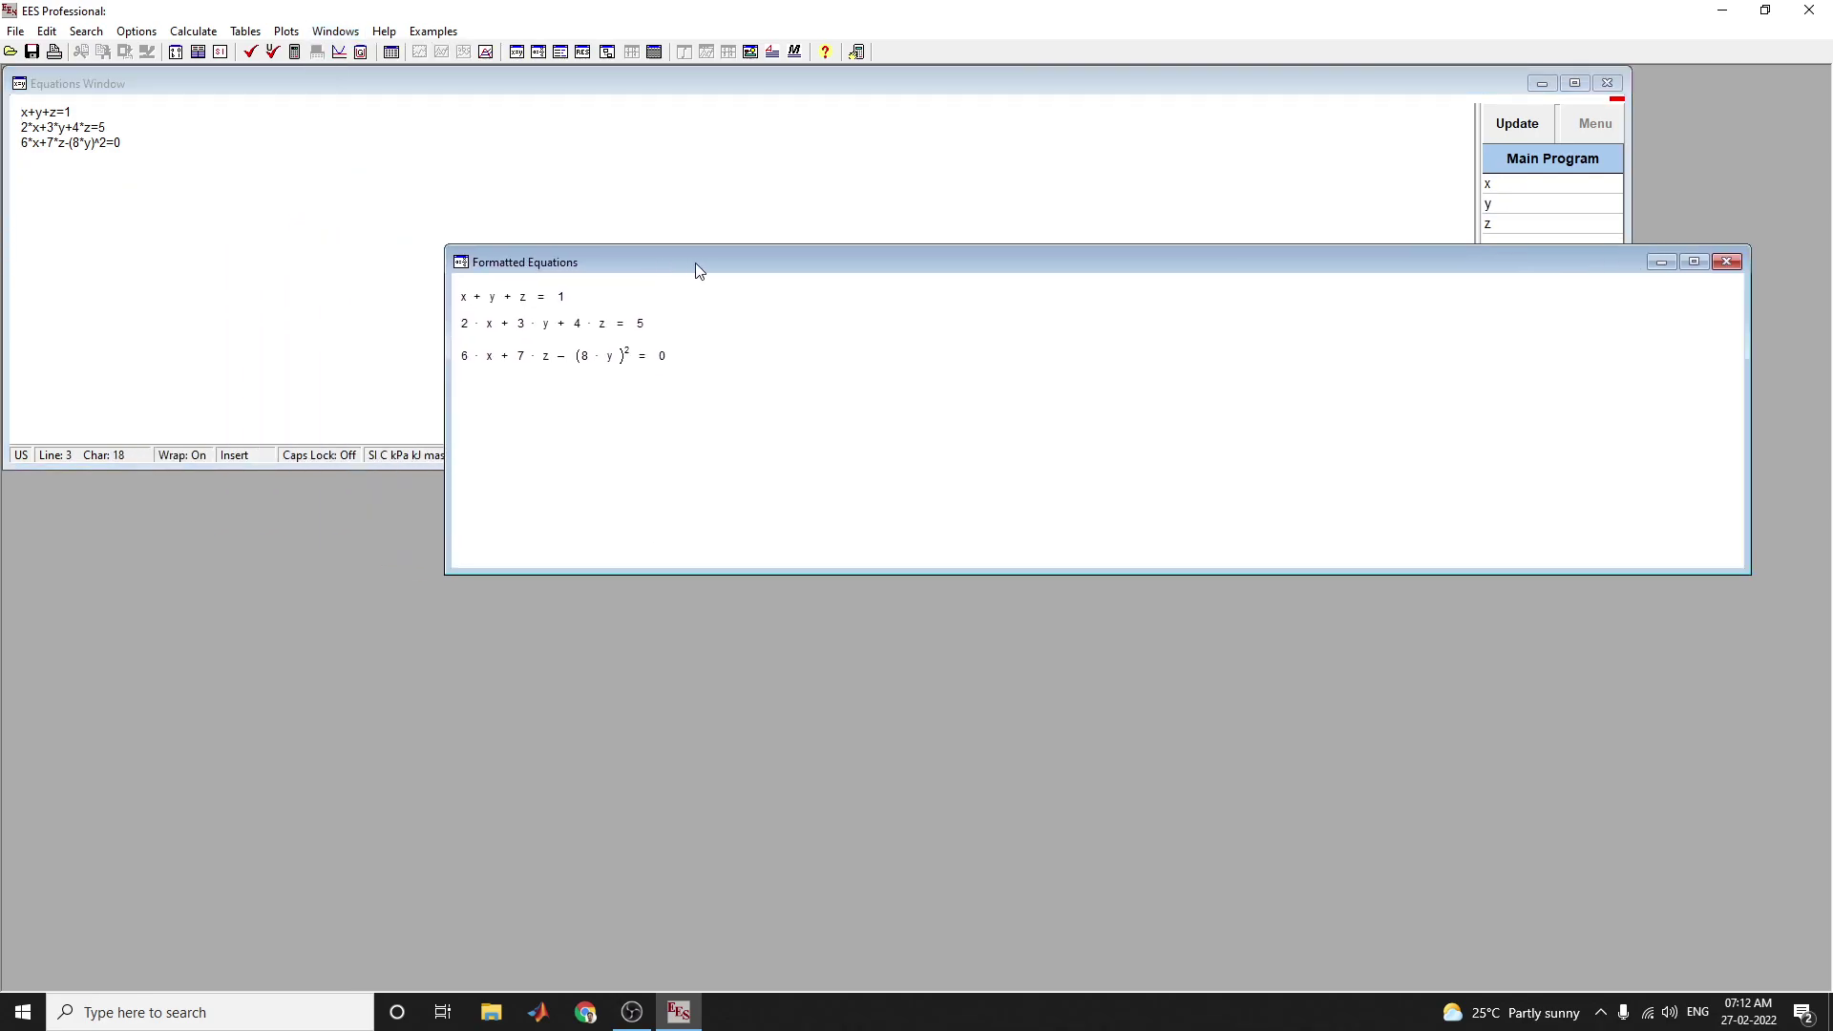
# Reopen the Solution window and place it below the Formatted Equations window.
pyautogui.click(335, 31)
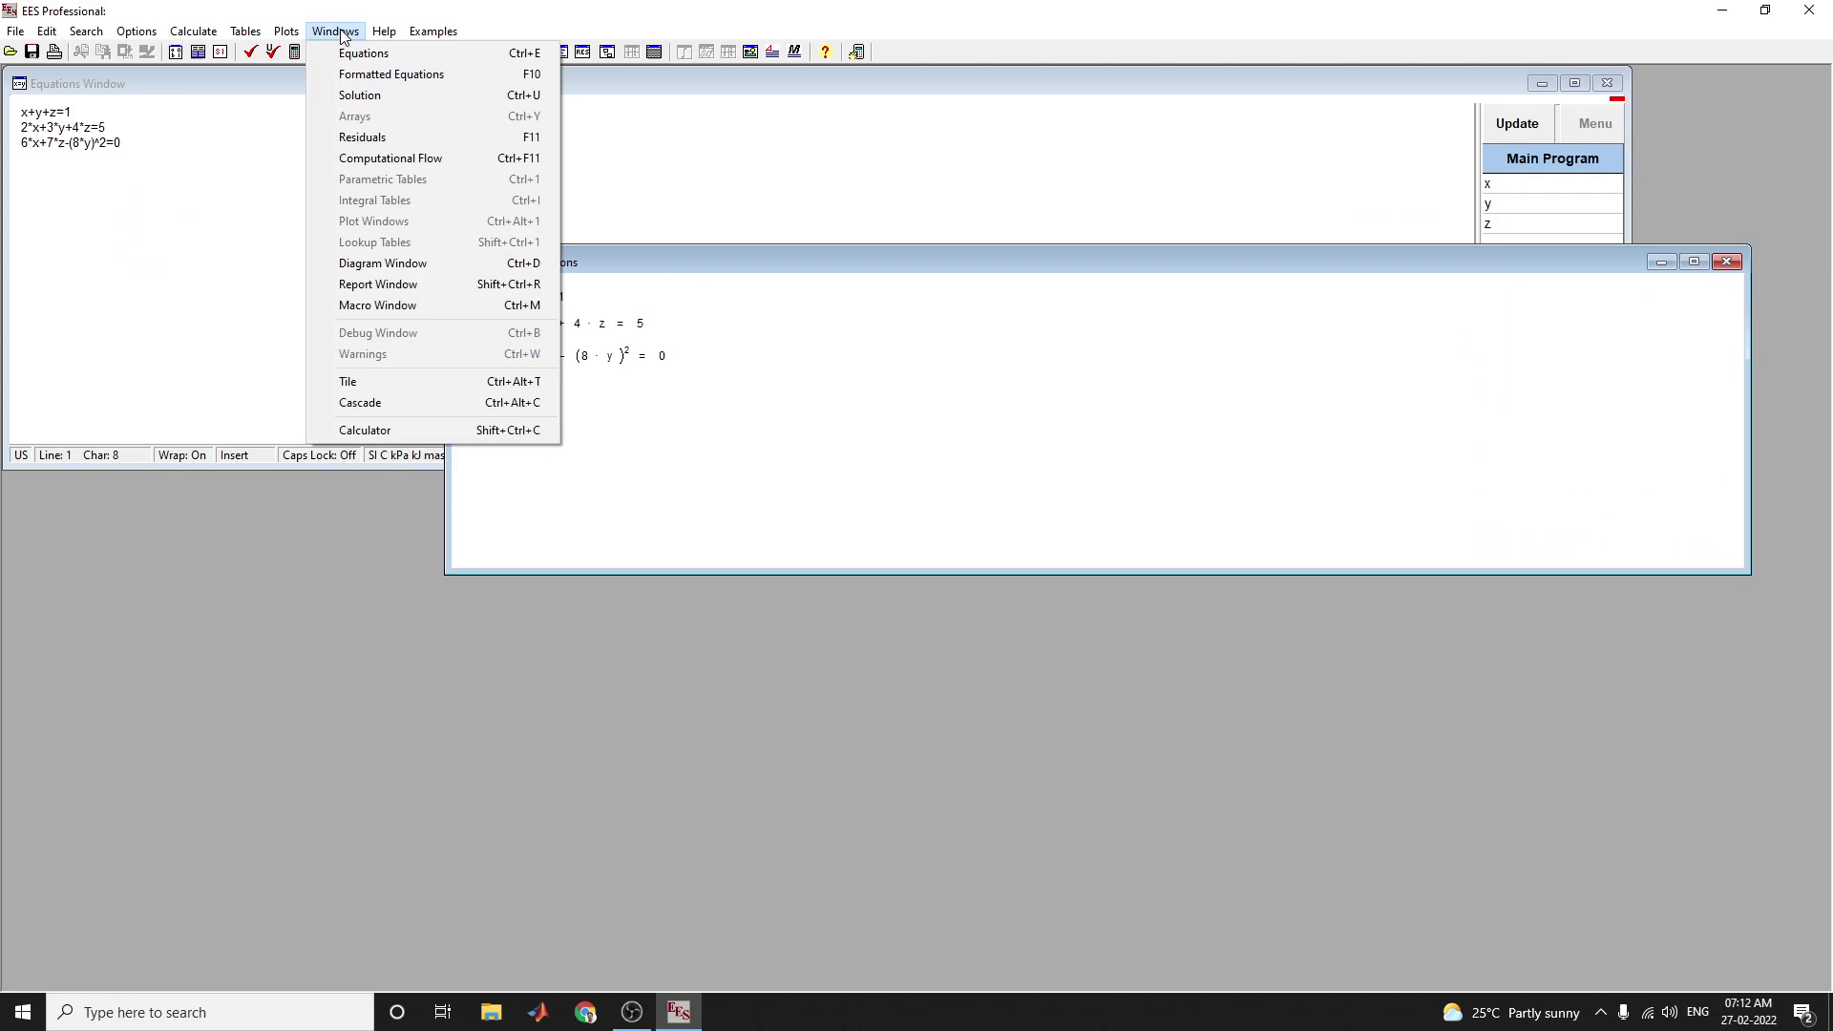
pyautogui.click(361, 96)
pyautogui.moveTo(558, 185); pyautogui.dragTo(593, 537)
pyautogui.click(603, 296)
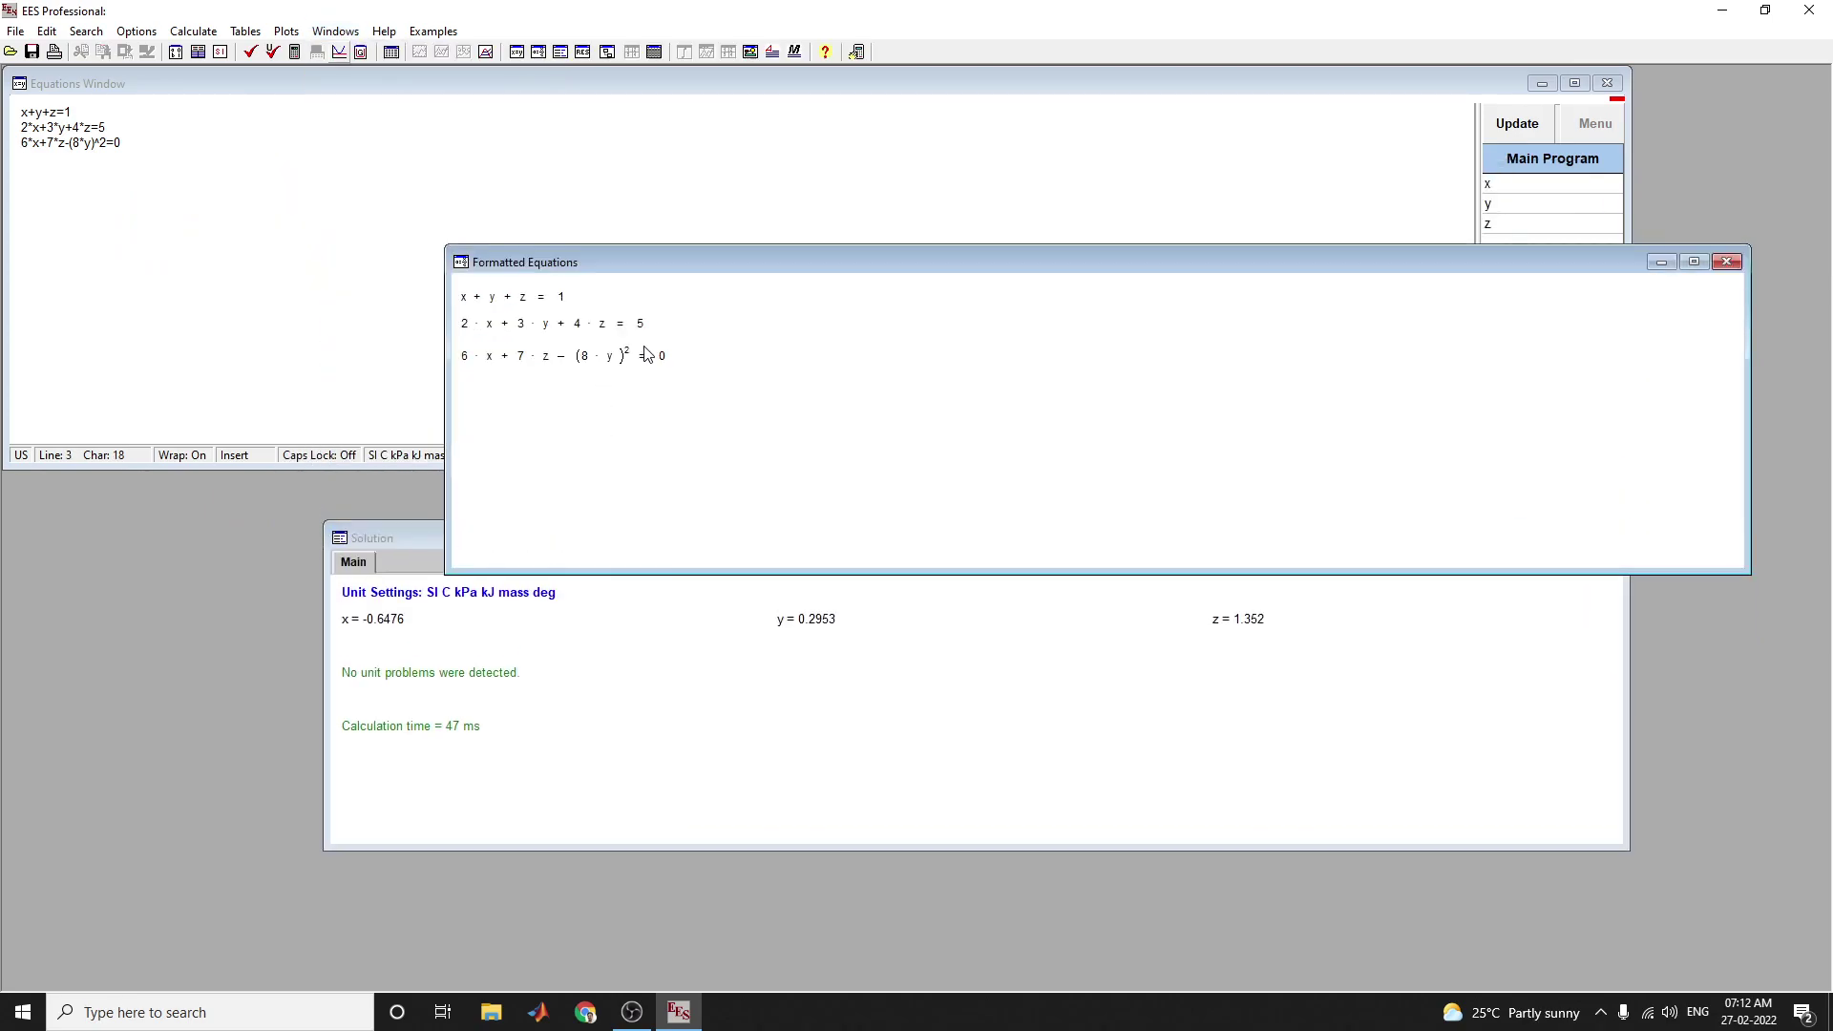
pyautogui.moveTo(364, 538); pyautogui.dragTo(365, 552)
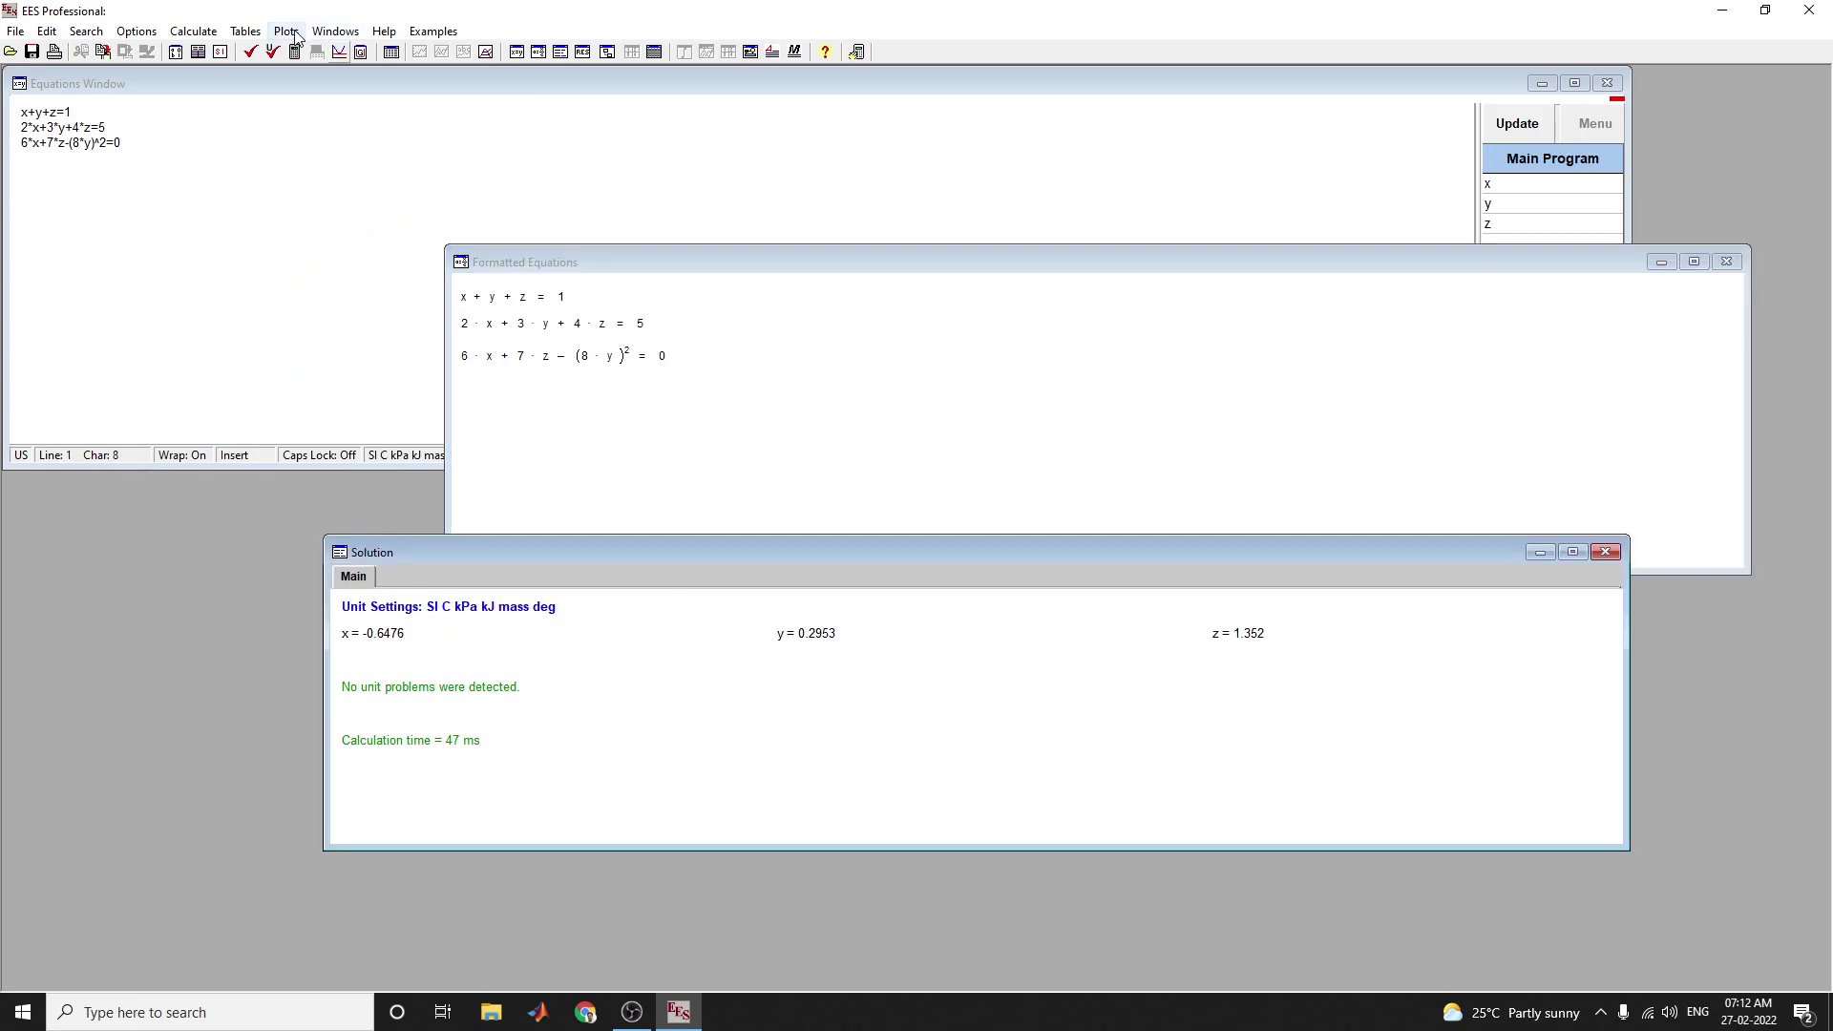
# Show the Residuals window centred and enlarged so all three full equations are readable.
pyautogui.click(325, 38)
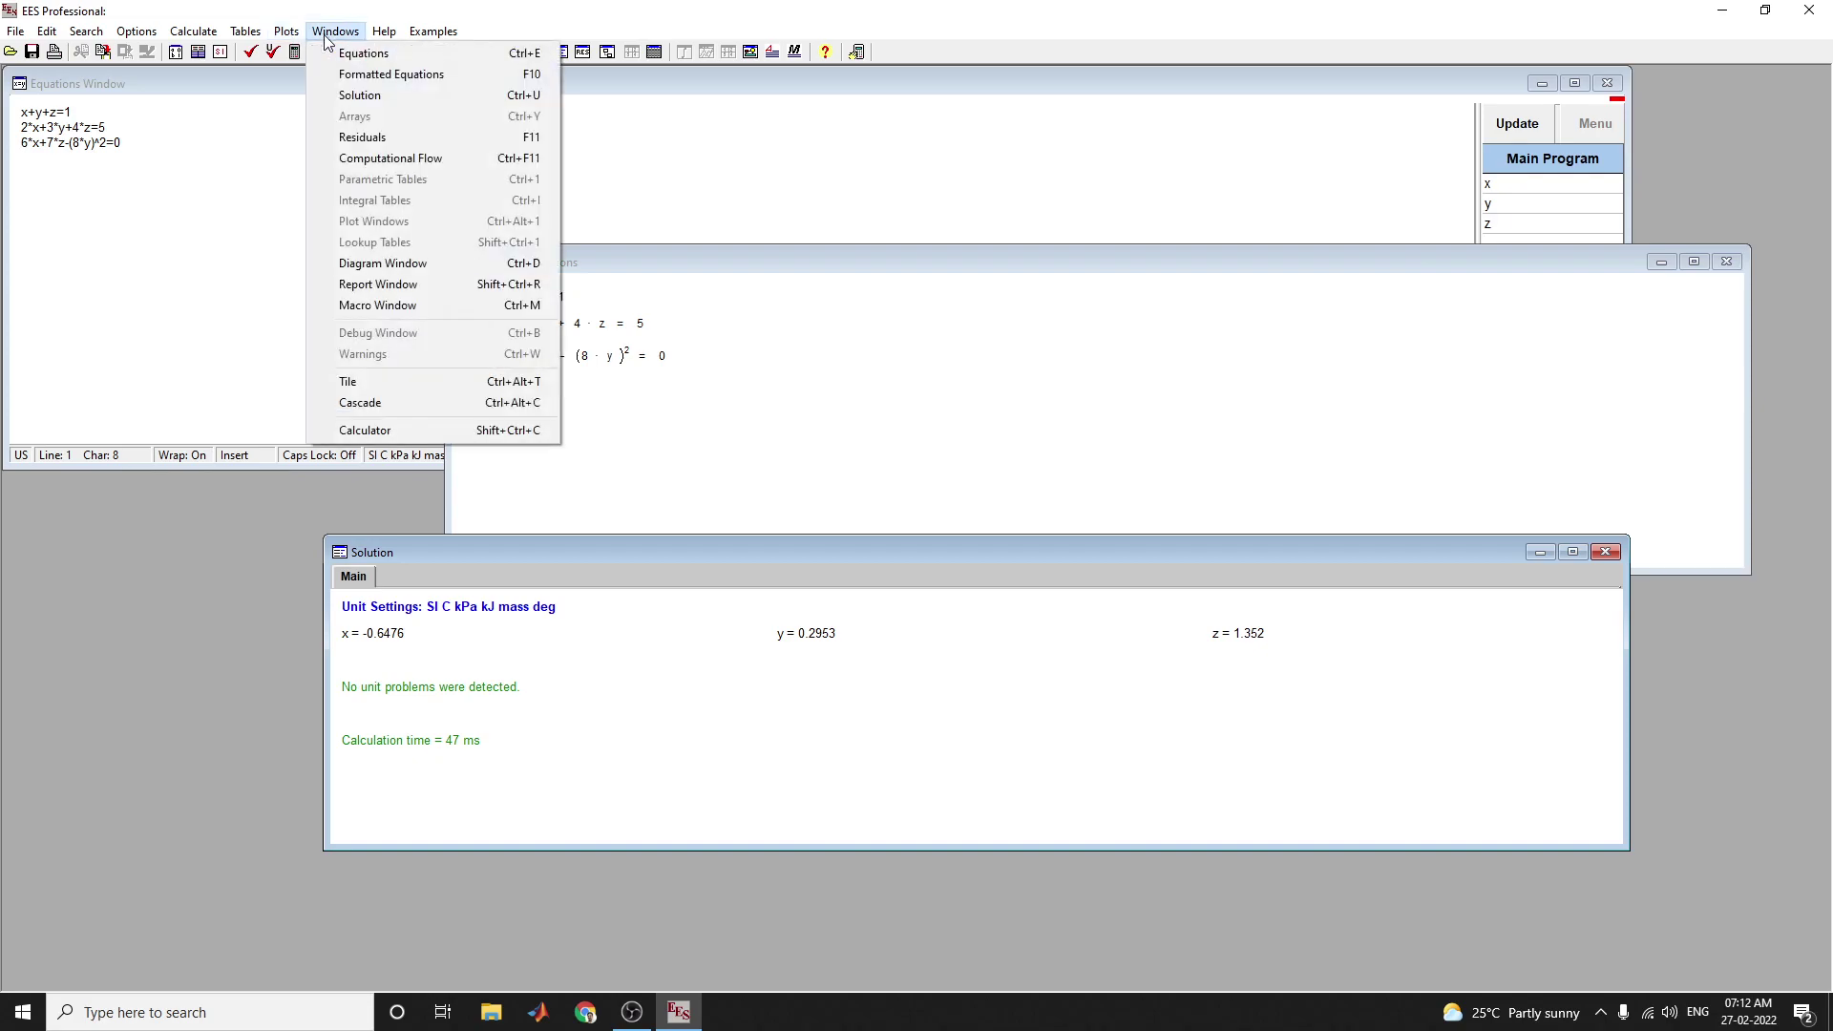
pyautogui.click(382, 140)
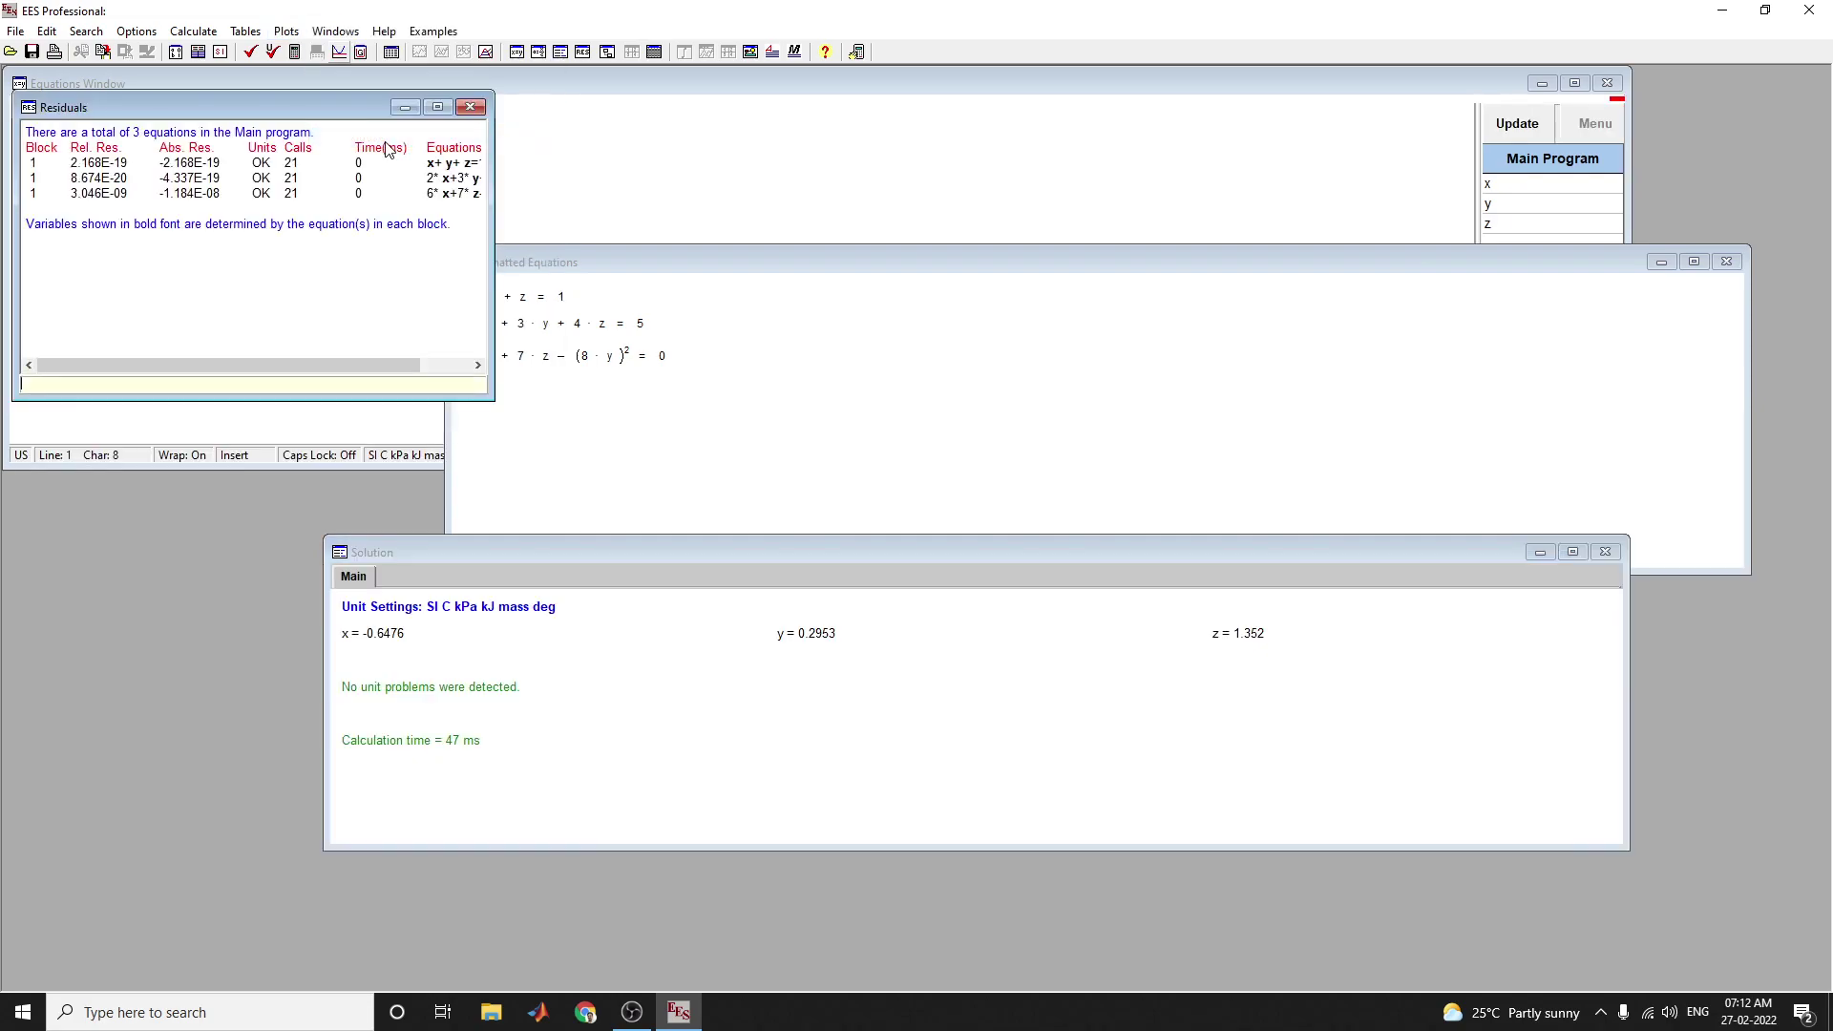
pyautogui.moveTo(326, 107); pyautogui.dragTo(953, 140)
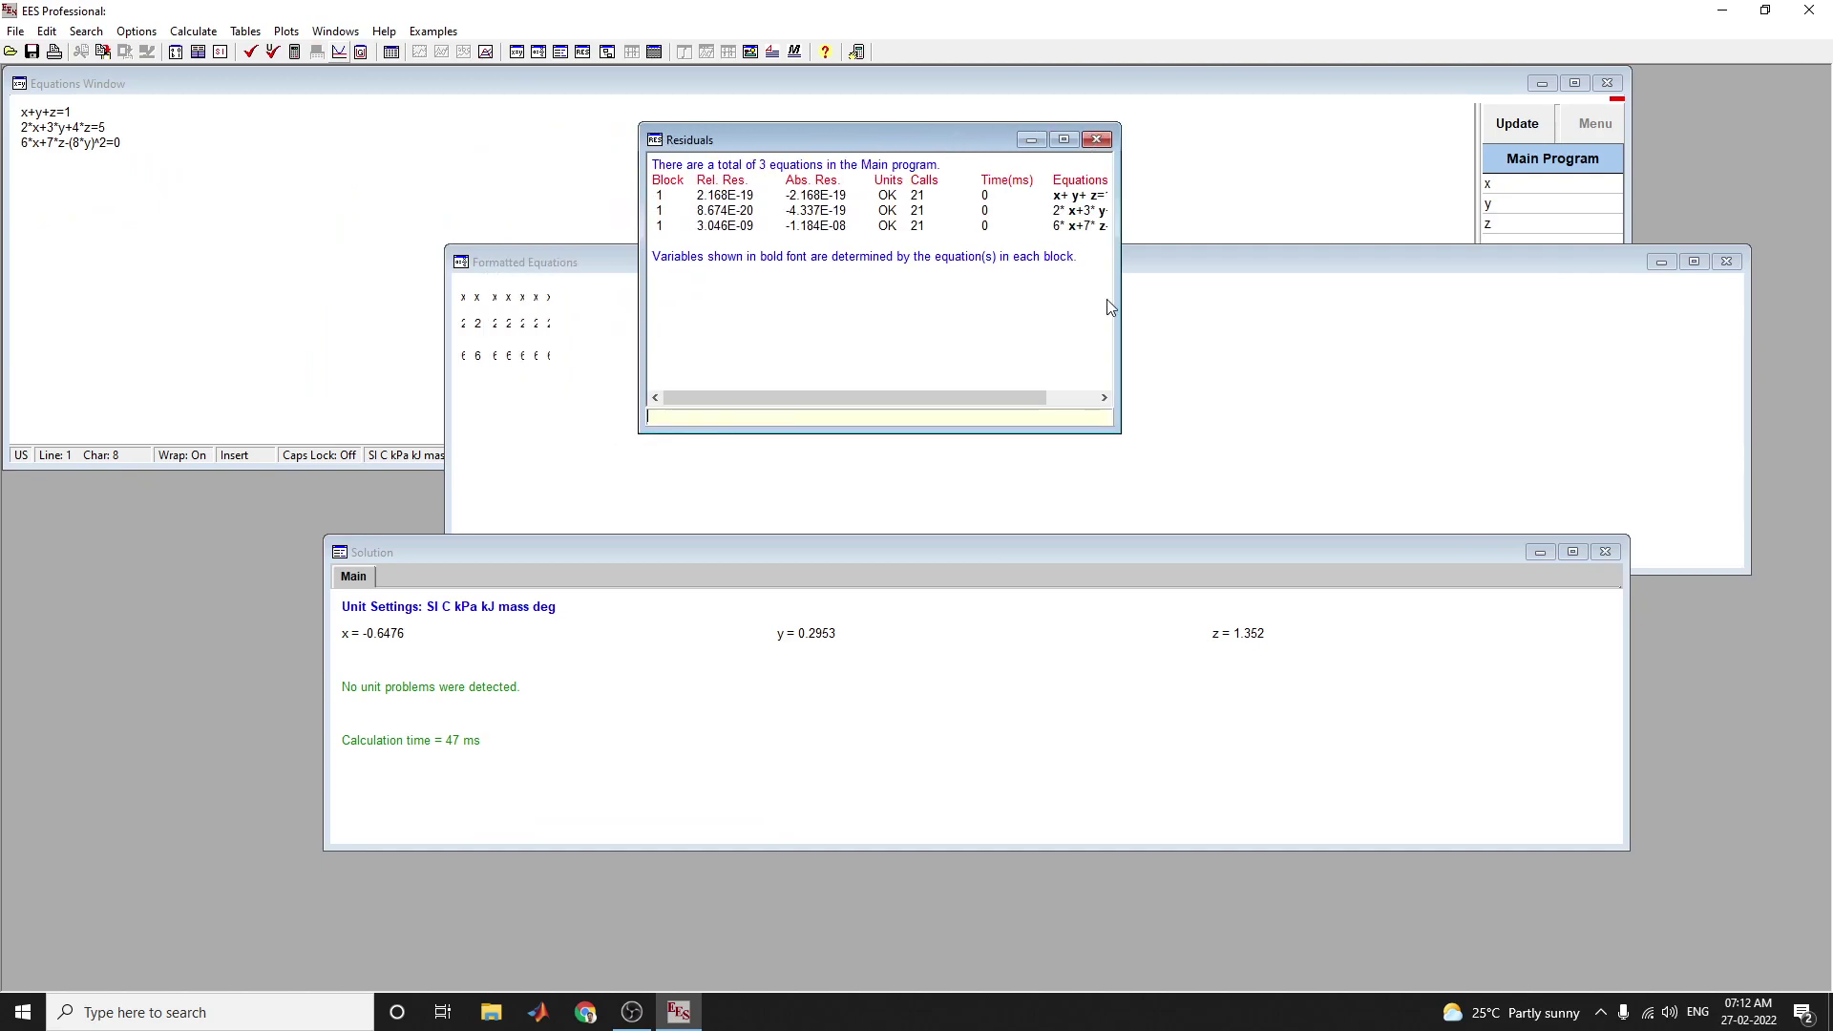
pyautogui.moveTo(1123, 304); pyautogui.dragTo(1616, 324)
pyautogui.moveTo(1040, 432); pyautogui.dragTo(1018, 579)
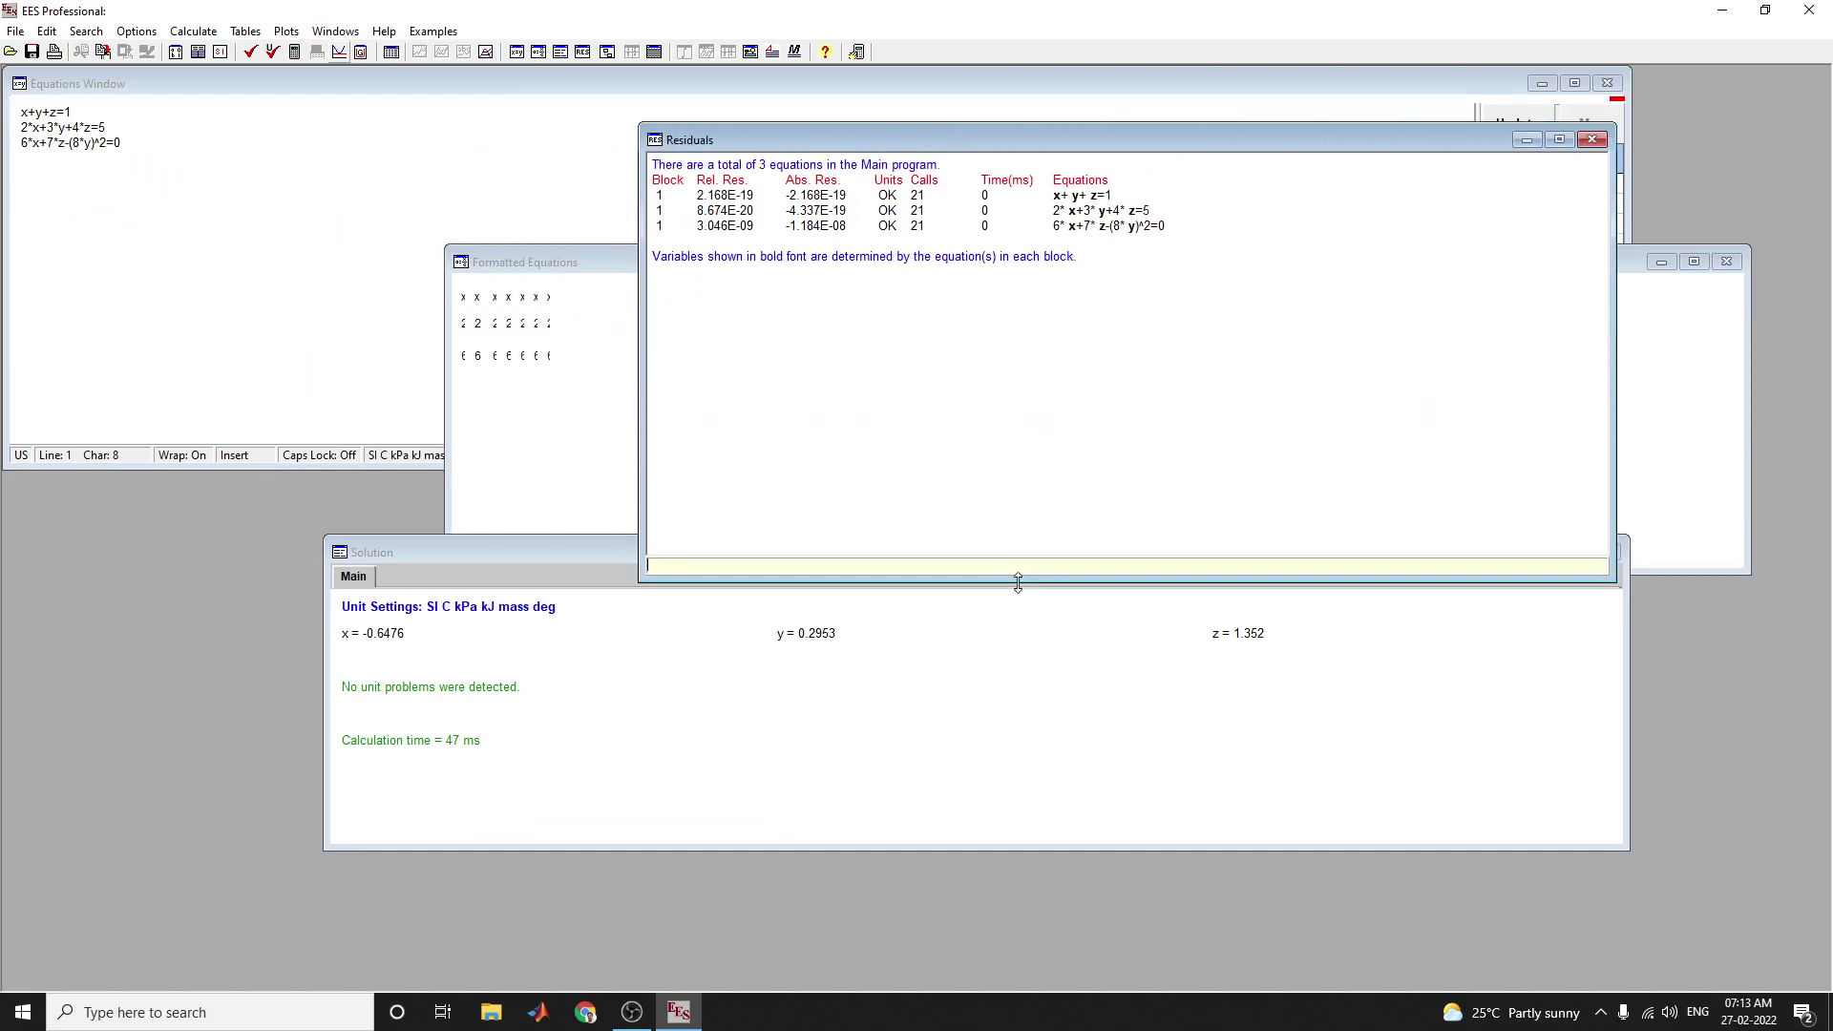
pyautogui.click(714, 196)
# Bring up the Computational Flow window and move it up and to the right.
pyautogui.click(677, 114)
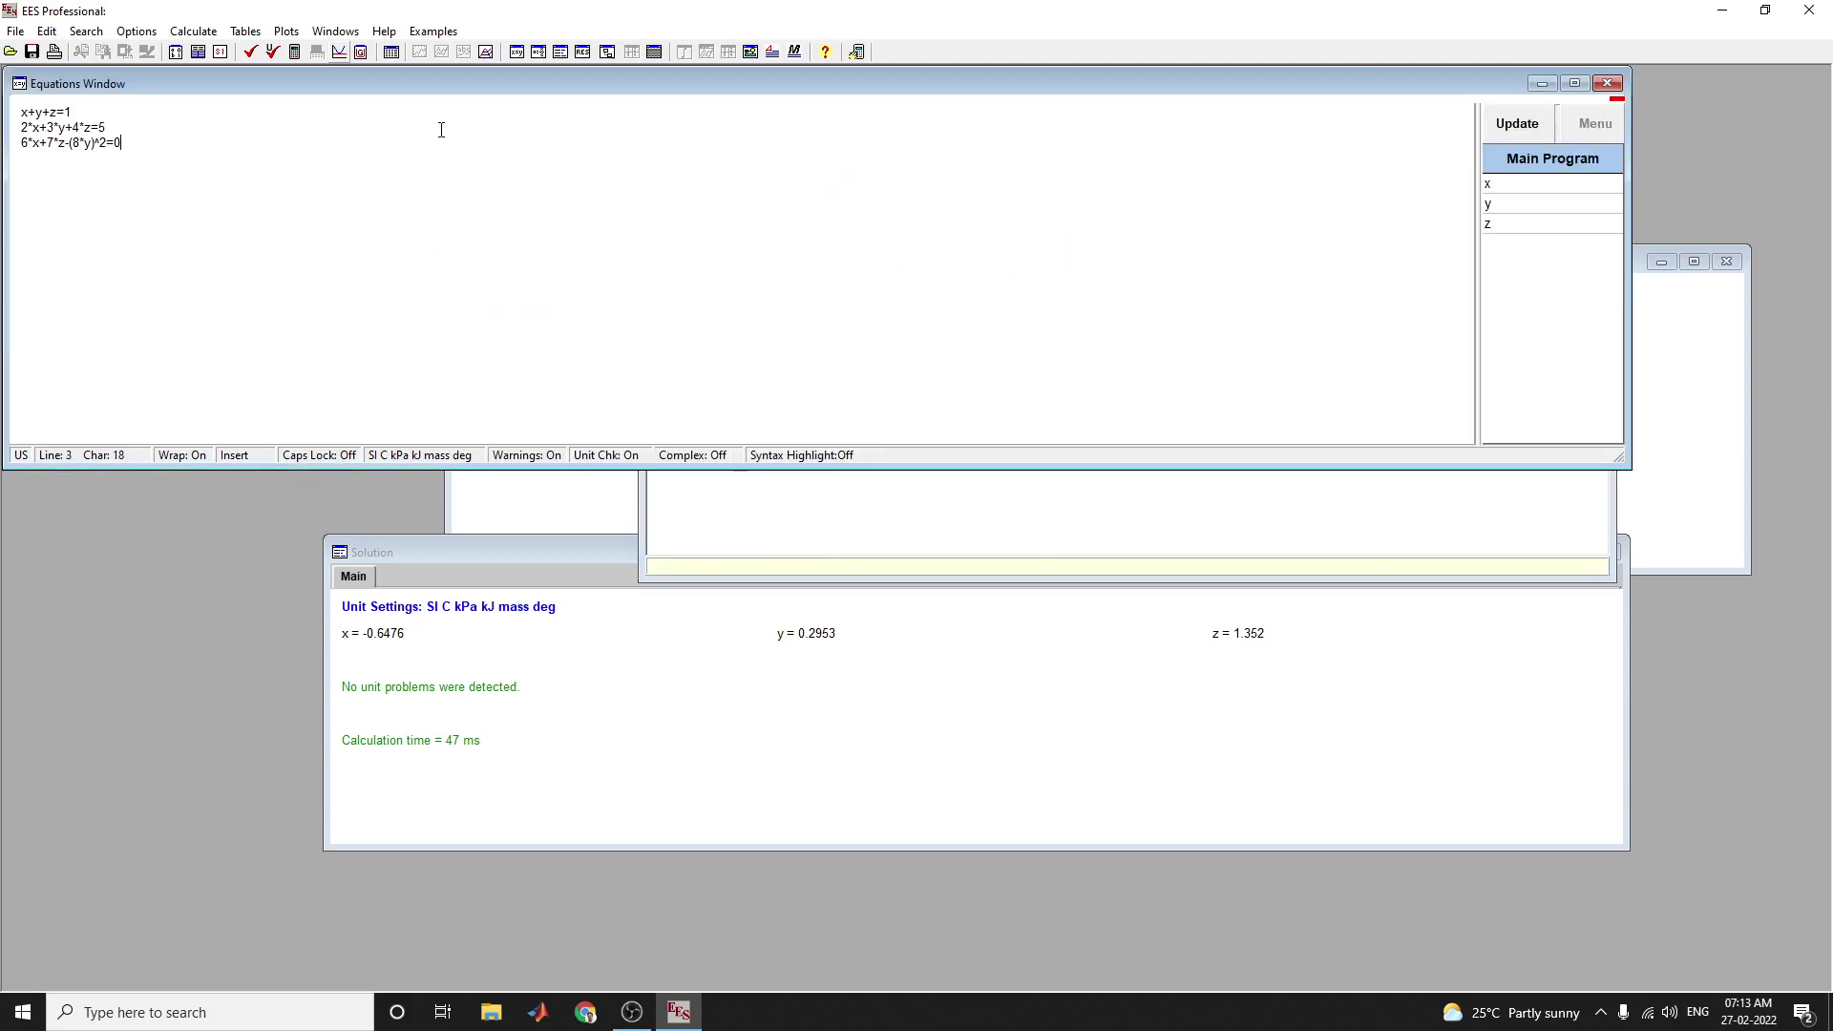
pyautogui.click(335, 30)
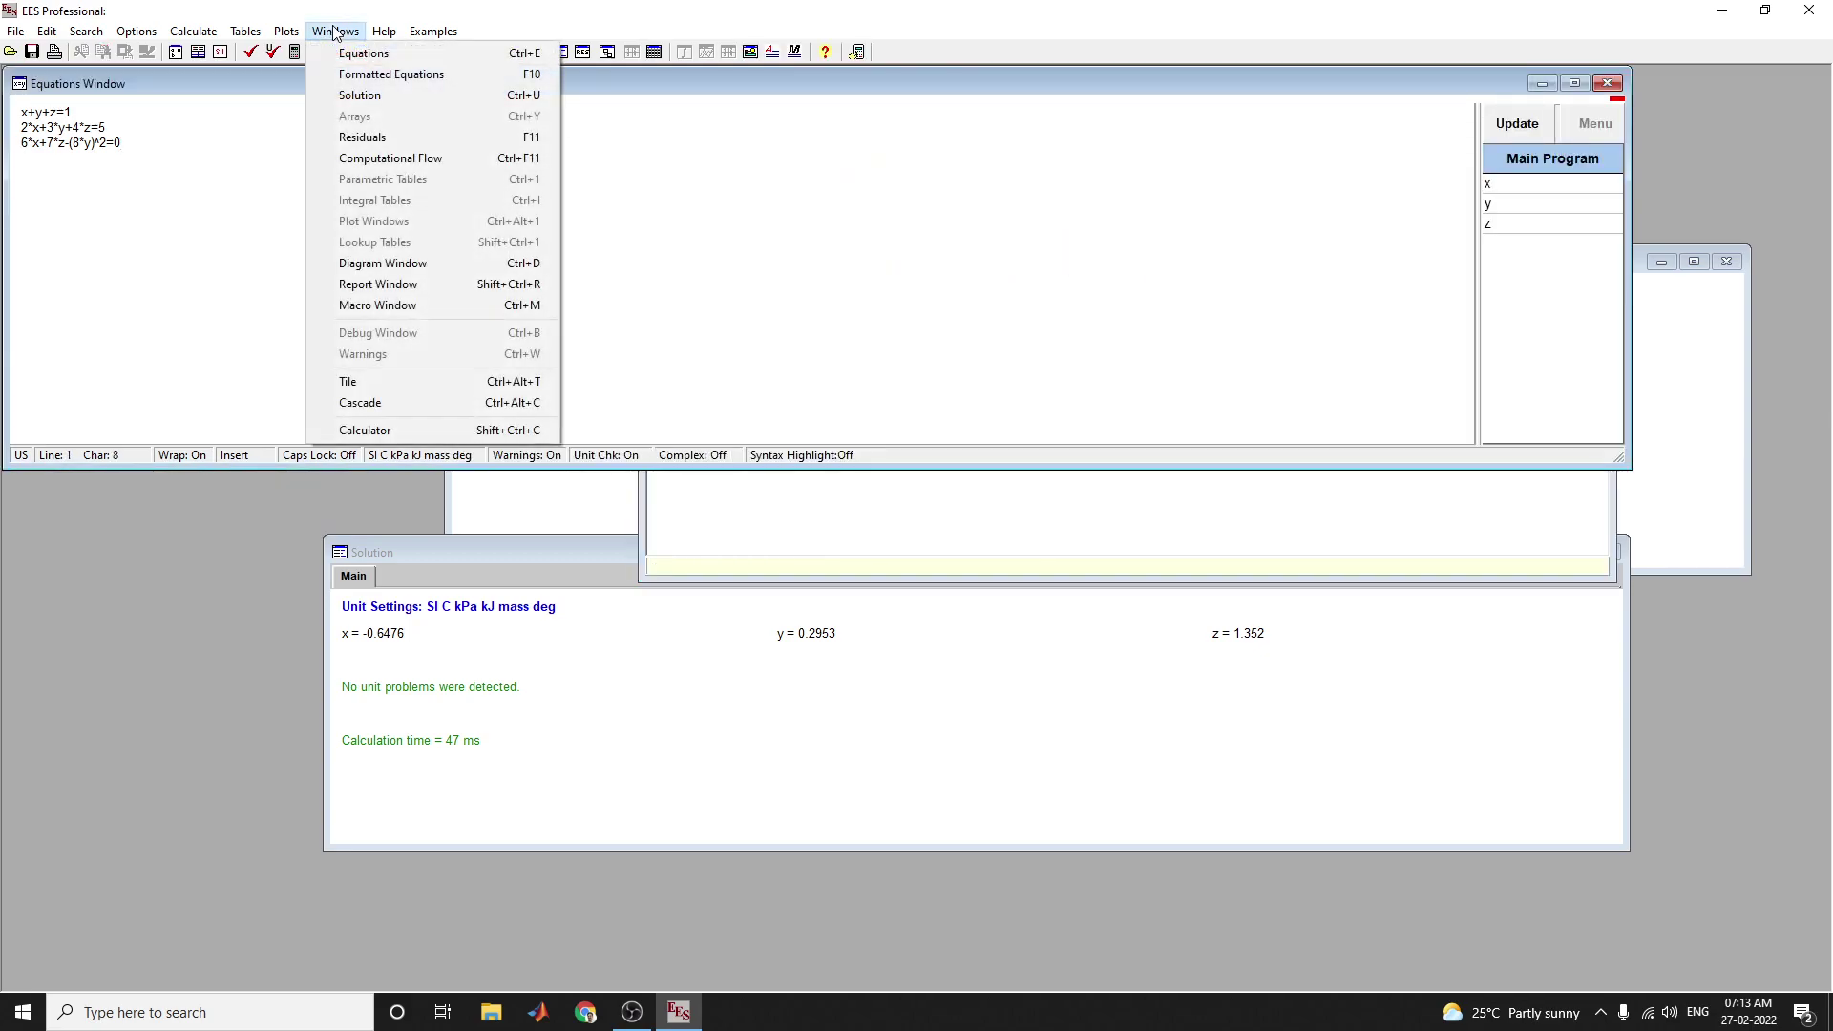
pyautogui.click(399, 158)
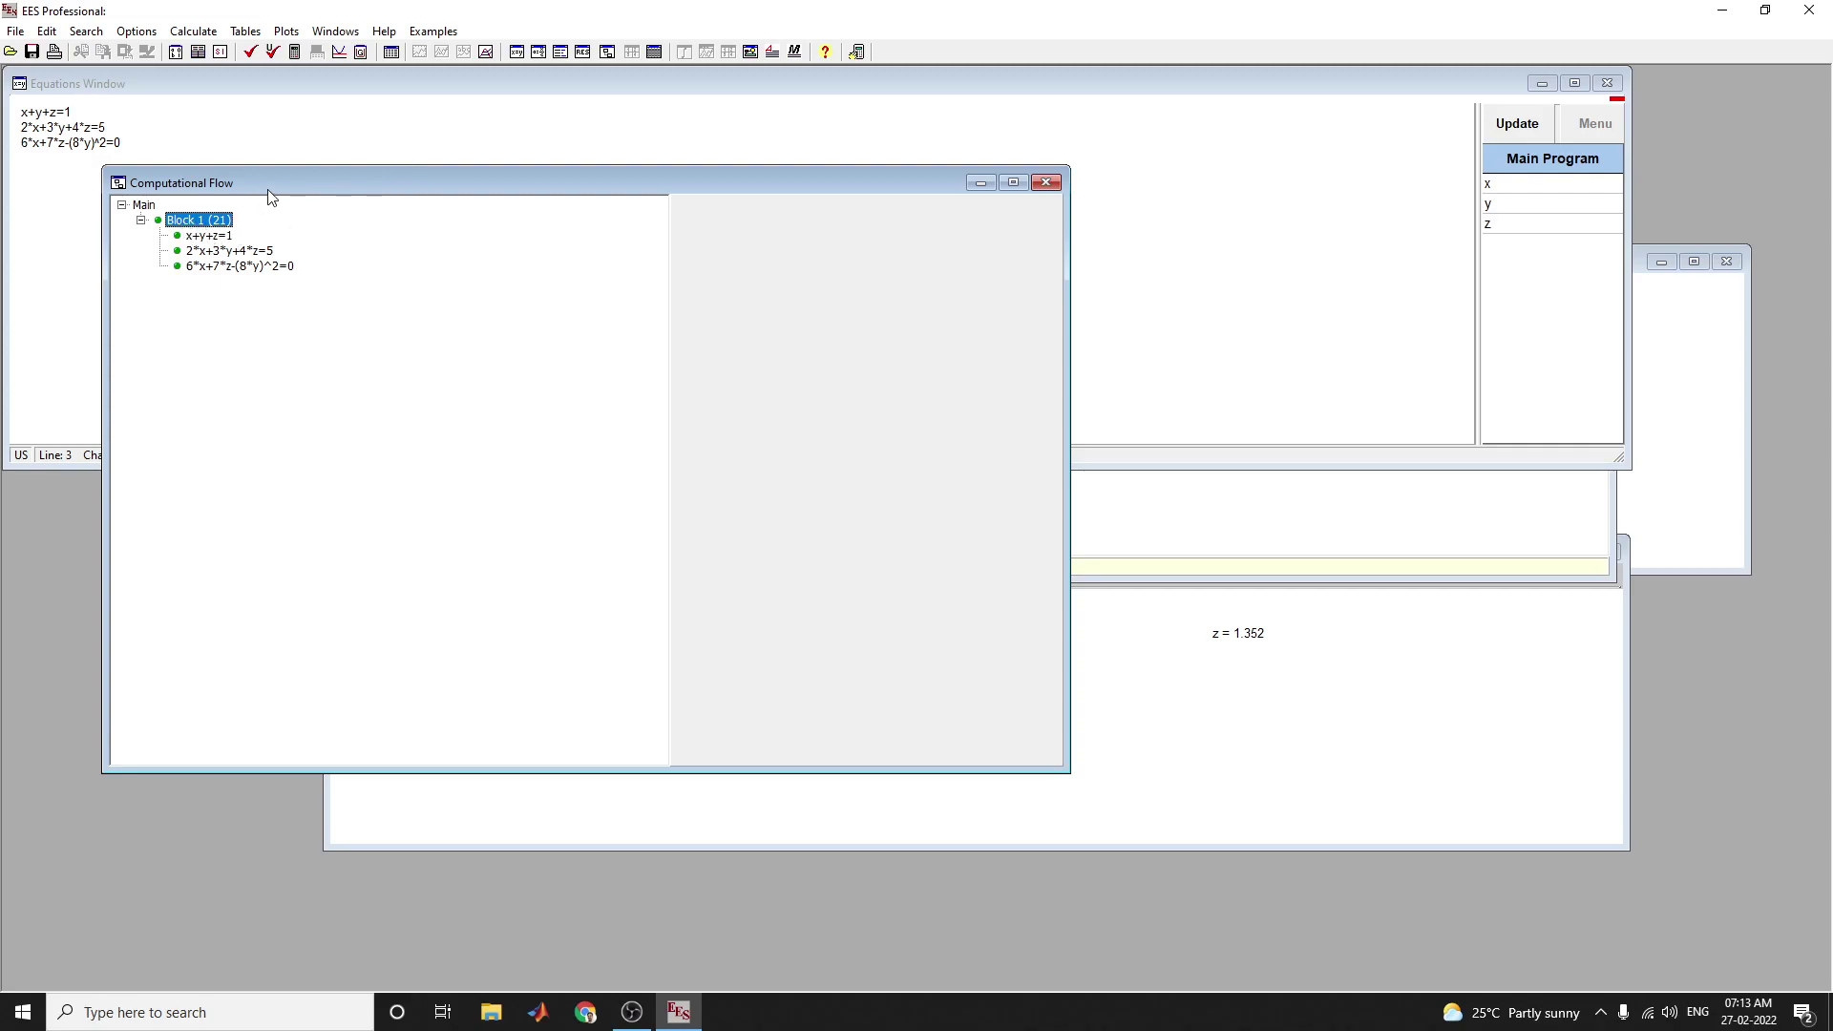
pyautogui.moveTo(286, 186); pyautogui.dragTo(508, 150)
# Inspect Block 1 and each of its three equations for x, y, z values and residuals.
pyautogui.click(413, 203)
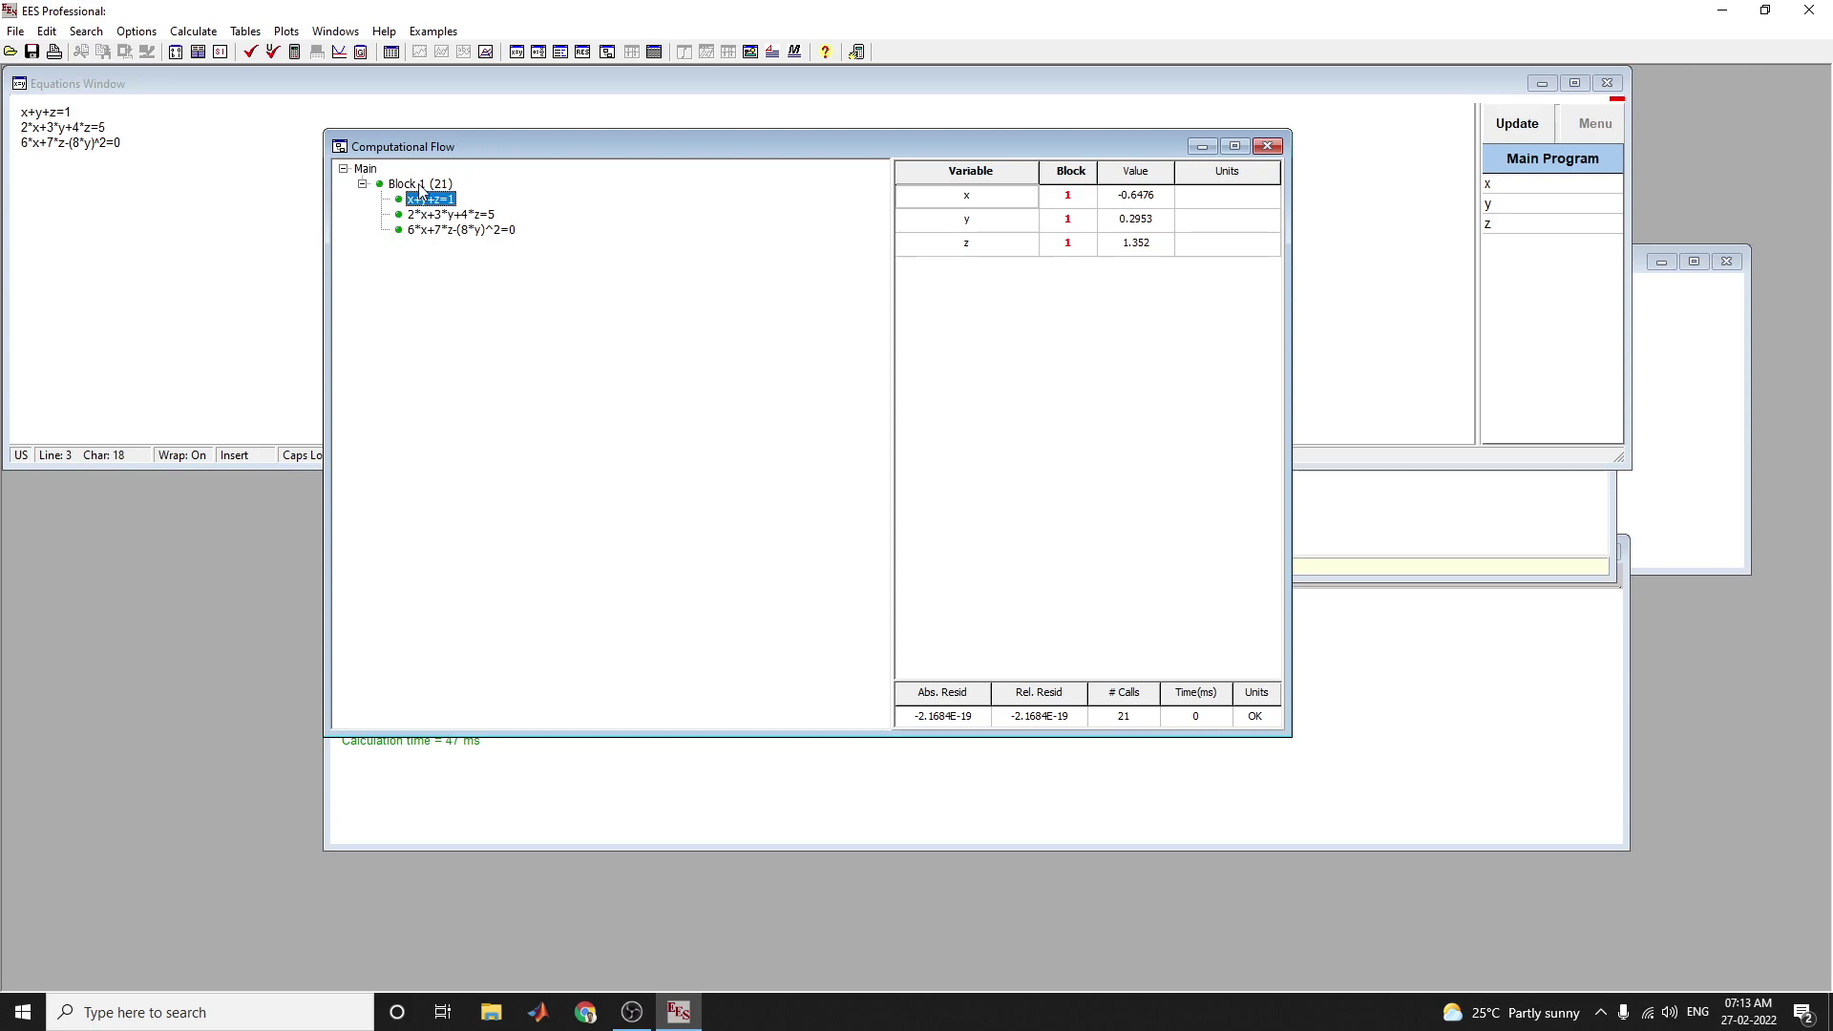
pyautogui.click(422, 186)
pyautogui.click(426, 199)
pyautogui.click(461, 215)
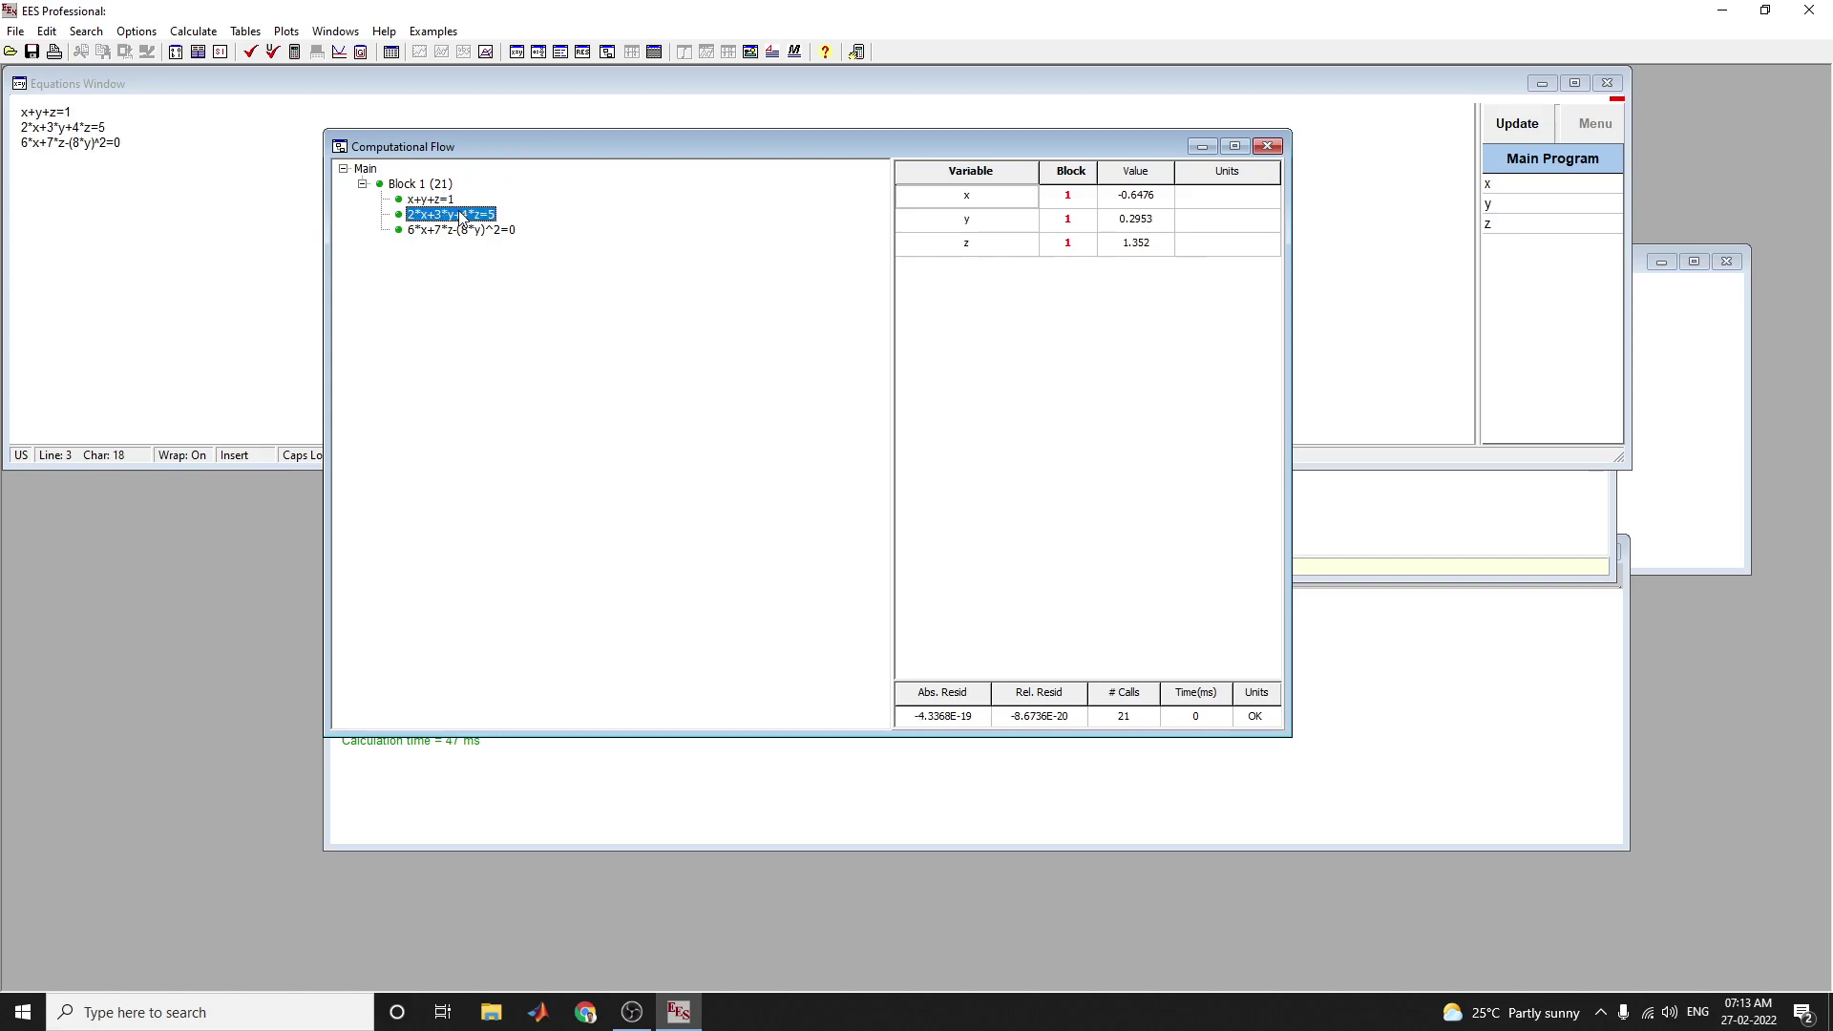
pyautogui.click(455, 231)
pyautogui.click(462, 230)
pyautogui.click(467, 218)
pyautogui.click(459, 239)
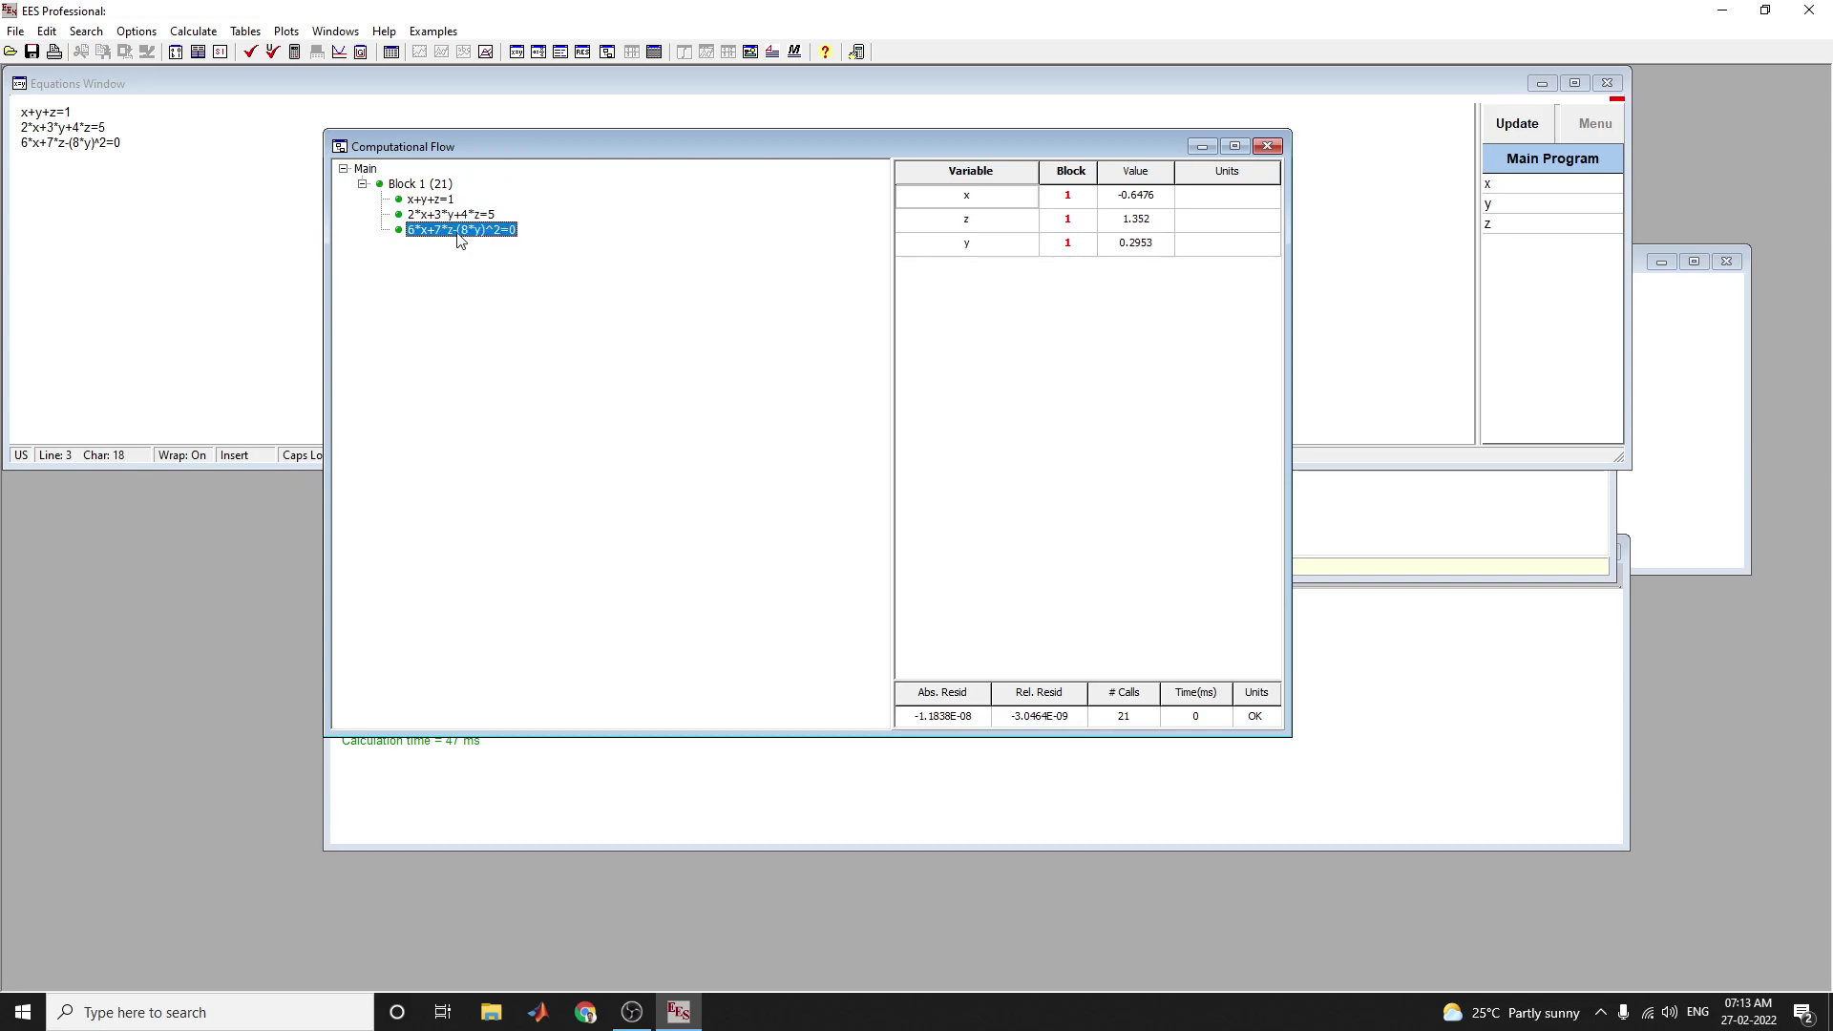
# Close Computational Flow, bring up the Real Fluid T-s Property Plot settings, and scroll the fluid list.
pyautogui.click(1273, 142)
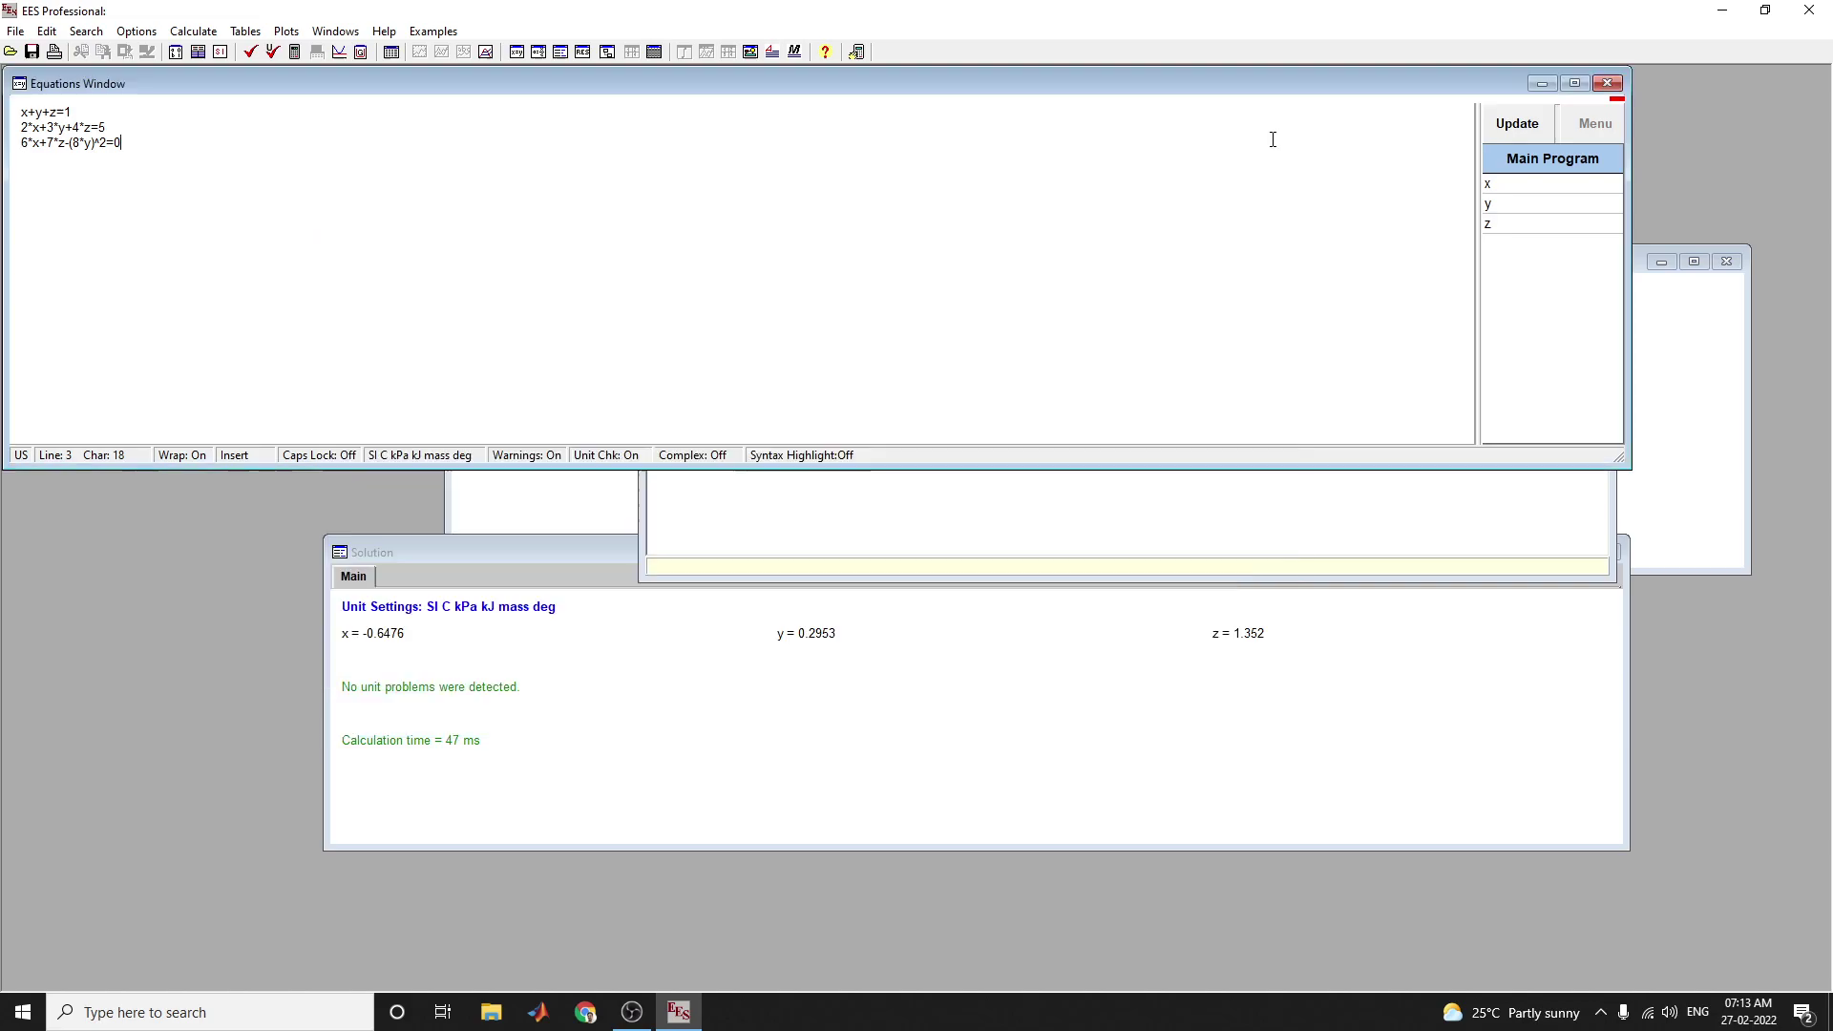
pyautogui.click(335, 31)
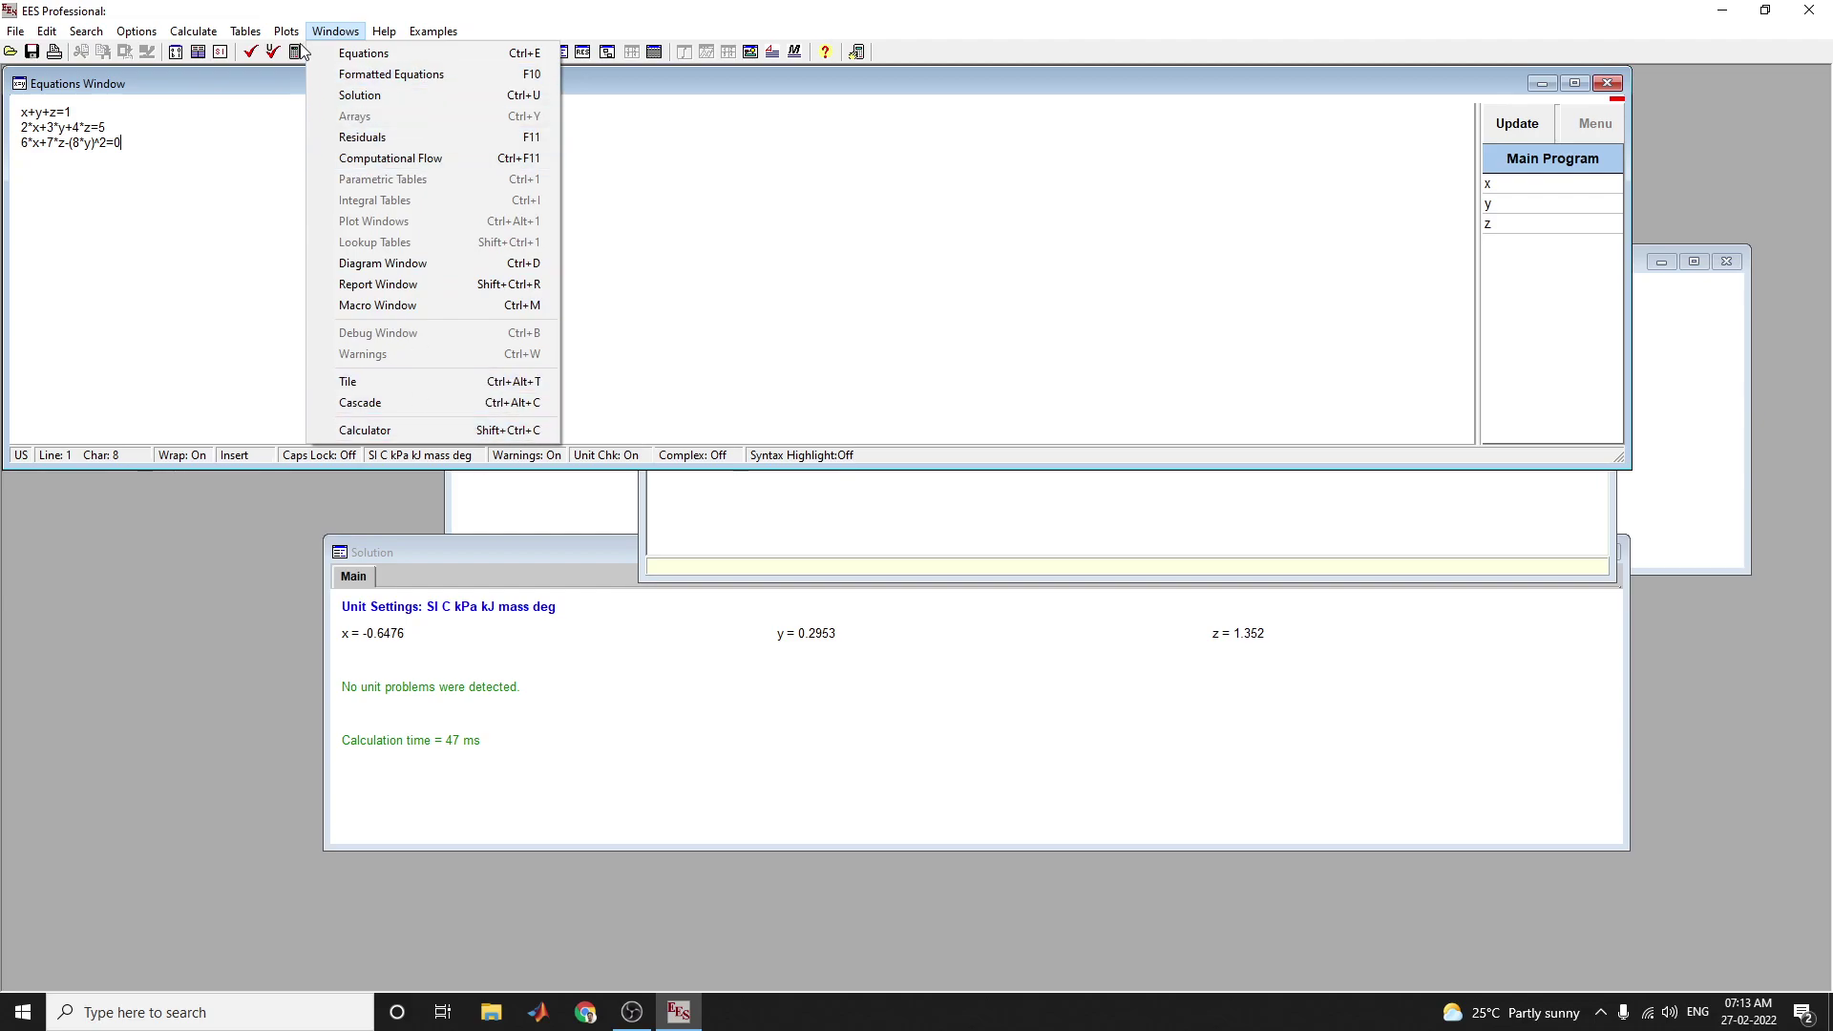
pyautogui.moveTo(299, 36)
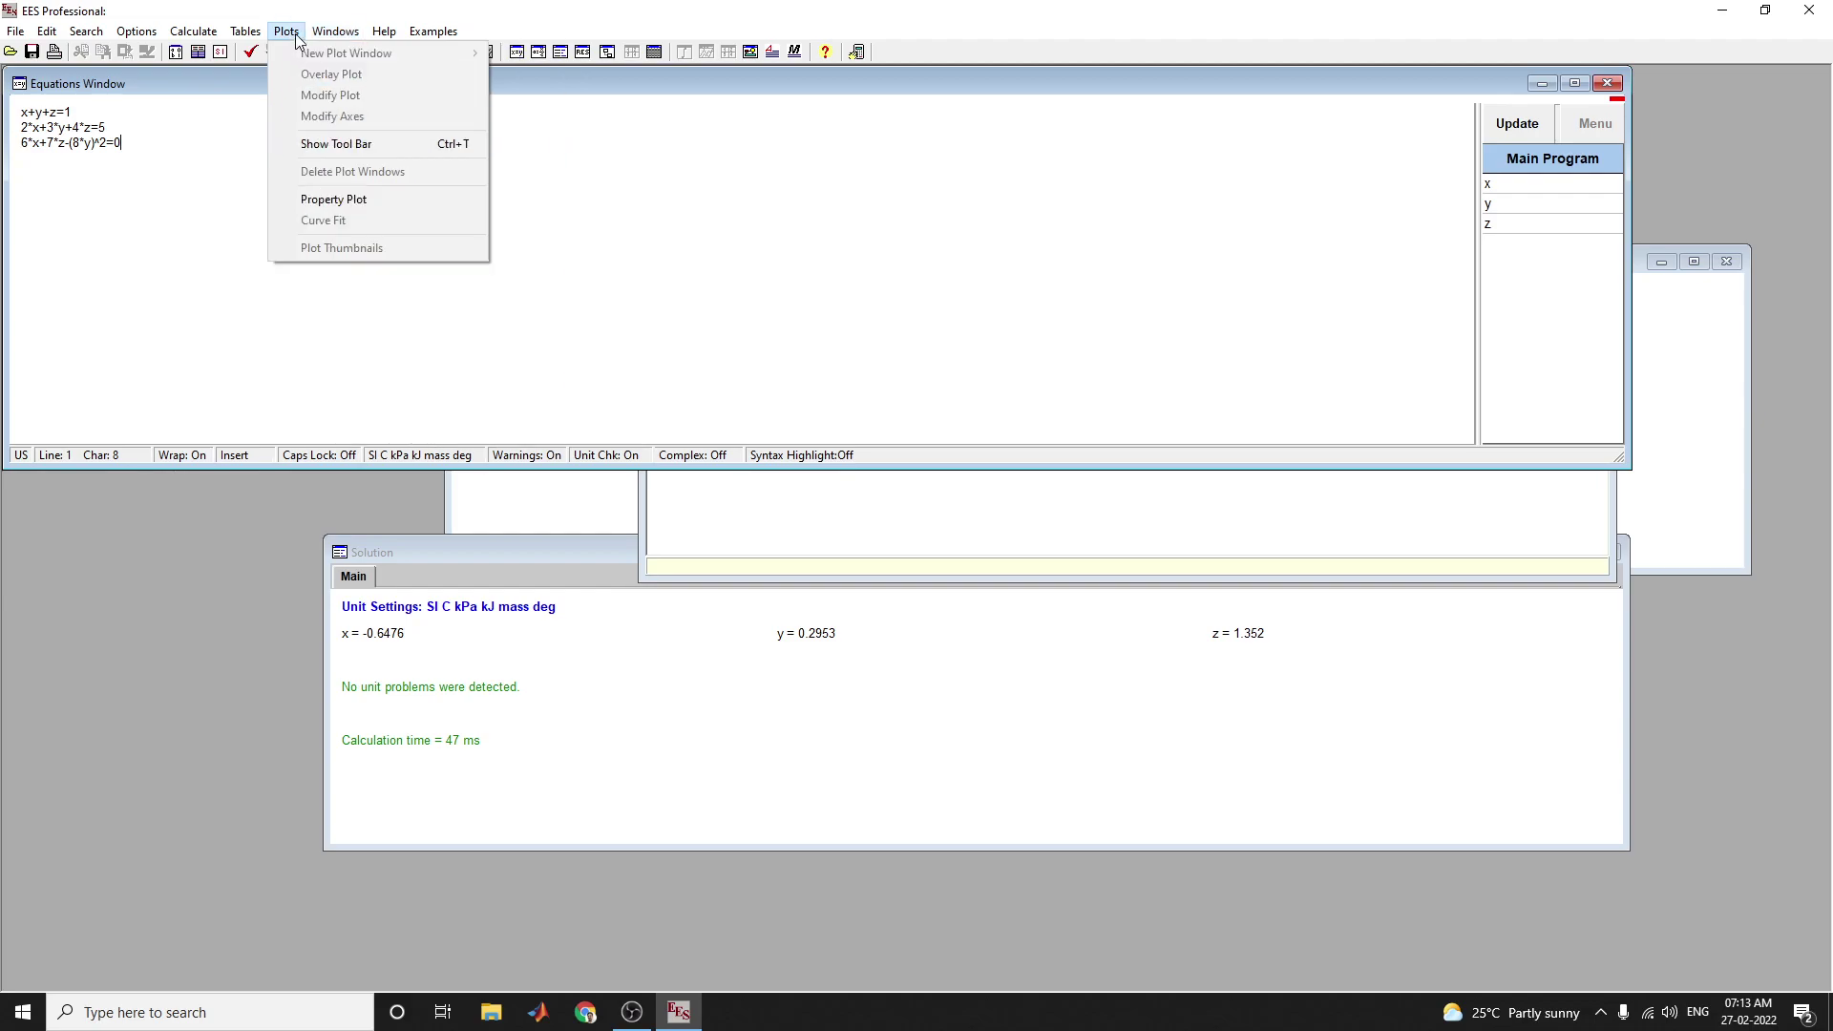
pyautogui.click(351, 204)
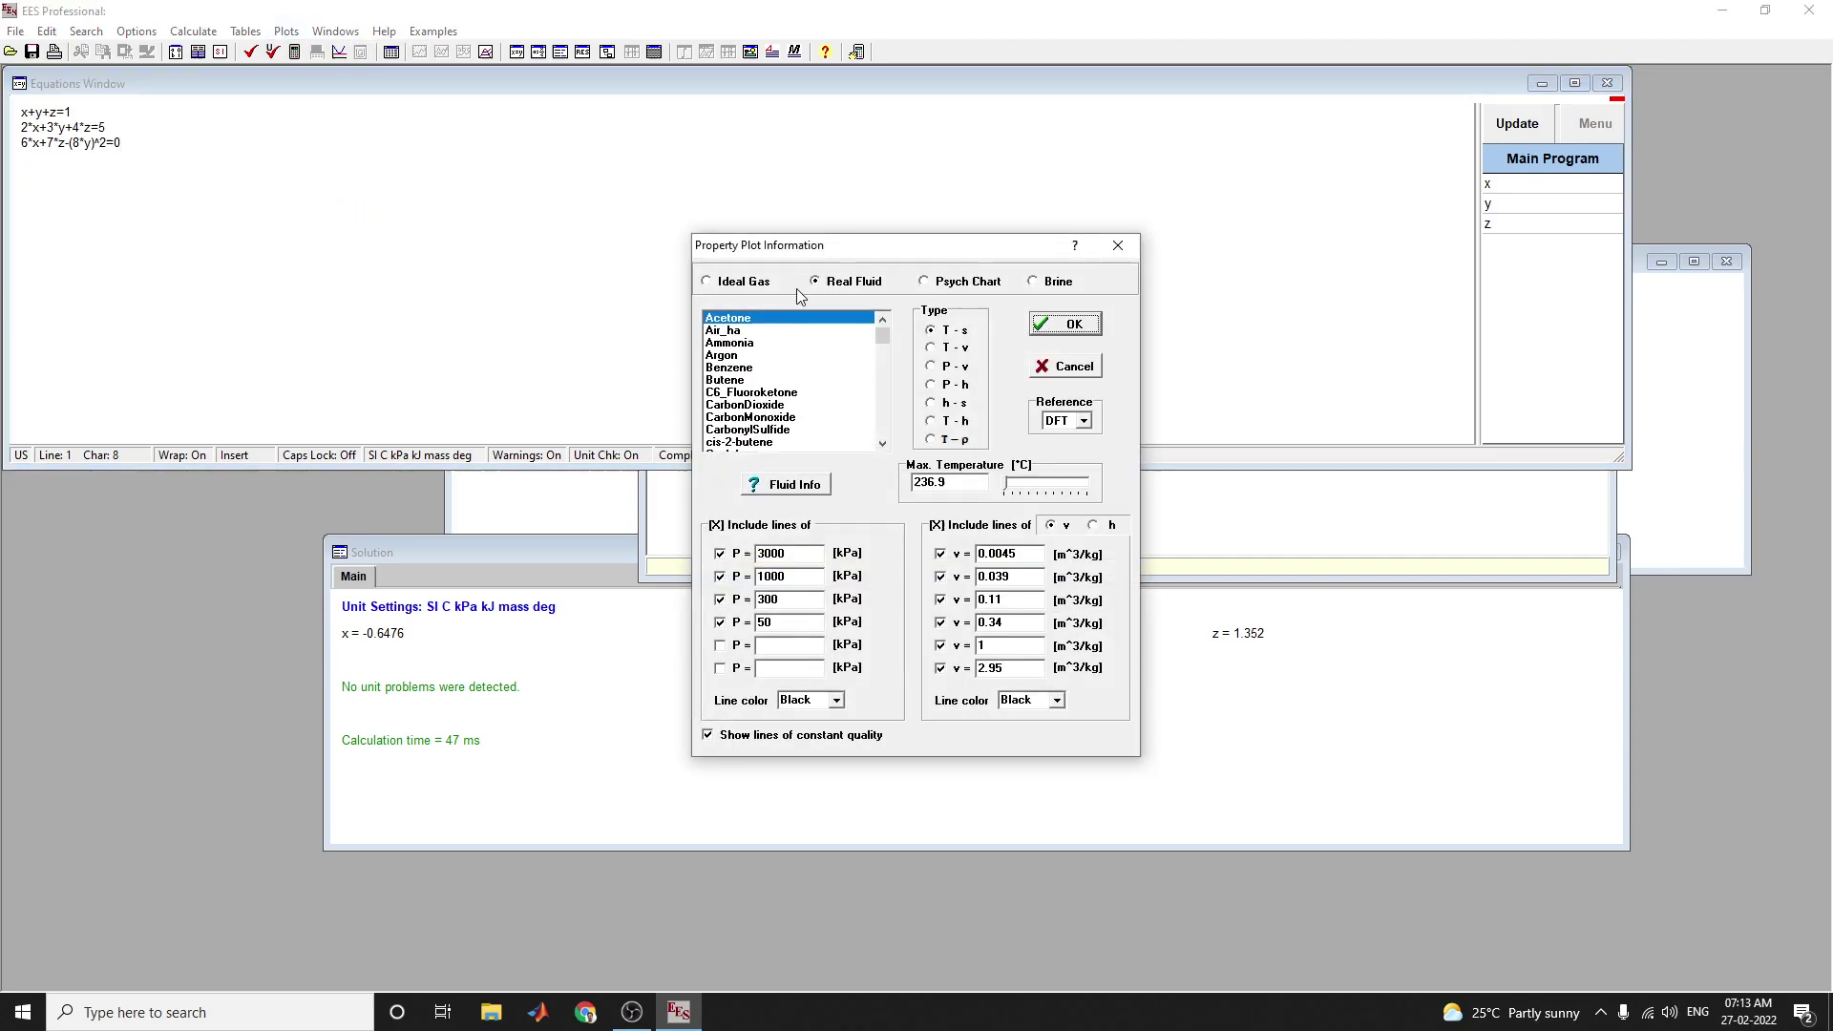
pyautogui.moveTo(846, 253); pyautogui.dragTo(895, 167)
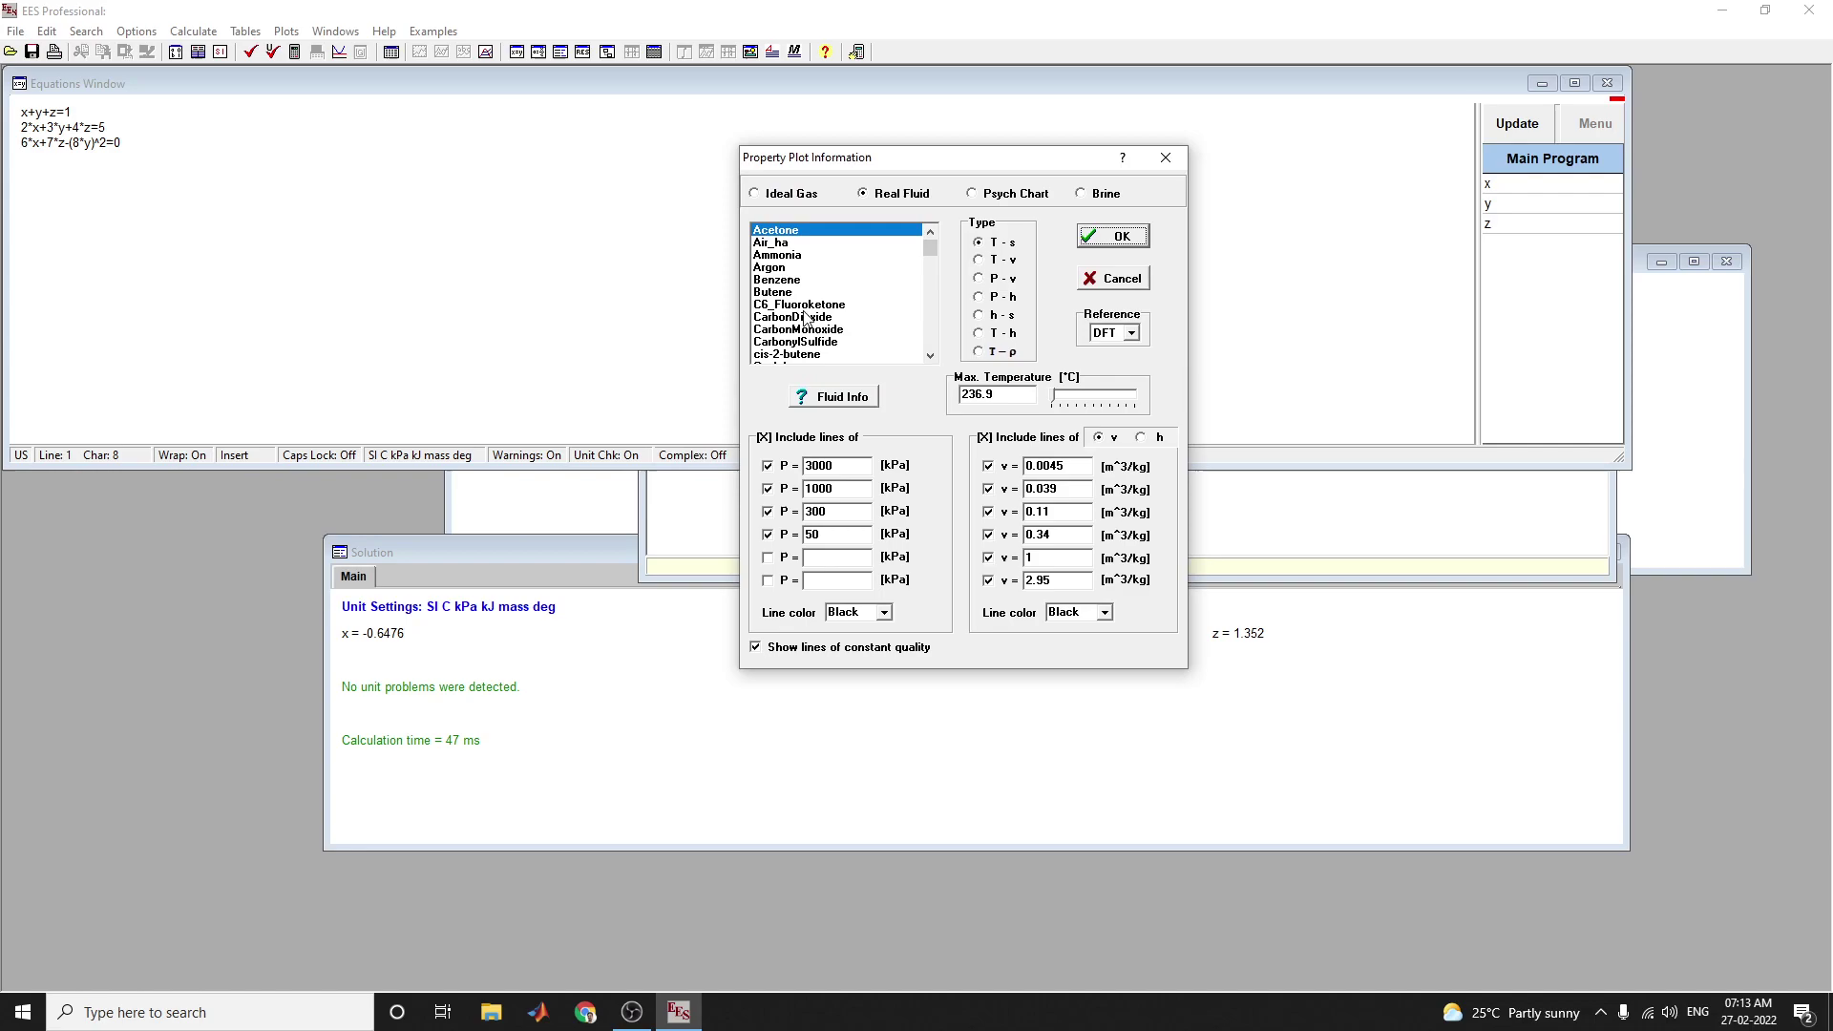
pyautogui.scroll(-3, 796, 308)
pyautogui.scroll(-10, 796, 308)
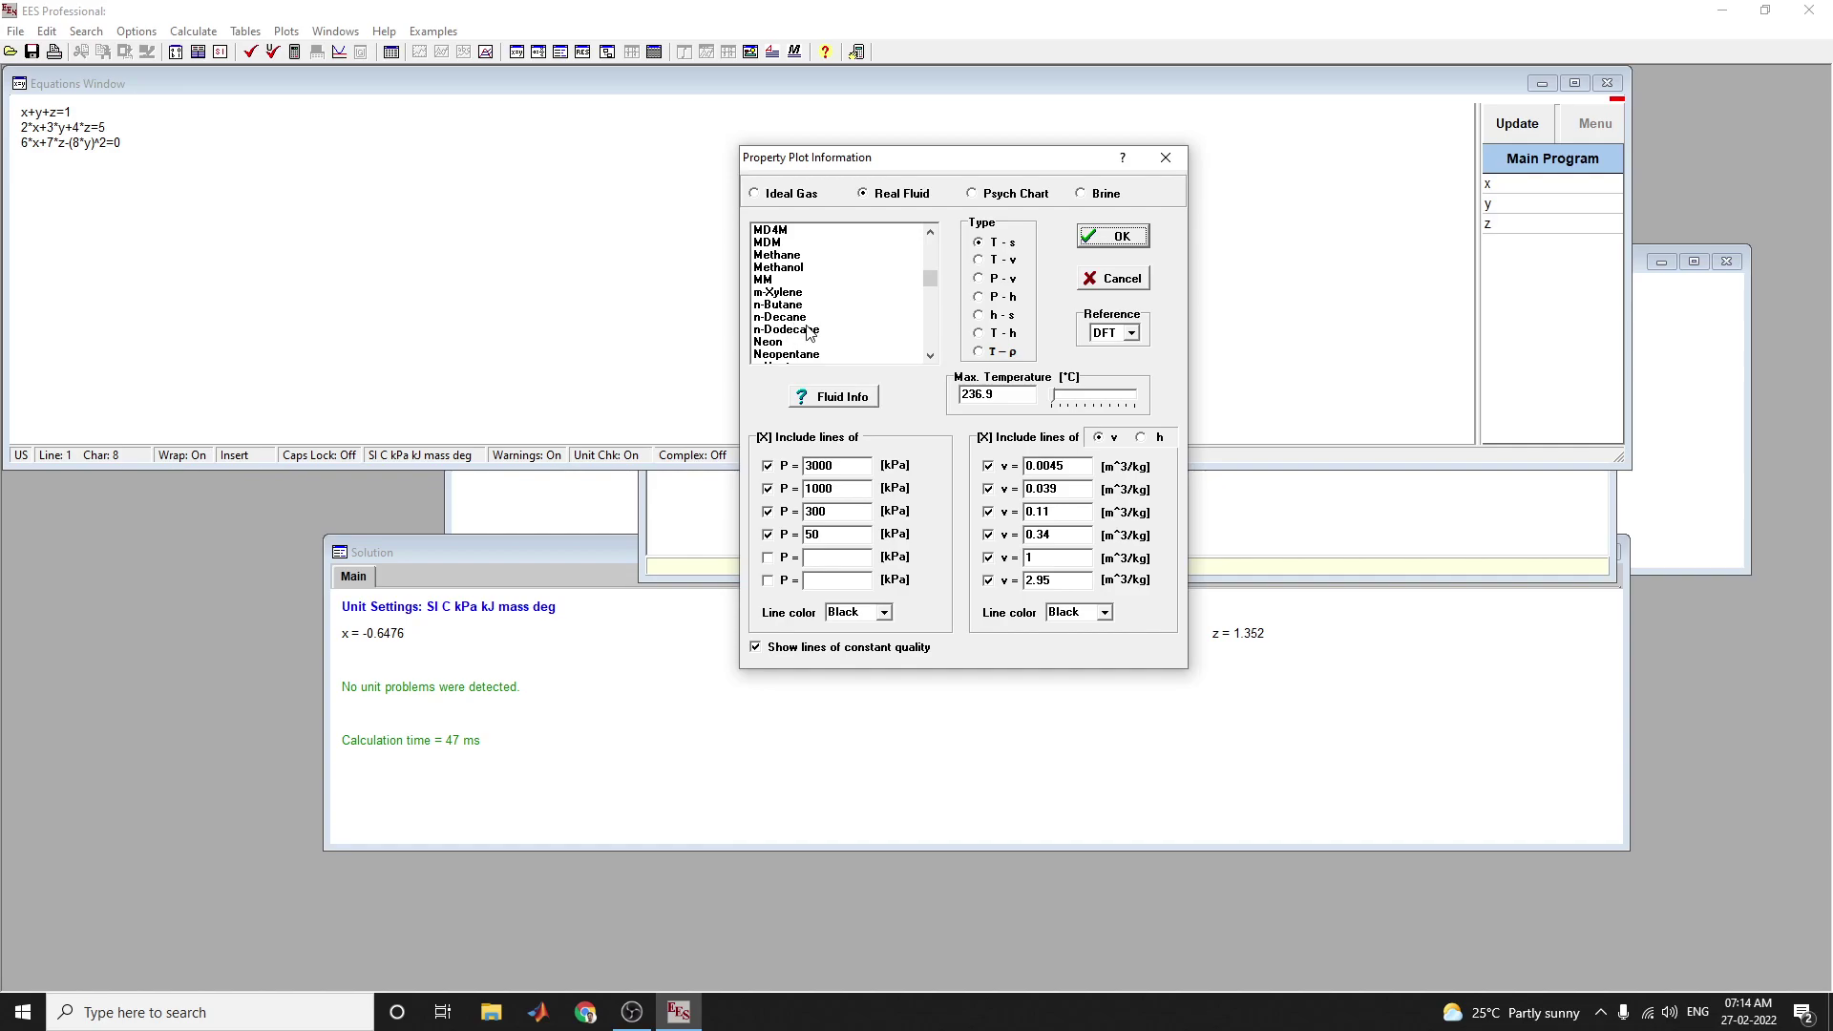
pyautogui.scroll(9, 808, 331)
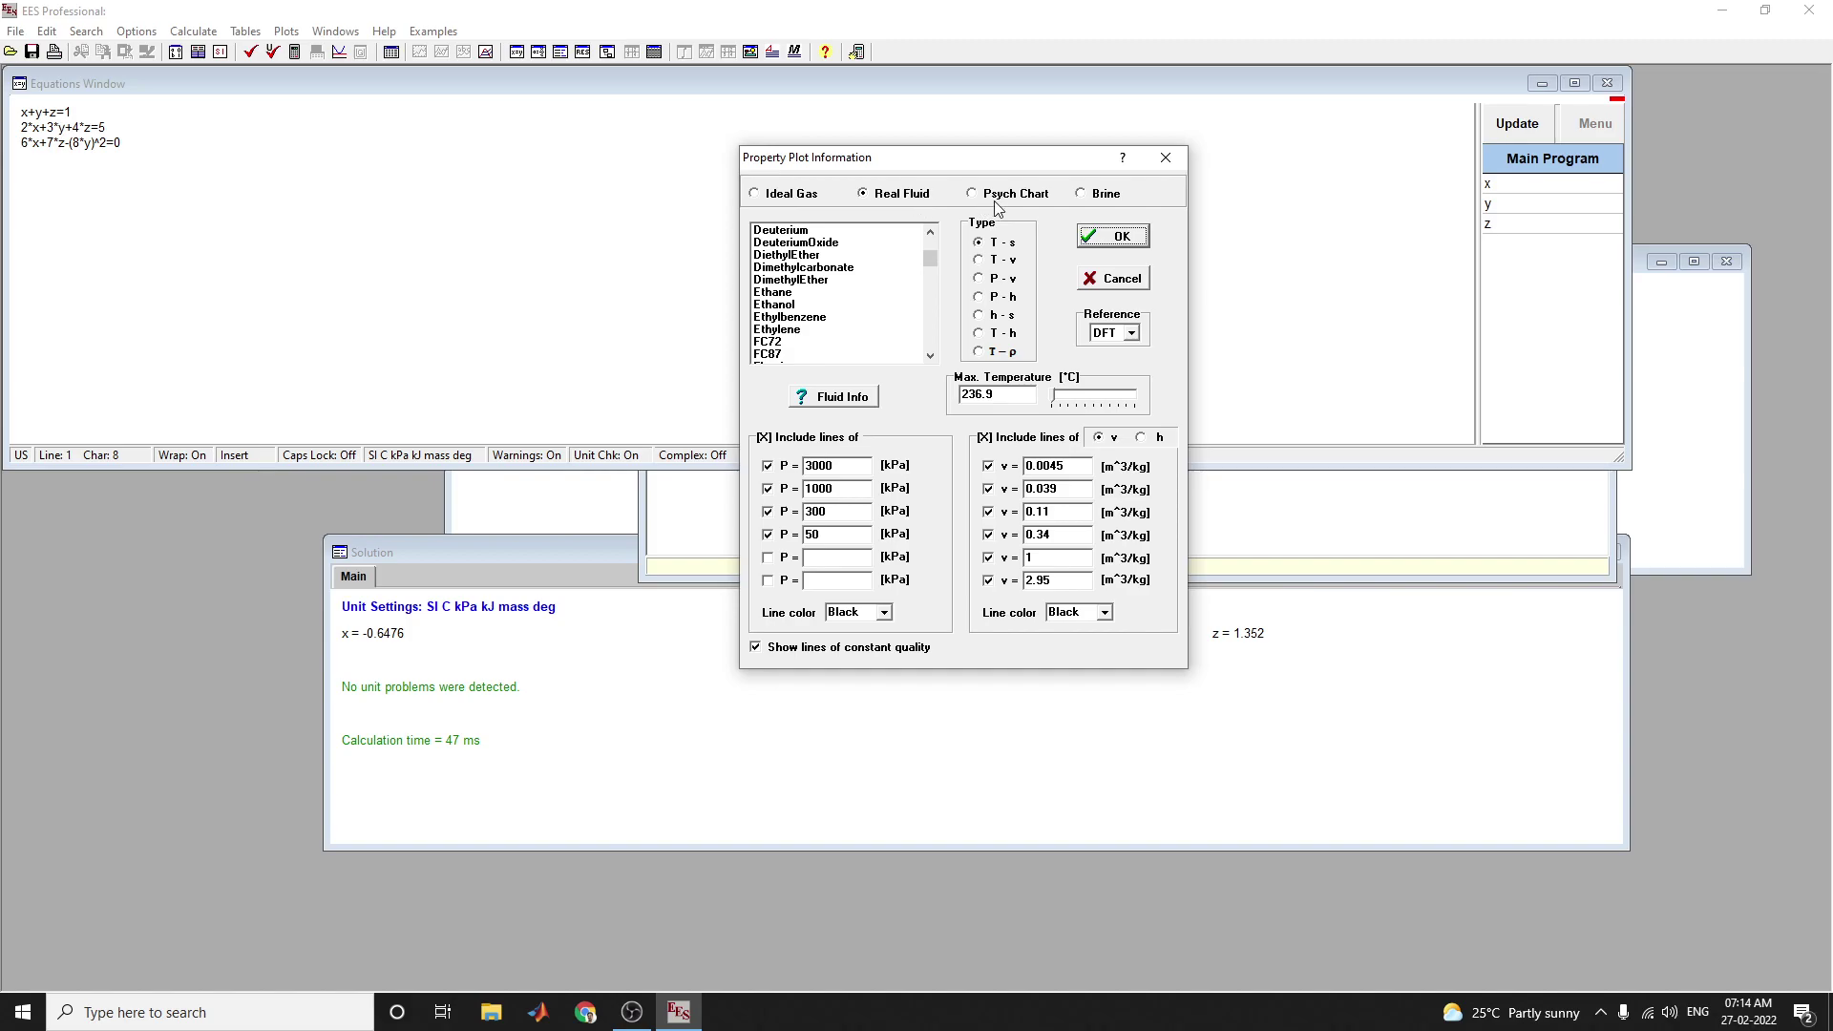
# Close the Property Plot dialog, browse the Help resources and tutorials, and show the Examples topics.
pyautogui.click(1165, 158)
pyautogui.click(499, 101)
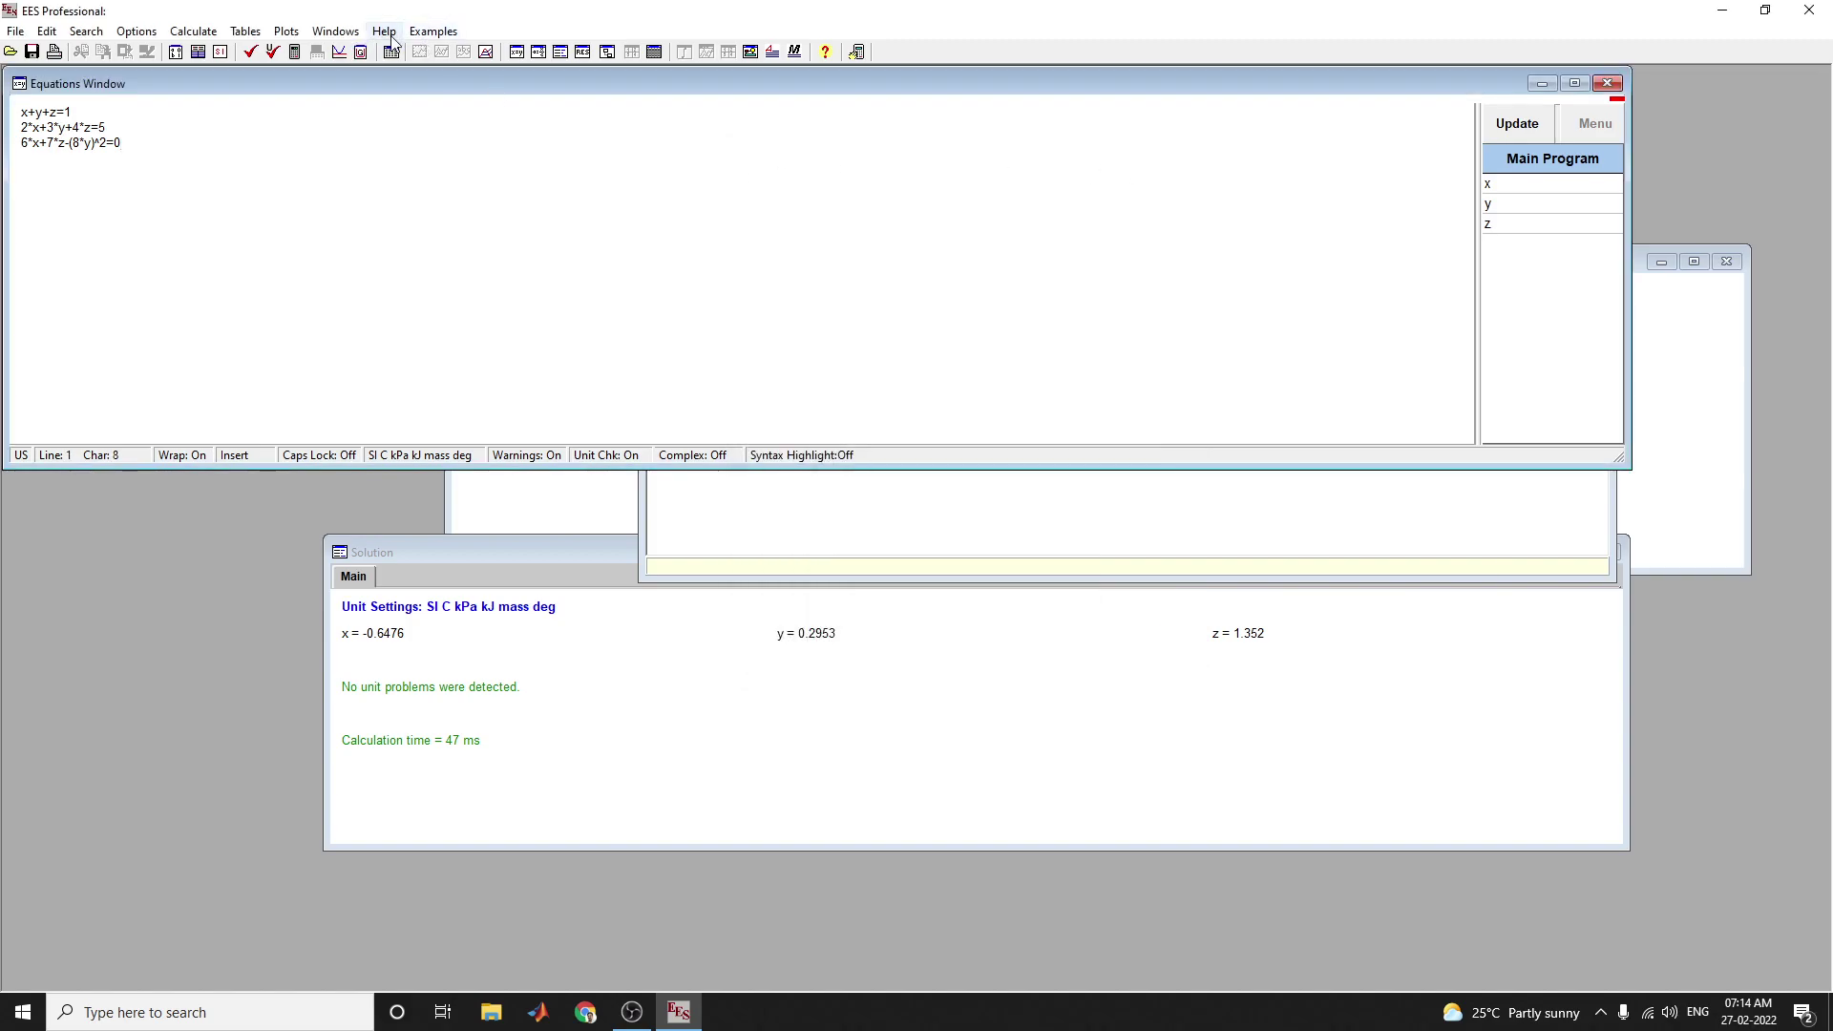
pyautogui.click(385, 32)
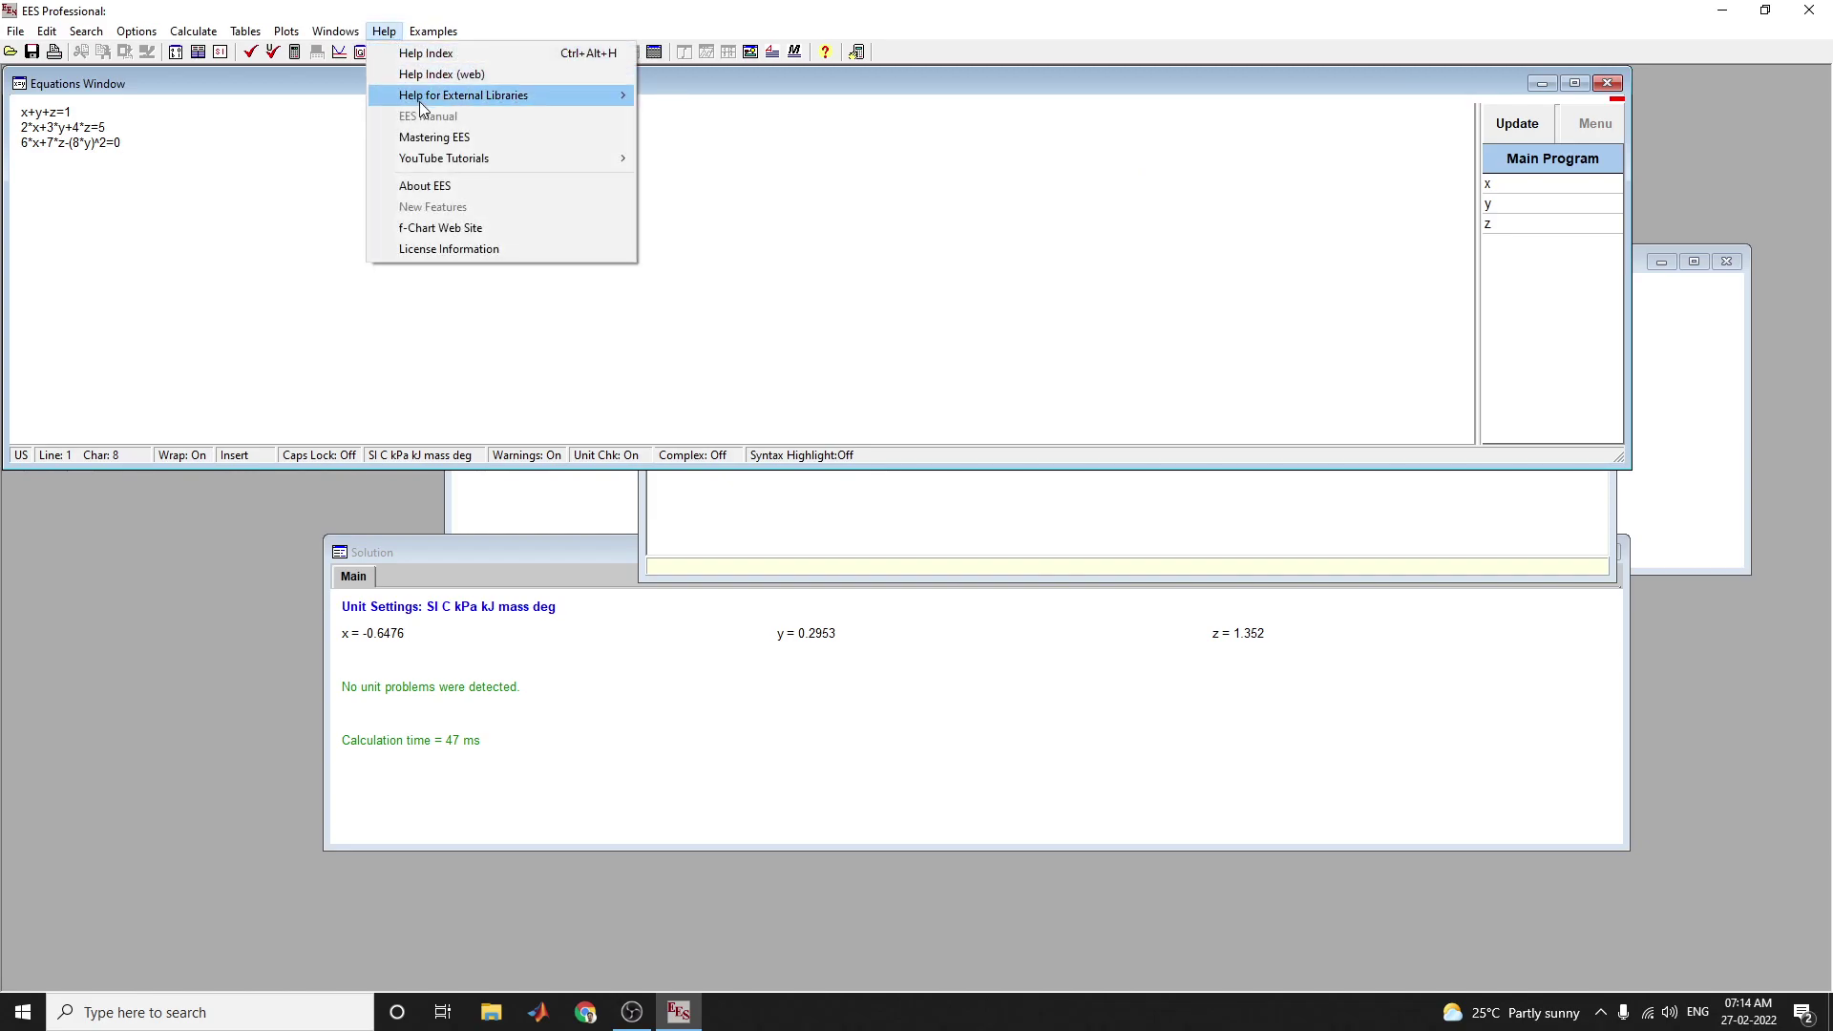
pyautogui.moveTo(420, 102)
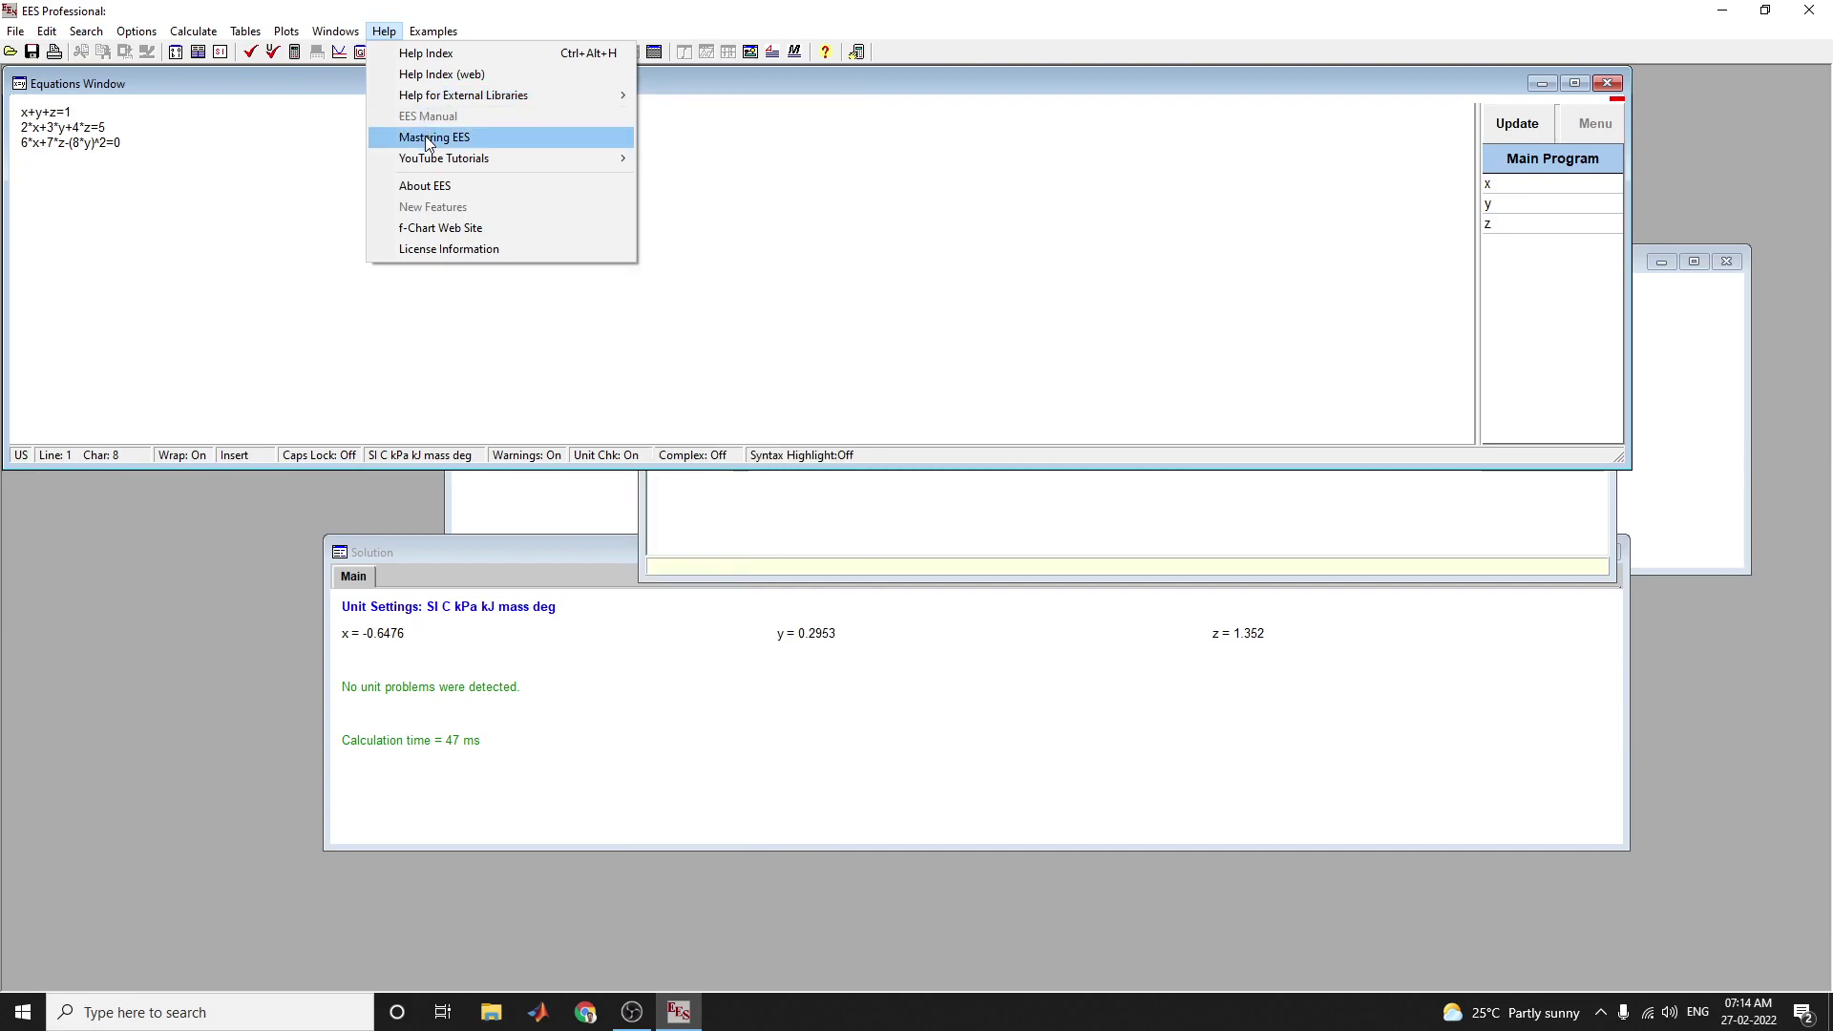
pyautogui.moveTo(426, 170)
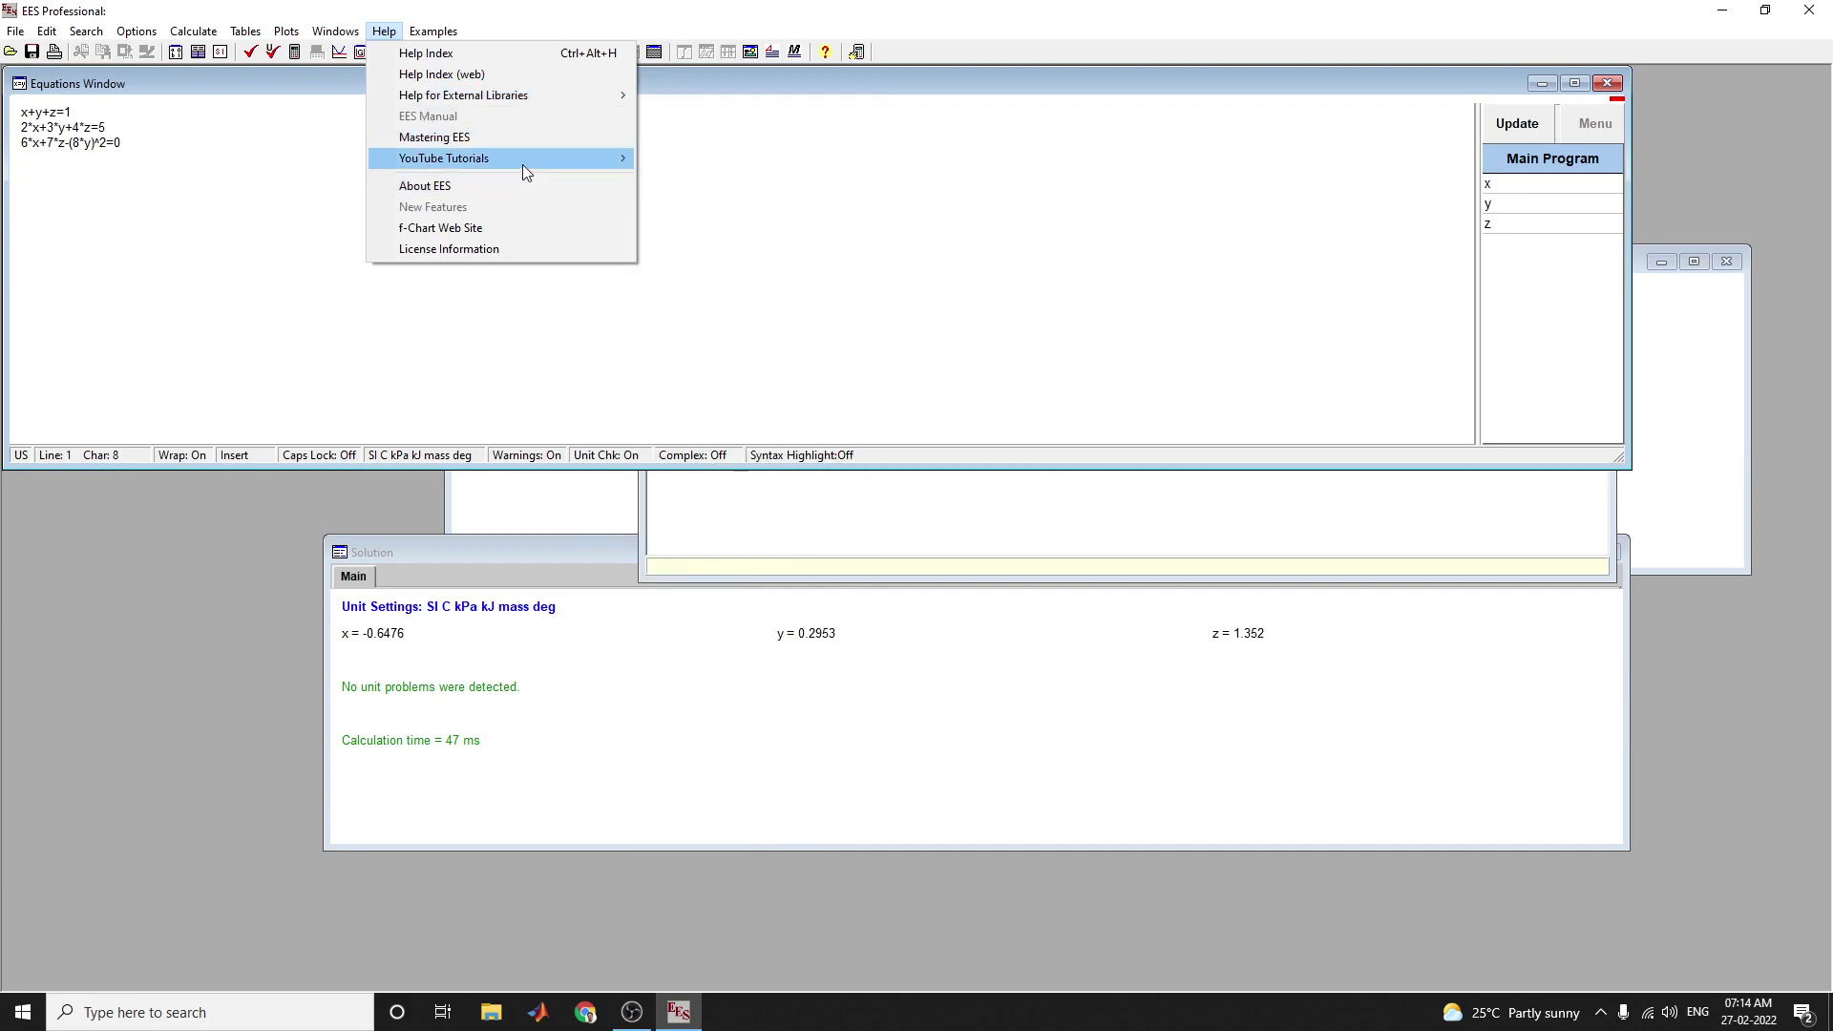
pyautogui.moveTo(523, 163)
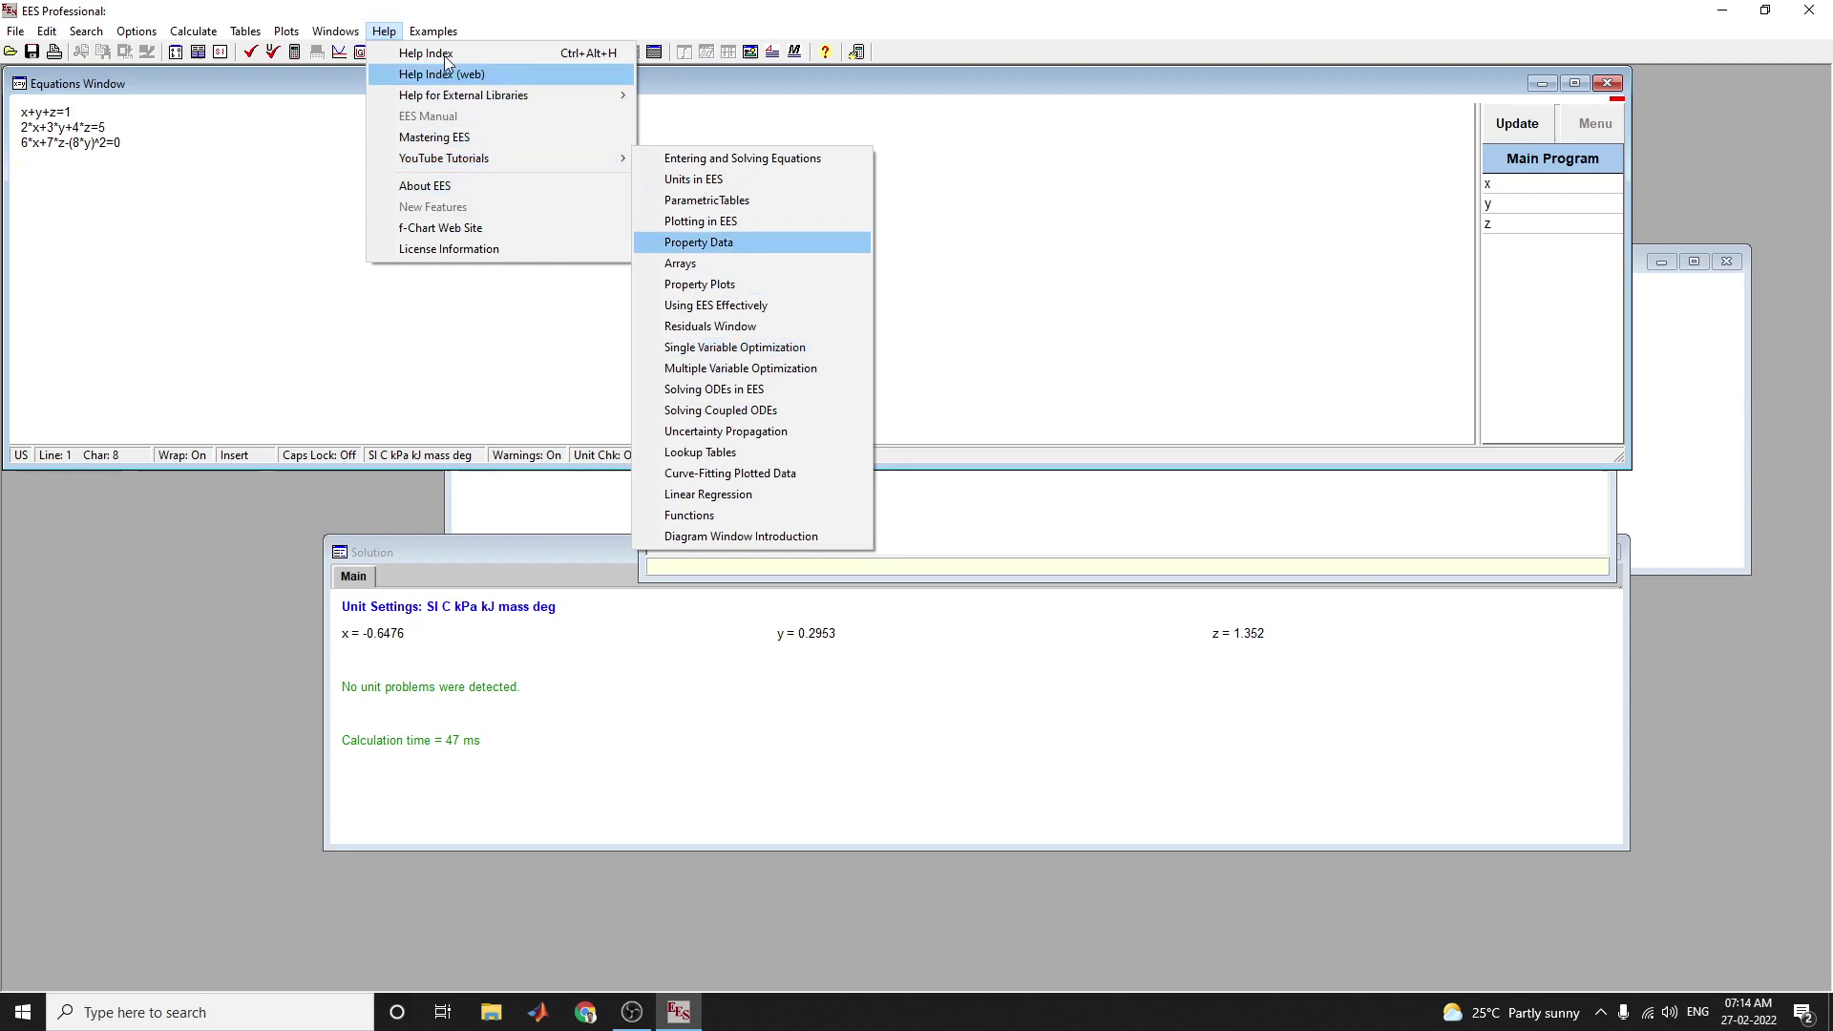
pyautogui.moveTo(439, 39)
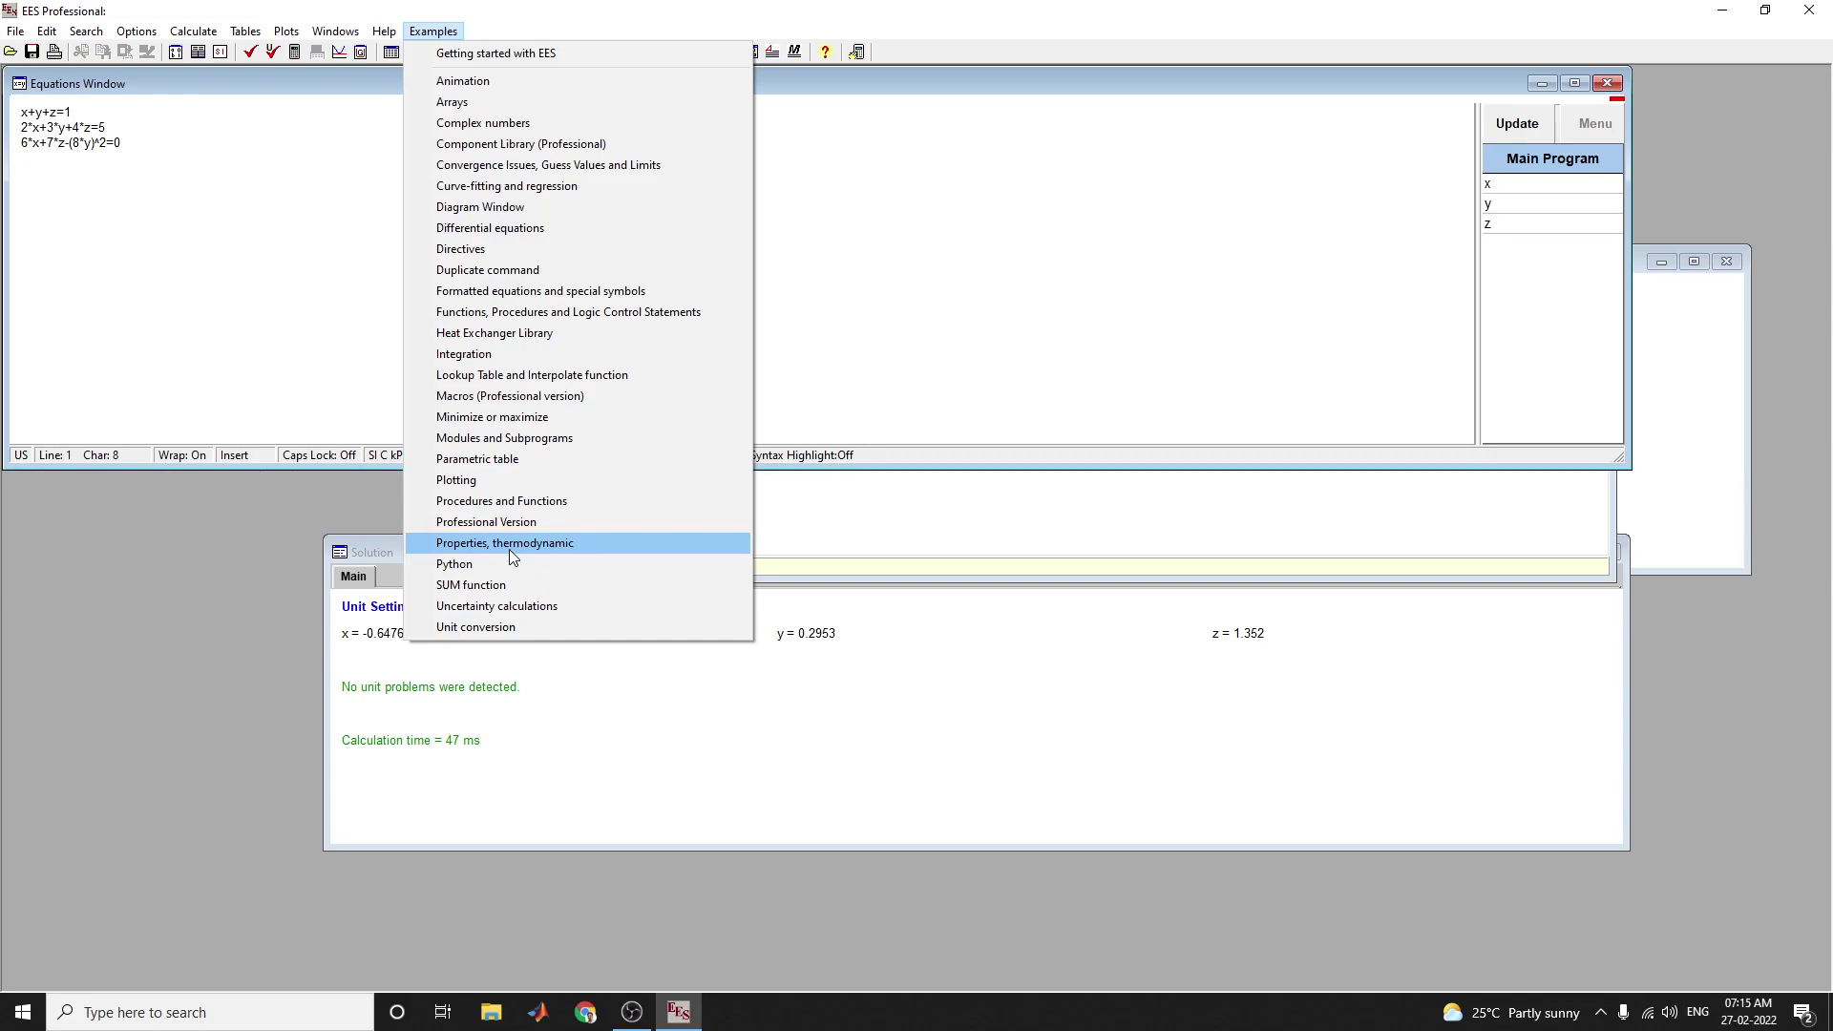
# Dismiss the Examples list and place the cursor after x+y+z=1 in the Equations window.
pyautogui.click(299, 307)
pyautogui.click(327, 113)
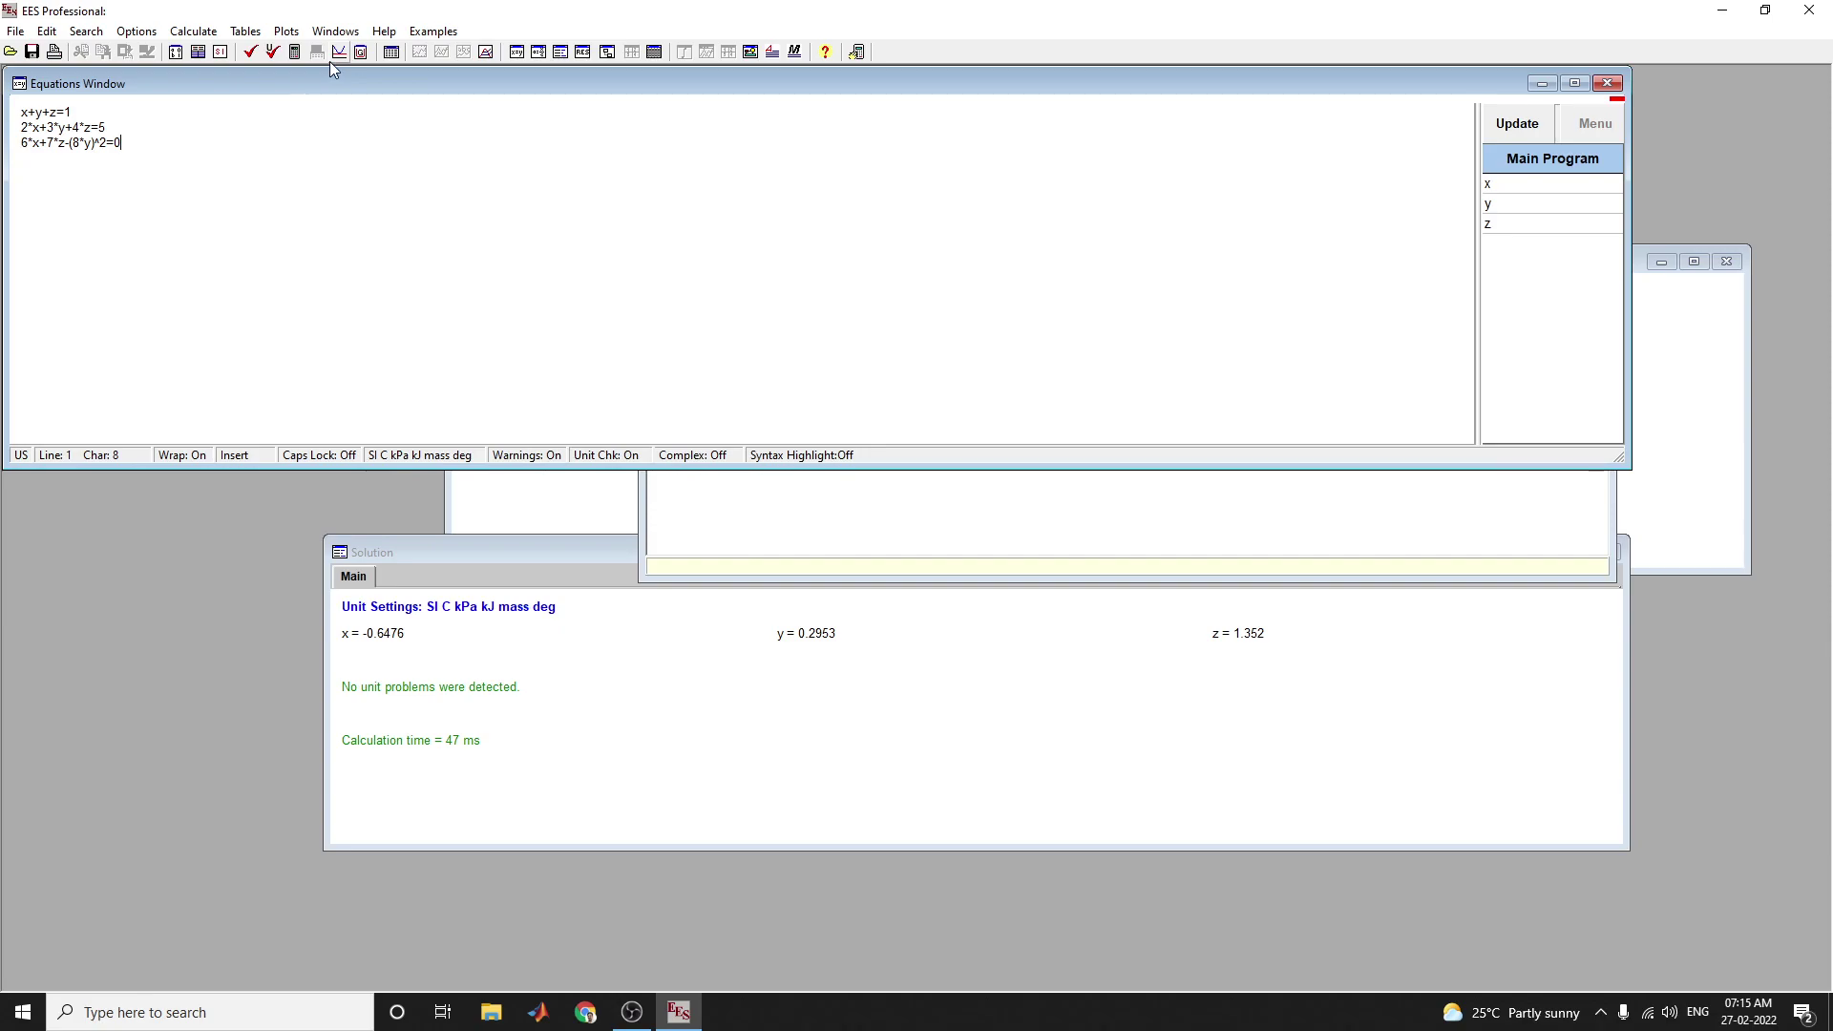